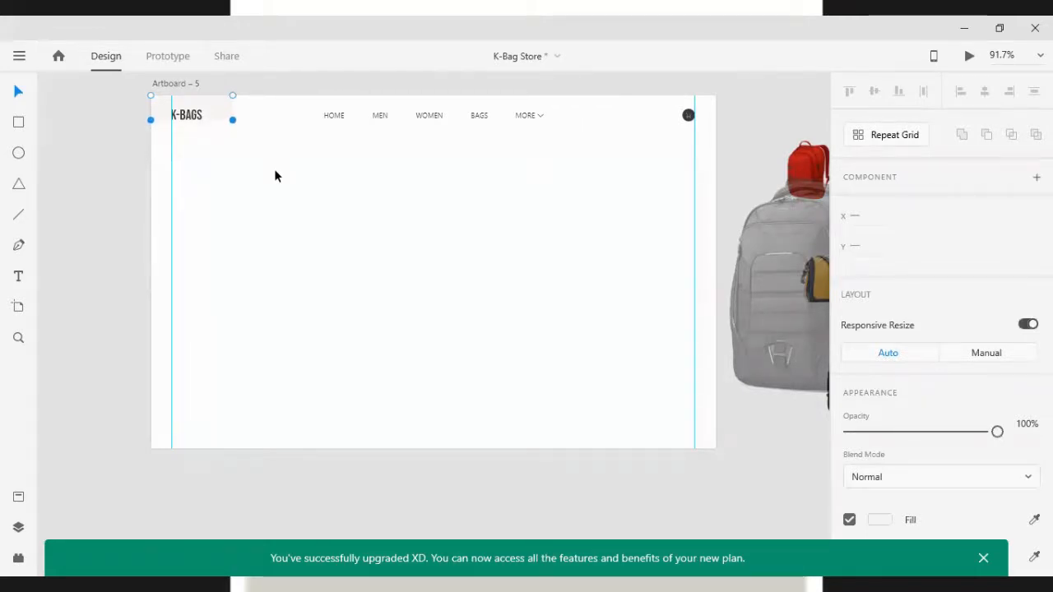
Resize the rectangle behind the K-BAGS logo to about 114 by 55
key(shift+Down)
key(shift+Down)
drag(236, 172, 220, 106)
key(shift+Left)
key(shift+Left)
key(shift+Left)
key(shift+Left)
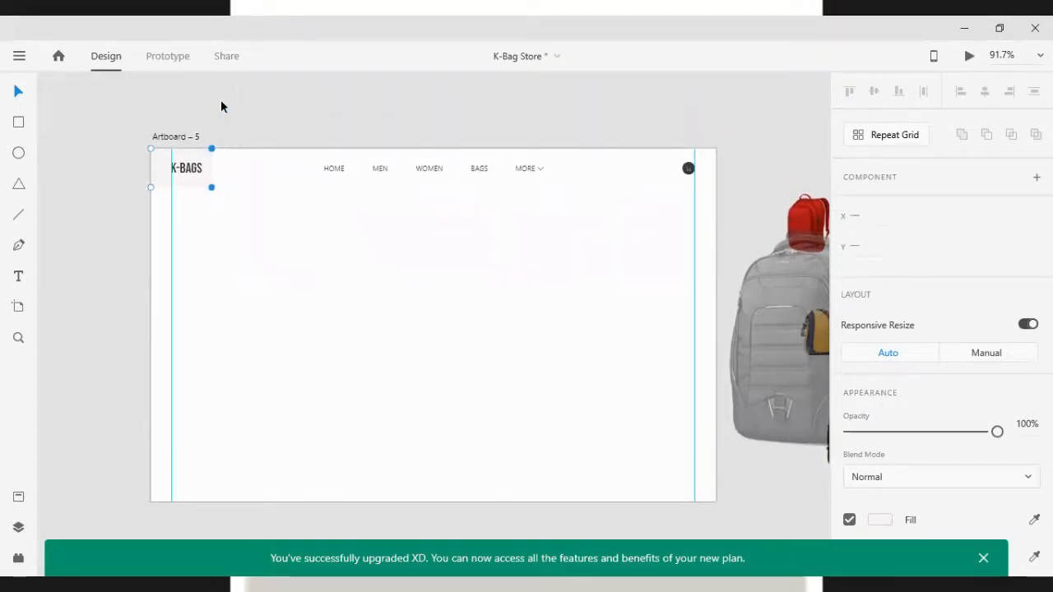
key(Left)
key(Left)
key(shift+Right)
key(shift+Right)
key(shift+Right)
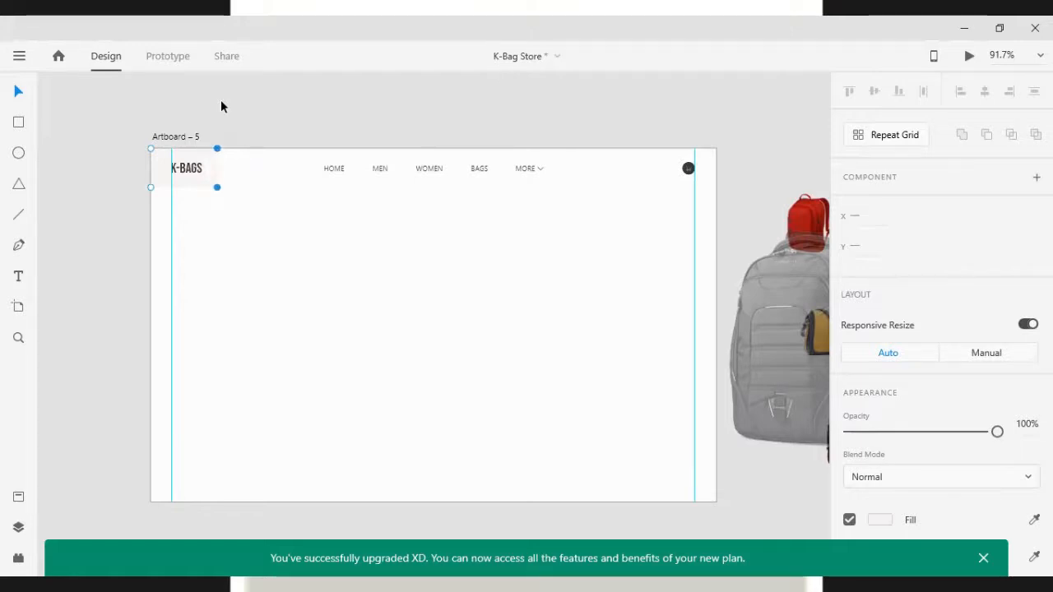
key(shift+Right)
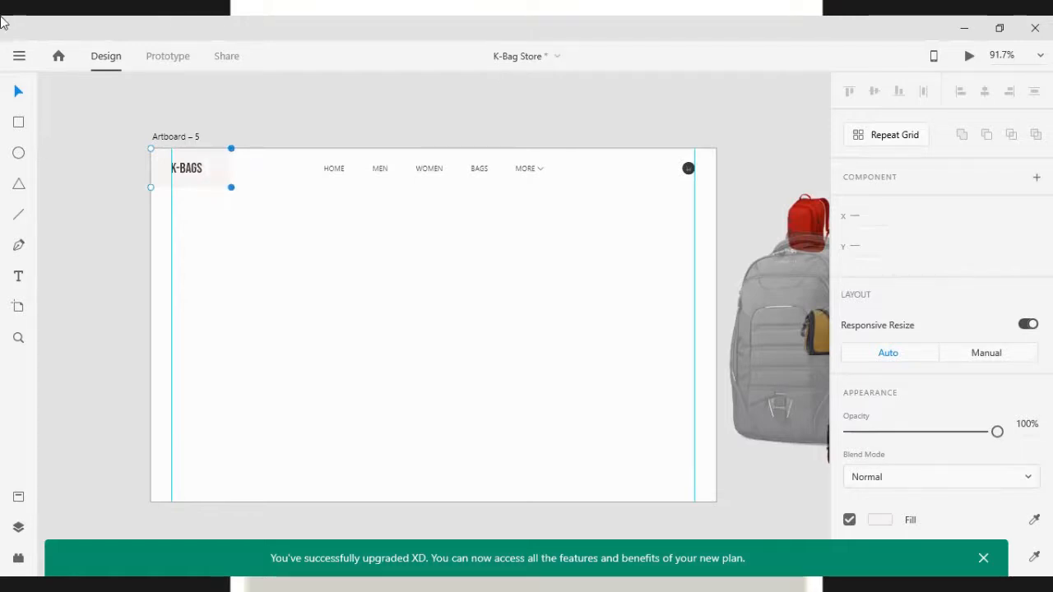
click(210, 282)
click(214, 174)
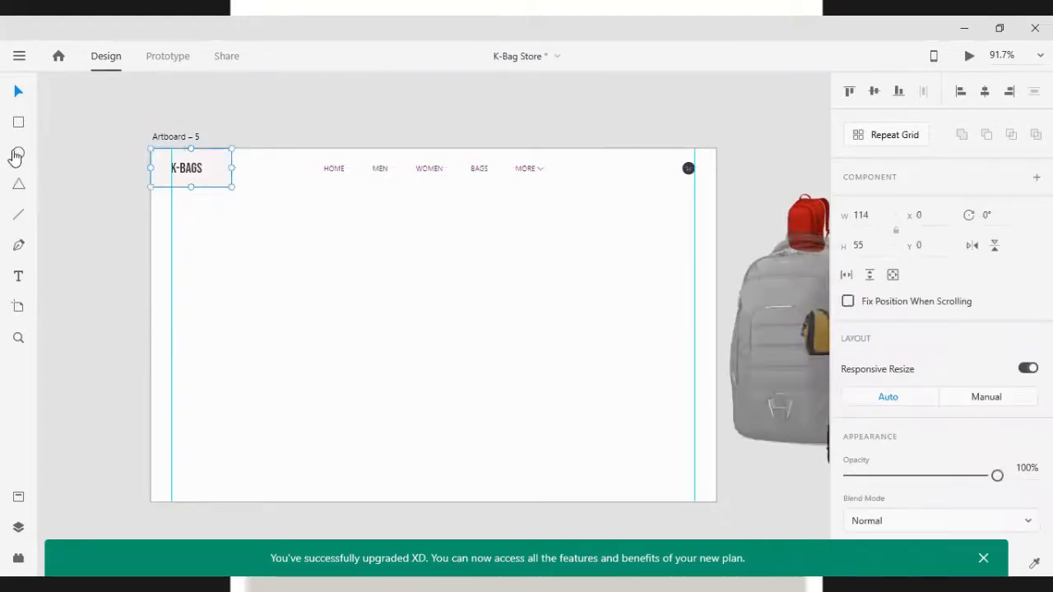
Create a light rectangle about 369 by 445 covering the artboard's left side below the logo
drag(220, 175, 400, 216)
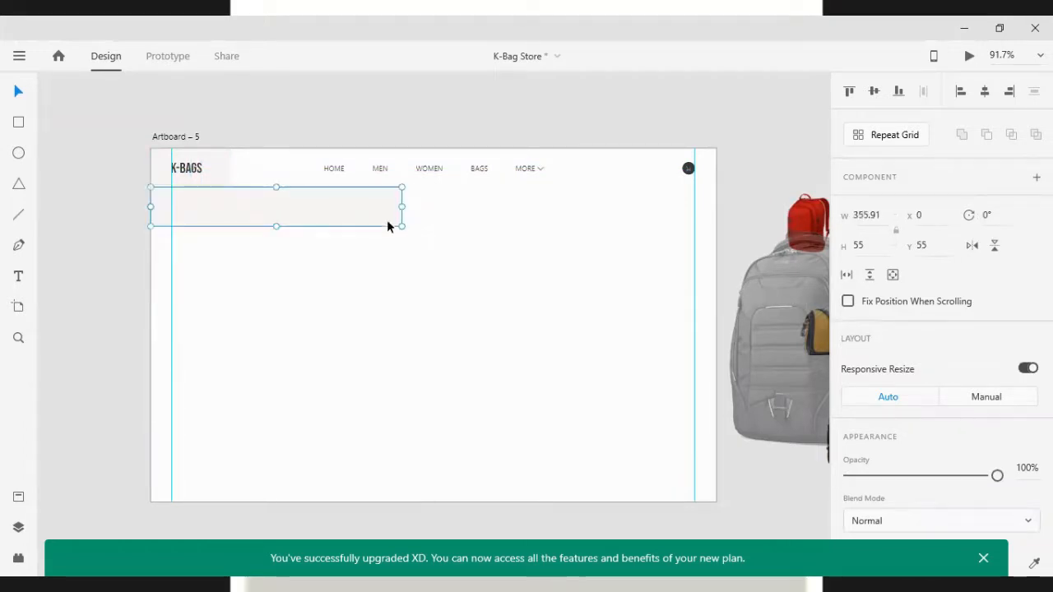
drag(275, 225, 291, 501)
drag(401, 344, 411, 342)
click(86, 283)
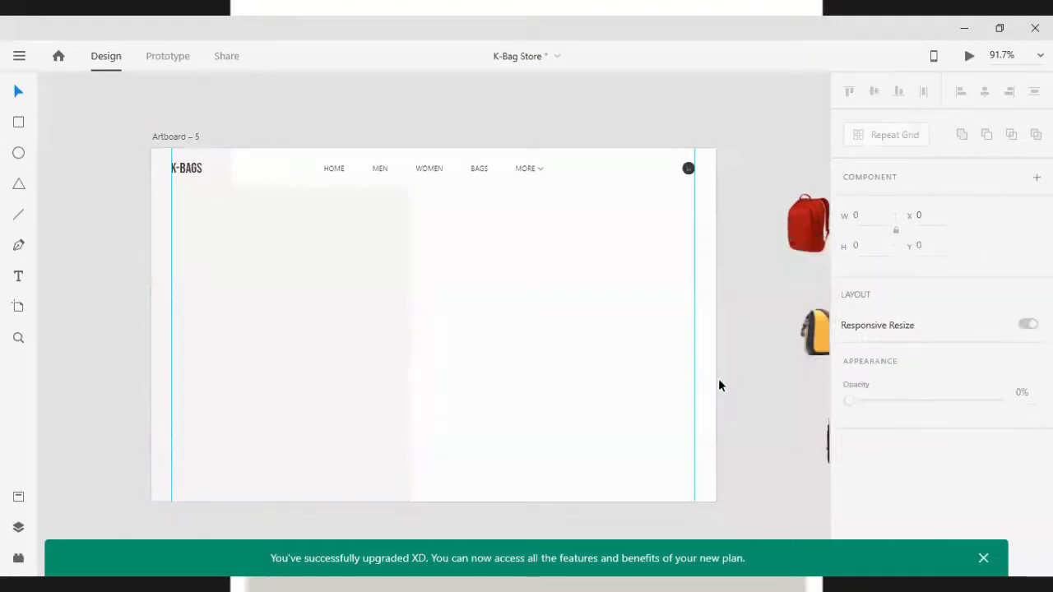
Place the black backpack image onto the artboard near the left panel
scroll(747, 367, up, 1)
scroll(748, 367, up, 1)
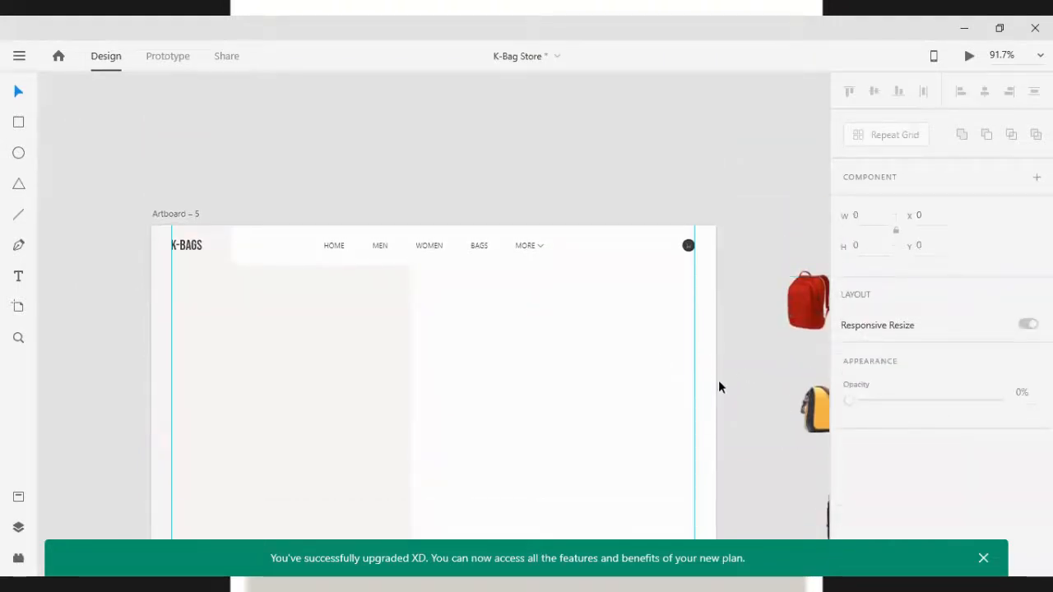
drag(711, 370, 564, 377)
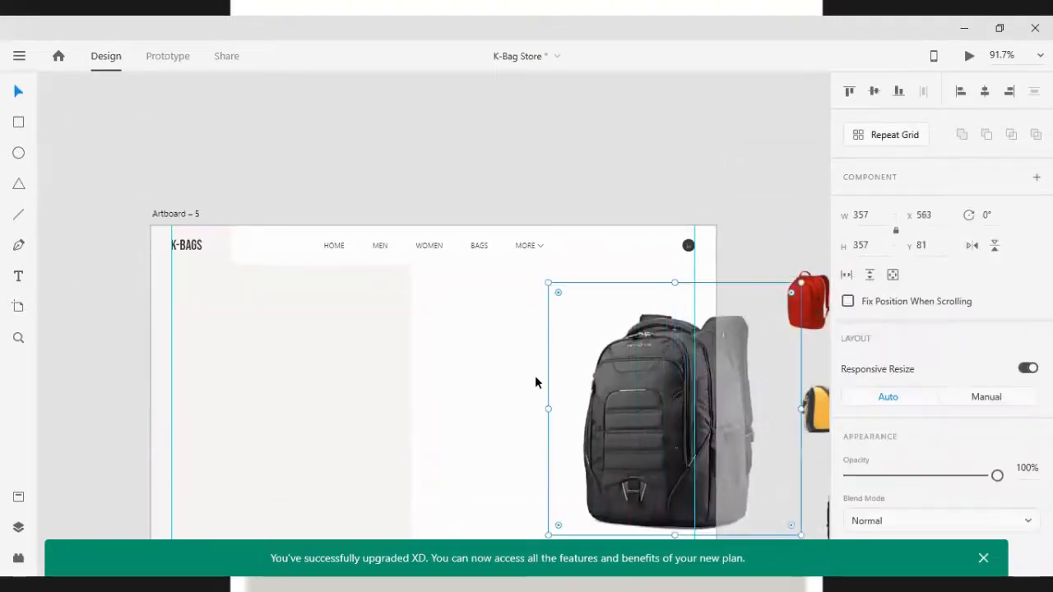
drag(671, 436, 495, 396)
scroll(538, 409, down, 1)
scroll(538, 411, down, 4)
drag(475, 253, 375, 255)
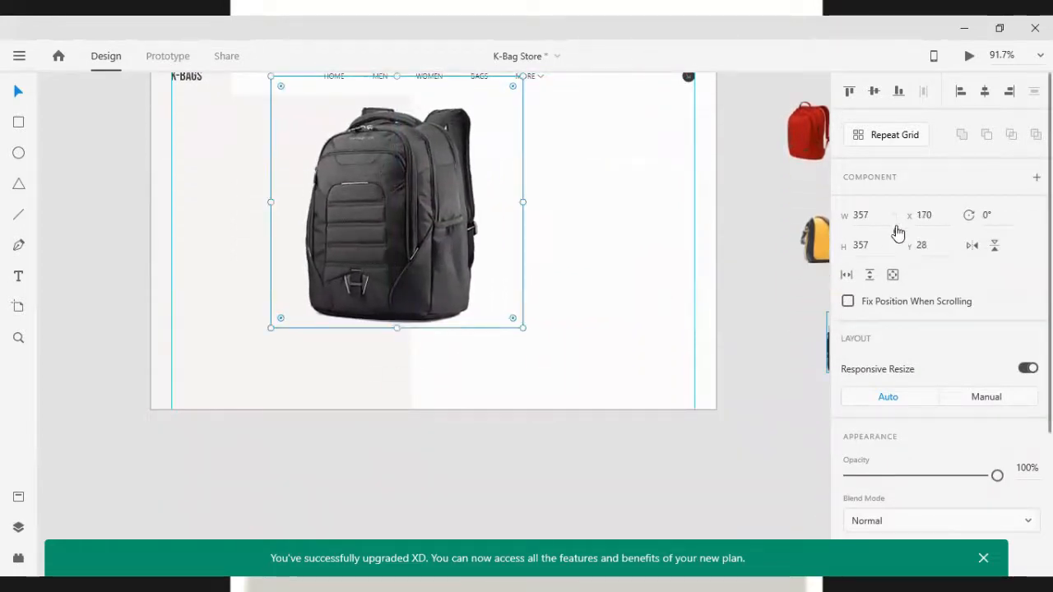
Set the backpack image's width to 300
click(859, 214)
key(Down)
key(Down)
key(Down)
key(Down)
key(Down)
key(Down)
key(Down)
key(Down)
key(Down)
key(Down)
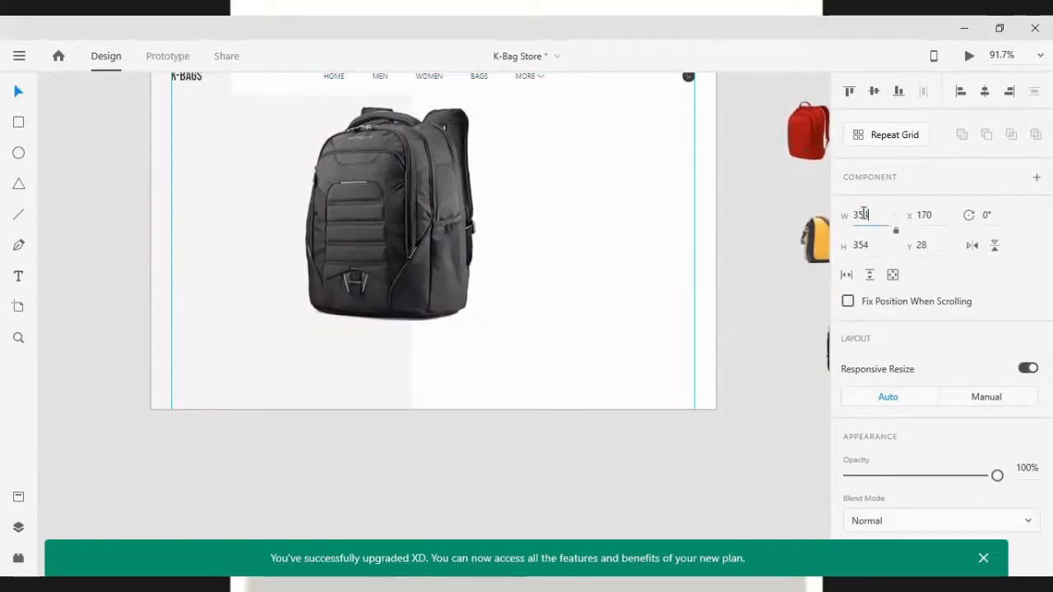
key(Down)
key(Down)
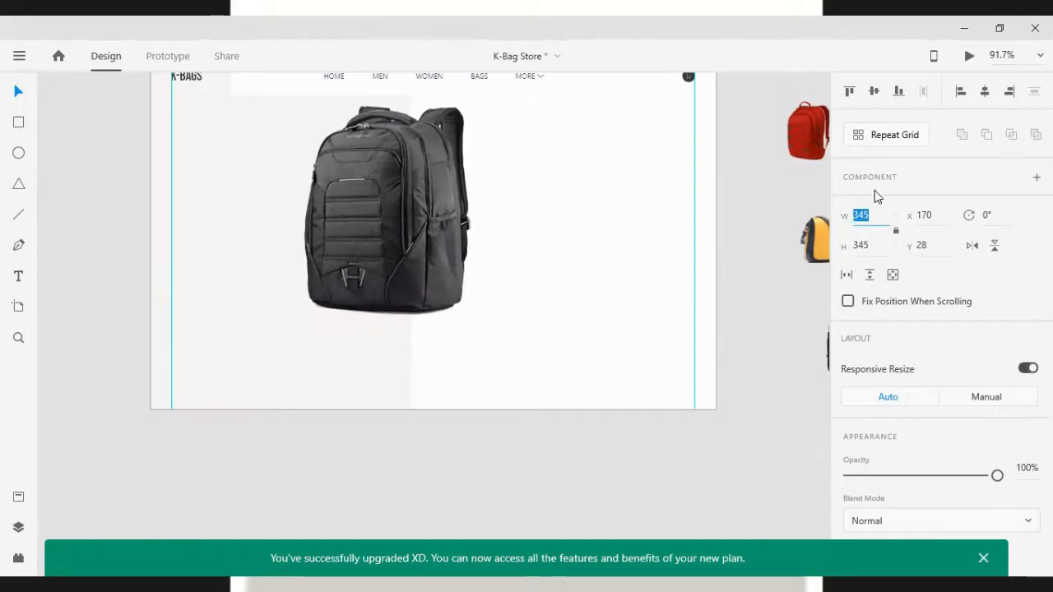
text(3)
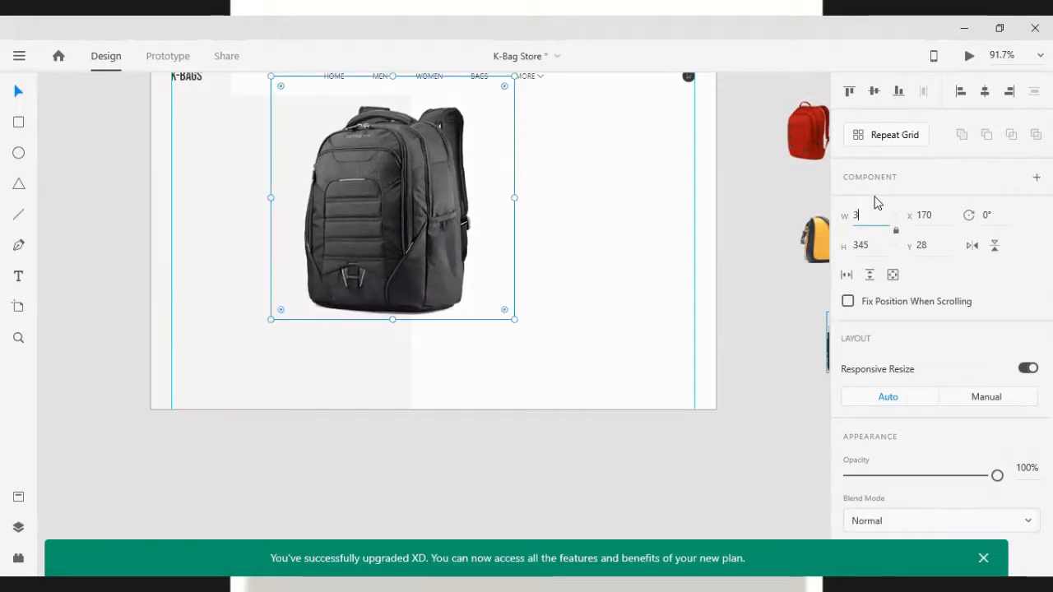
text(00)
key(Return)
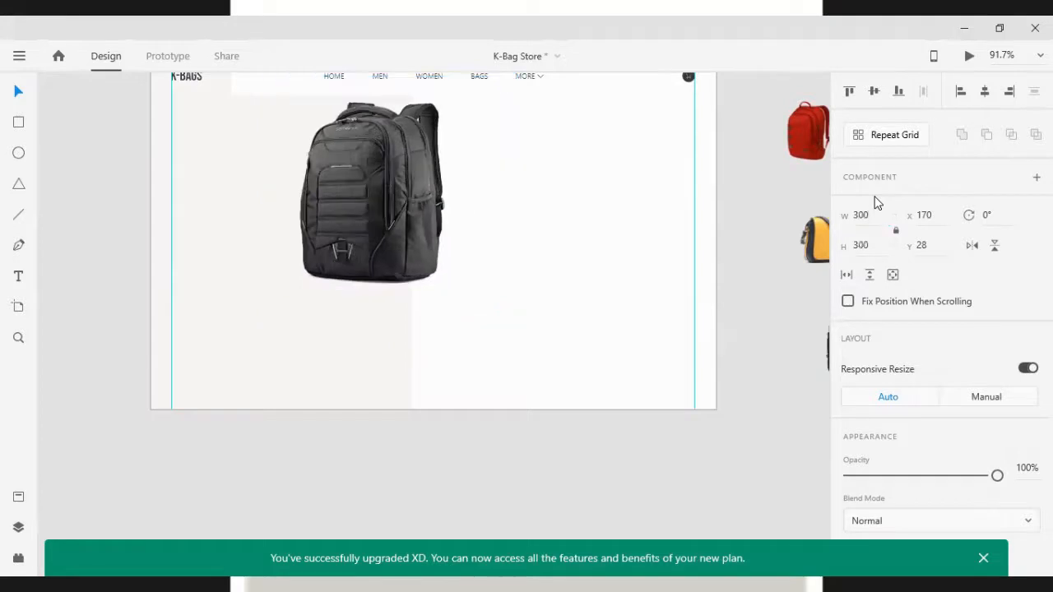
Reposition the backpack image slightly over the left panel
drag(396, 264, 416, 284)
click(869, 218)
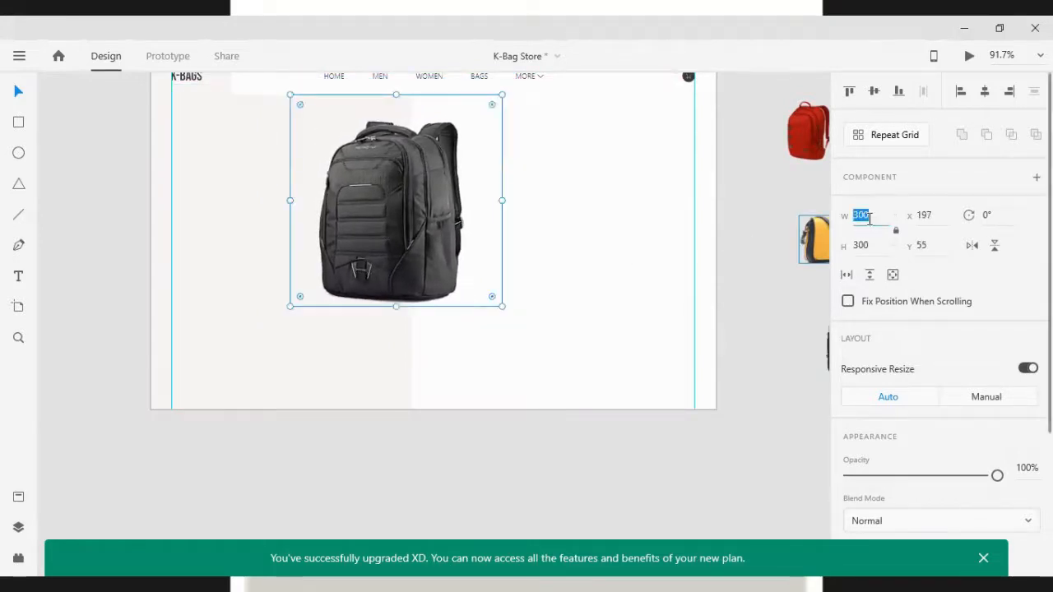
click(864, 215)
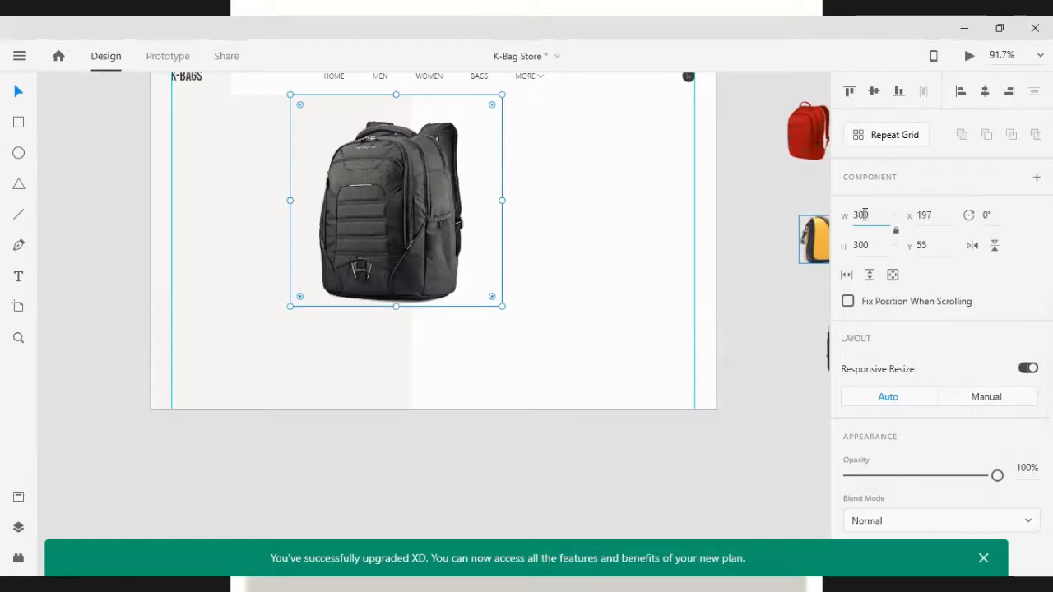
key(Return)
drag(389, 251, 379, 236)
click(556, 344)
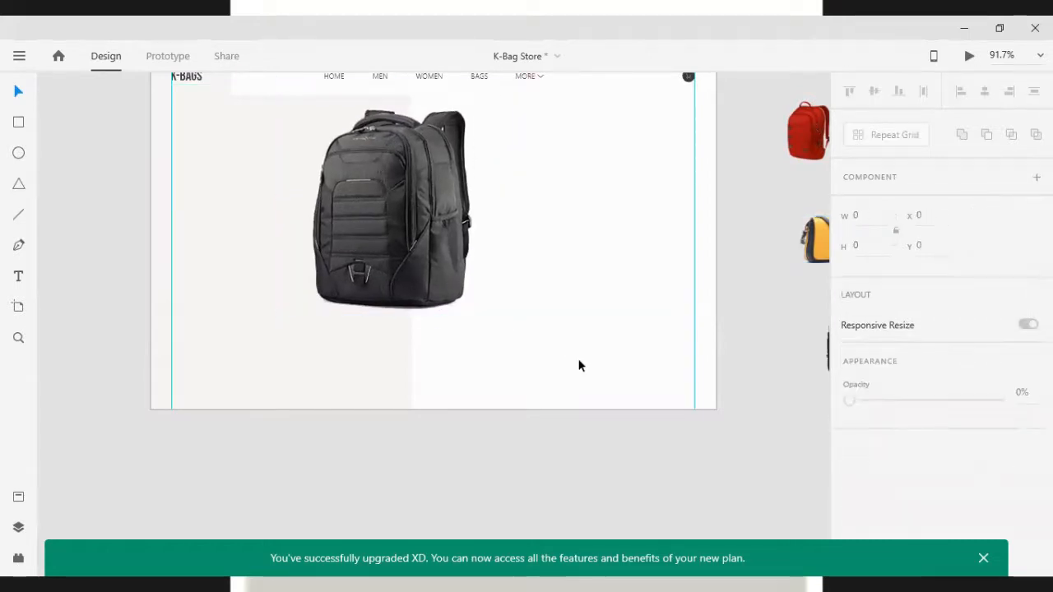
Bring the left panel rectangle to the front and shorten it to about 153 tall at the bottom
scroll(534, 354, up, 2)
click(275, 297)
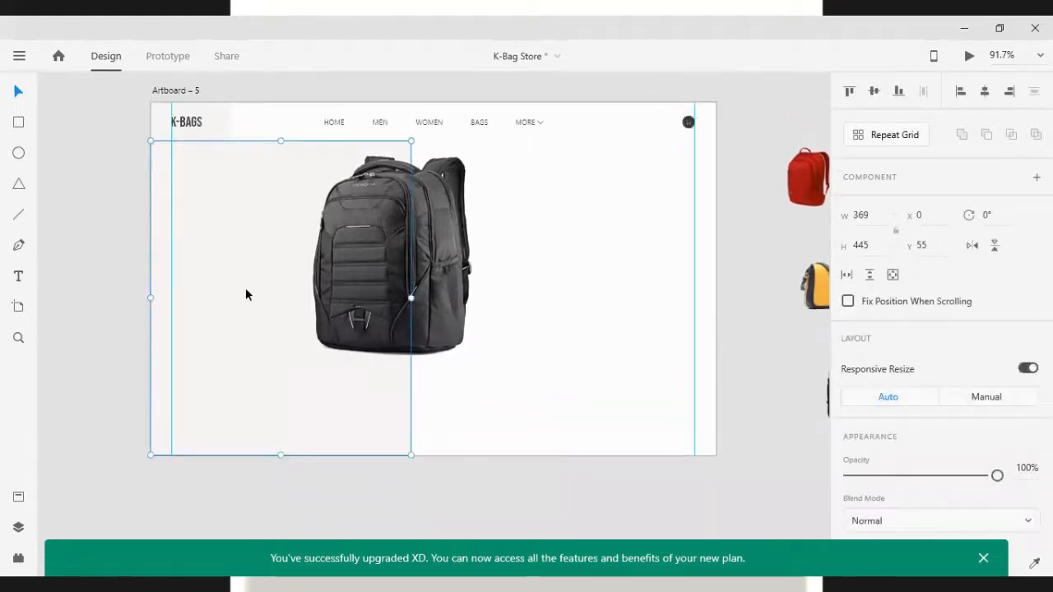
key(ctrl+shift+bracketright)
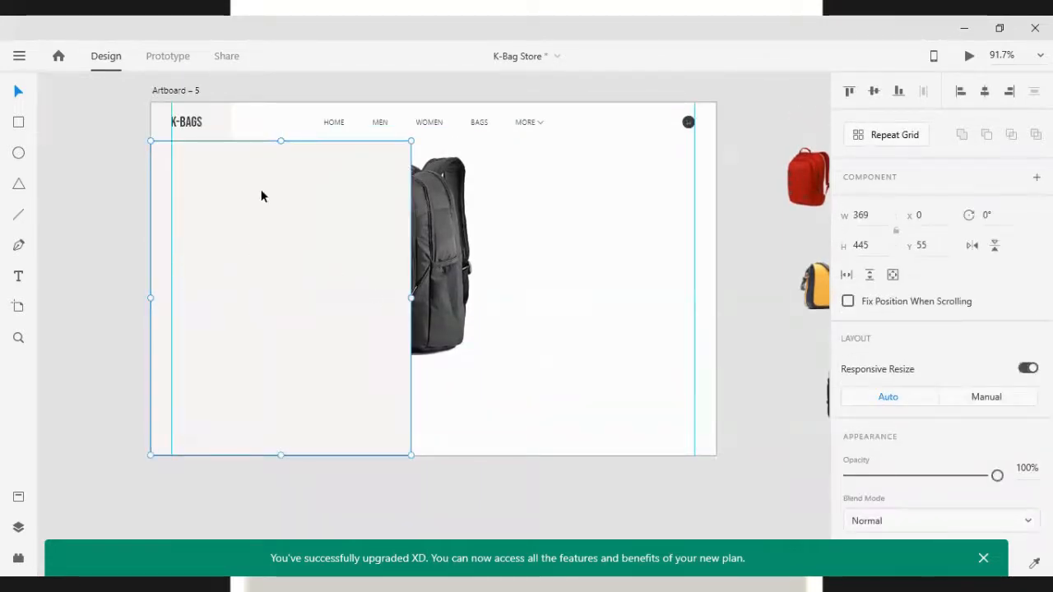
drag(281, 140, 294, 346)
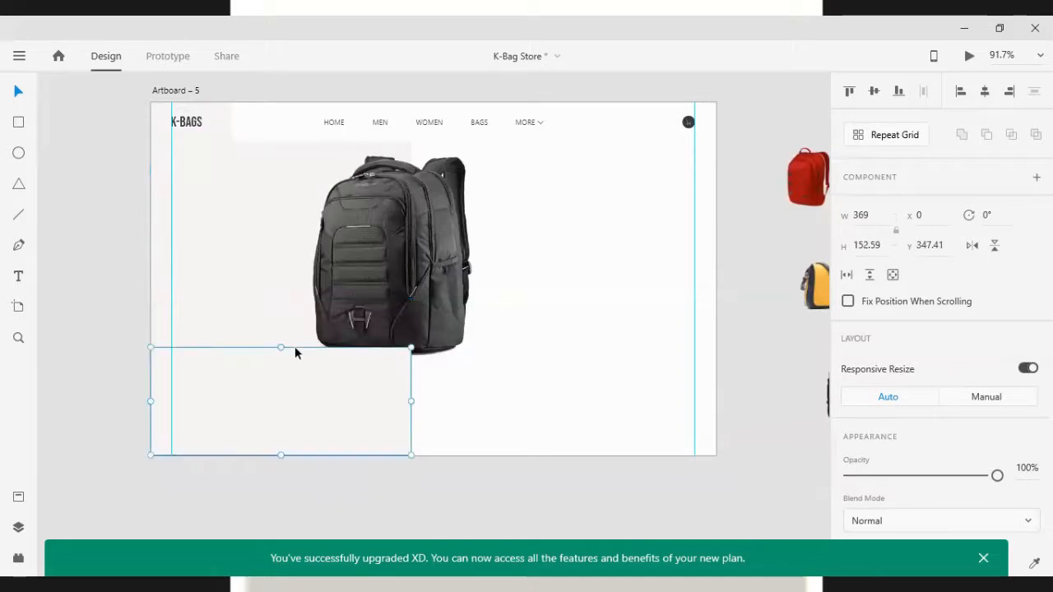
Fill the bottom rectangle with the dark gray swatch
scroll(897, 452, down, 3)
click(877, 402)
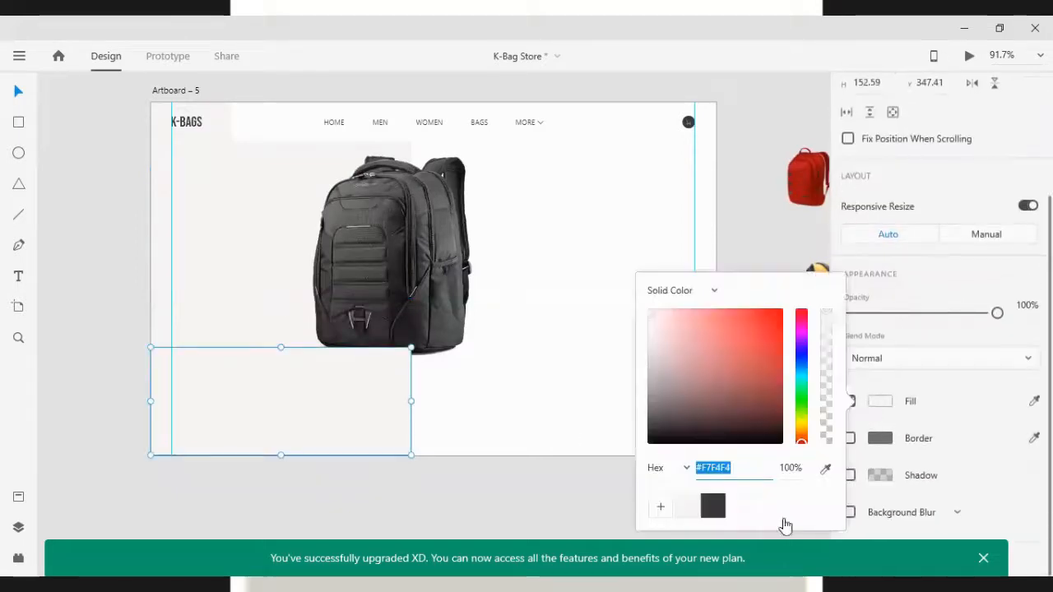
click(714, 507)
click(341, 393)
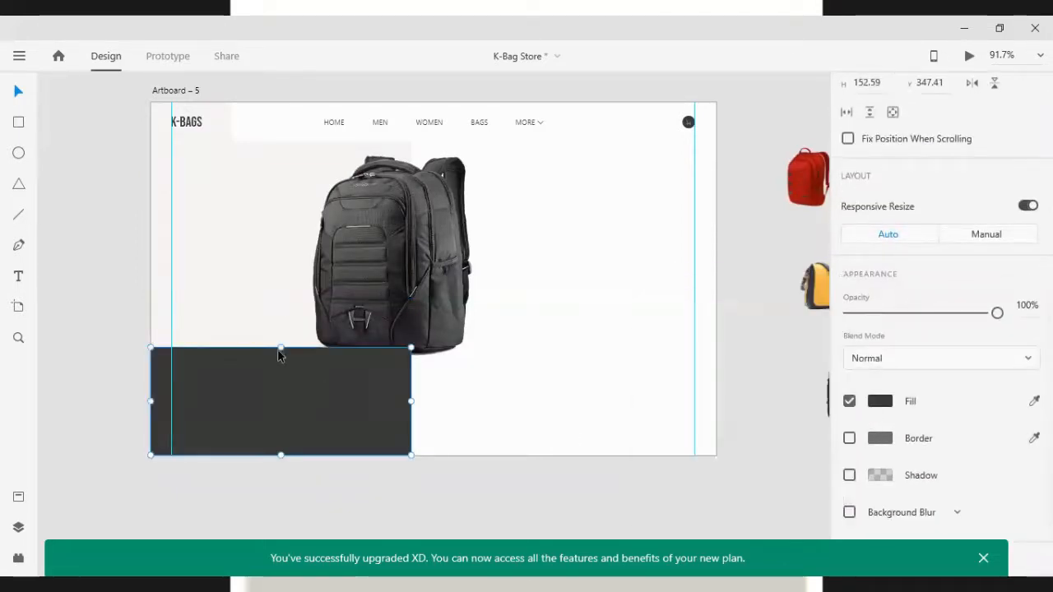
Shorten the dark bar further so it sits along the artboard's bottom edge
drag(280, 348, 286, 410)
click(285, 411)
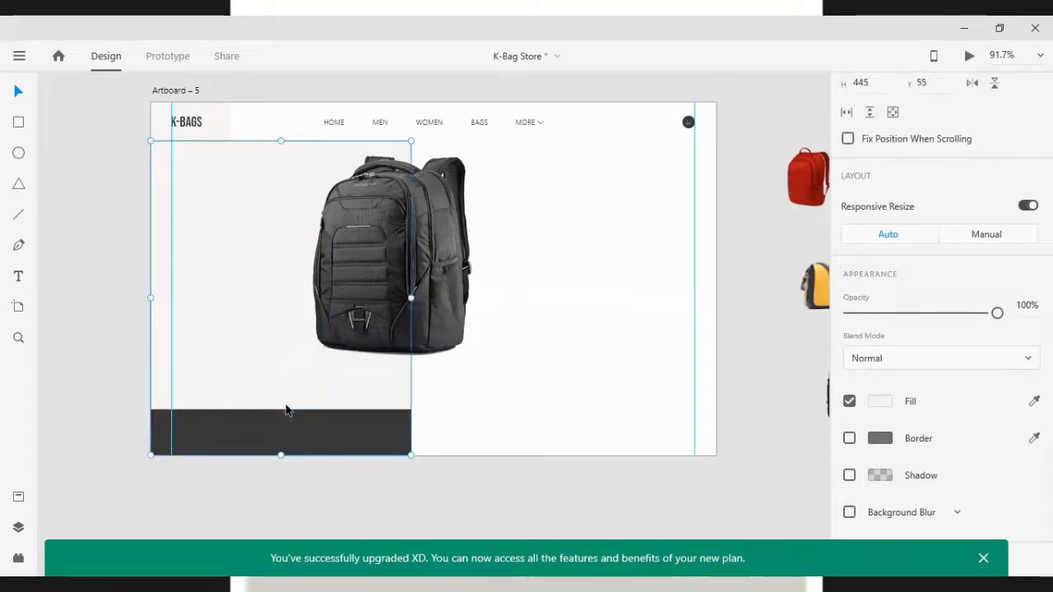
click(524, 354)
Ungroup the navigation menu items
click(424, 123)
right_click(423, 122)
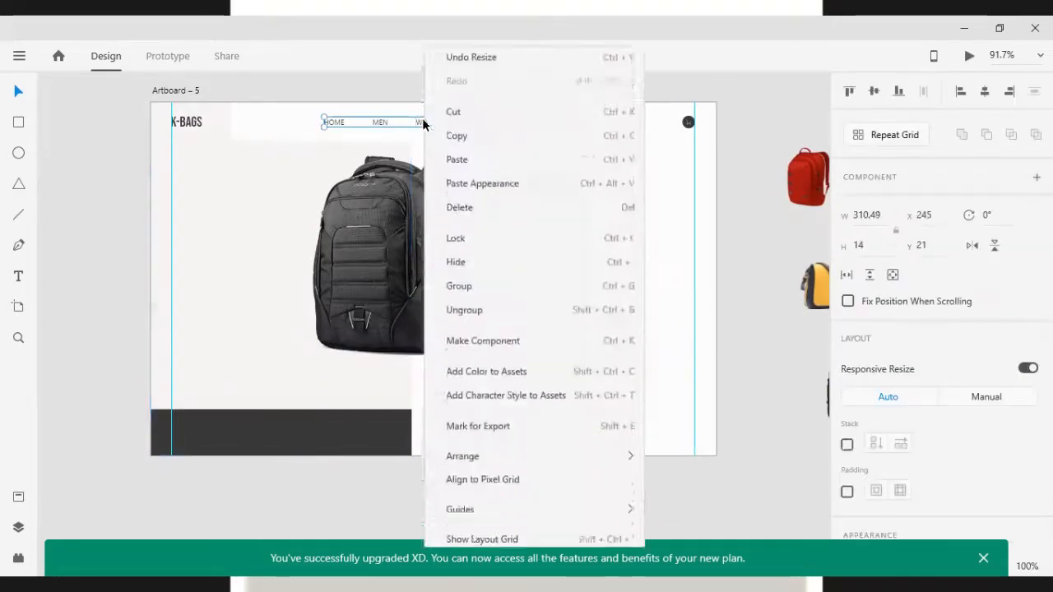
click(479, 281)
click(580, 216)
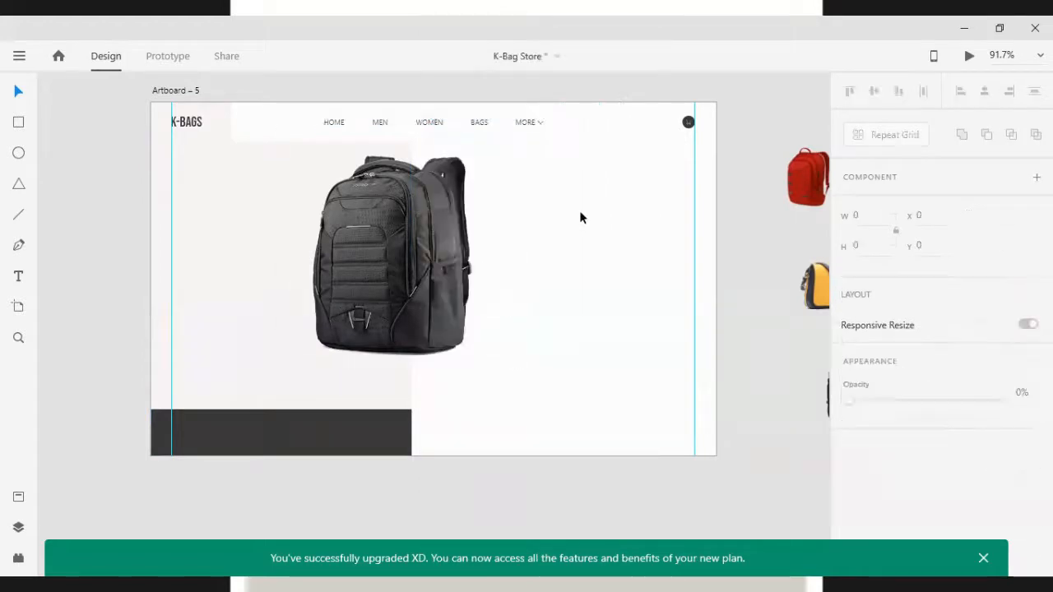
Duplicate the HOME link below the backpack on the right and change its text to BUY NOW
click(335, 124)
drag(335, 124, 520, 386)
double_click(520, 386)
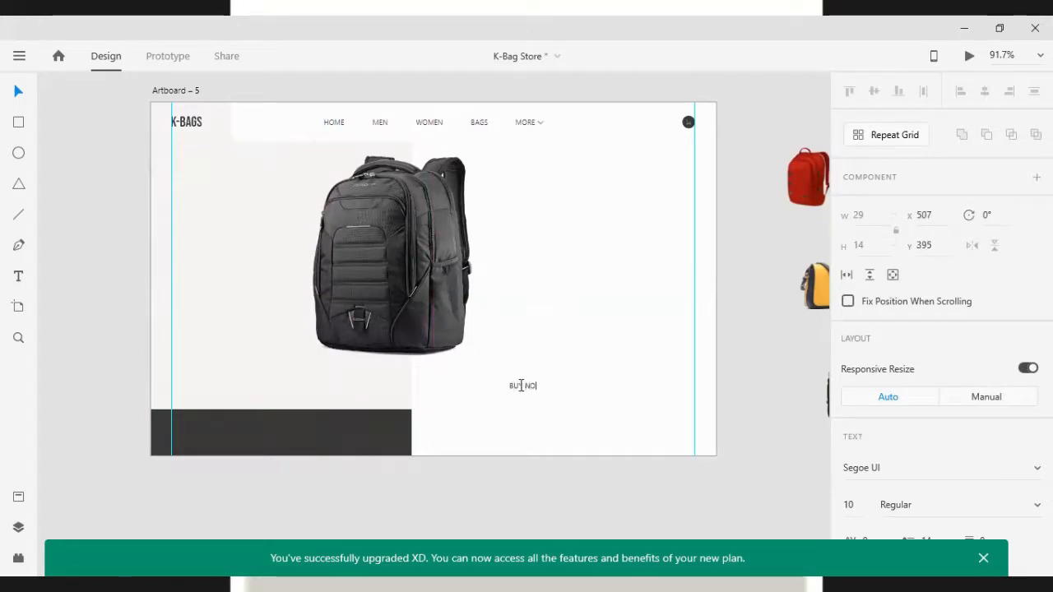
click(535, 347)
click(490, 365)
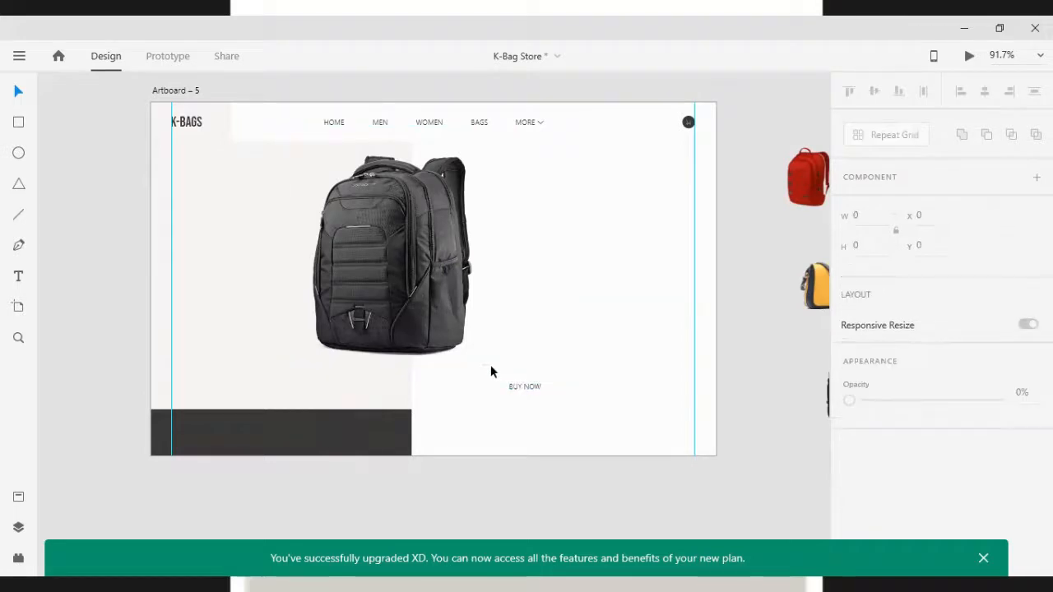
Nudge the BUY NOW text down slightly and set its font size to 15
drag(533, 387, 535, 401)
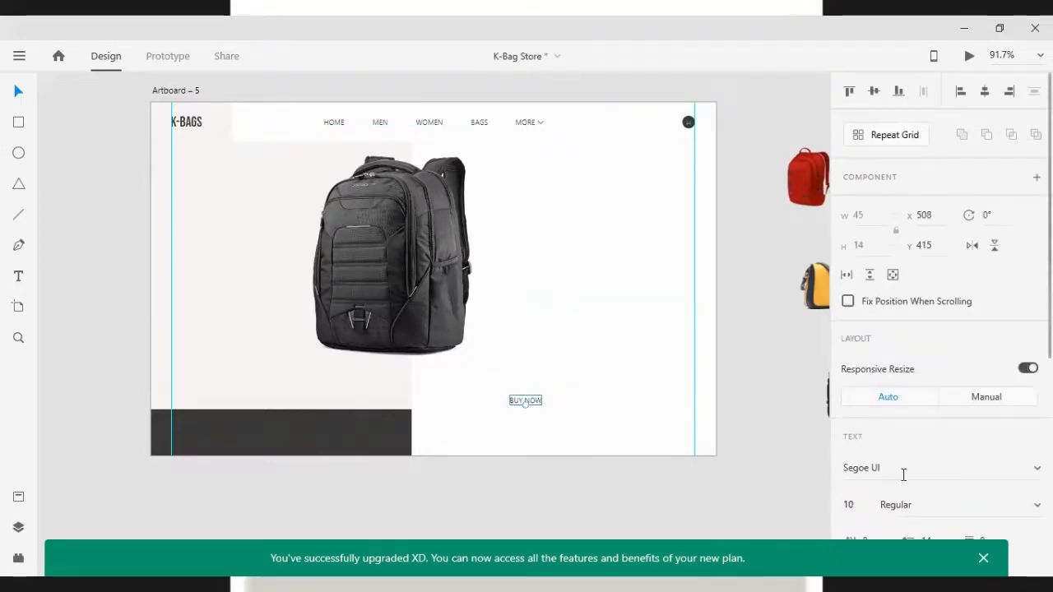
scroll(902, 477, down, 2)
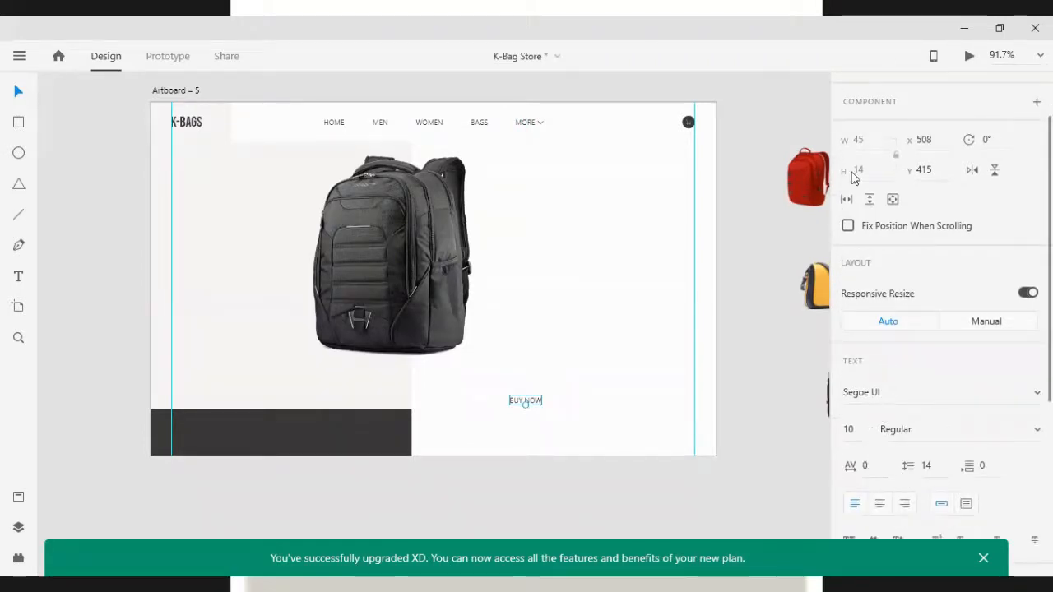
scroll(876, 254, up, 2)
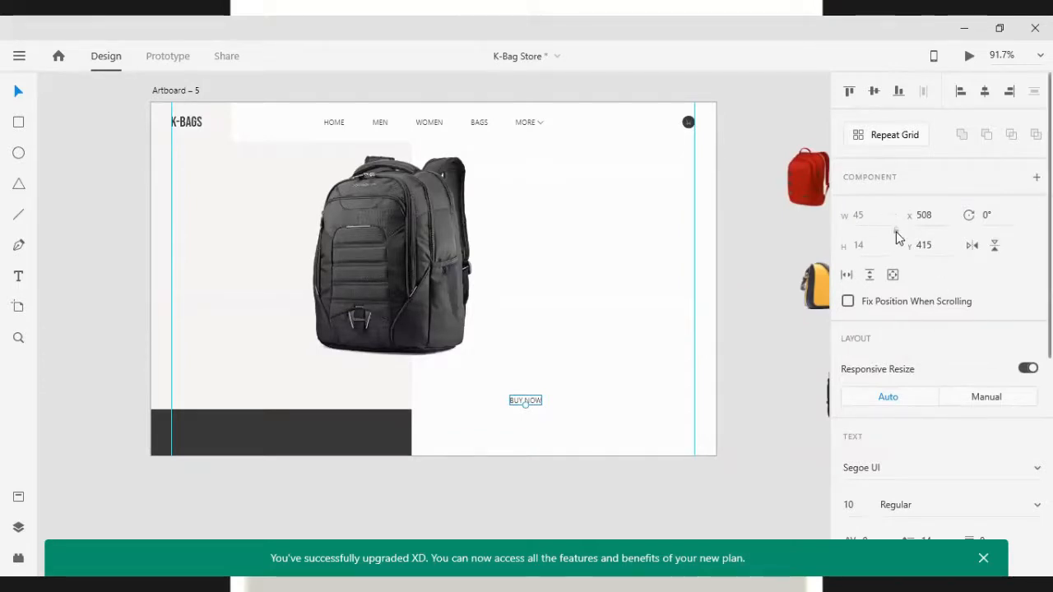
key(Up)
key(Up)
key(Up)
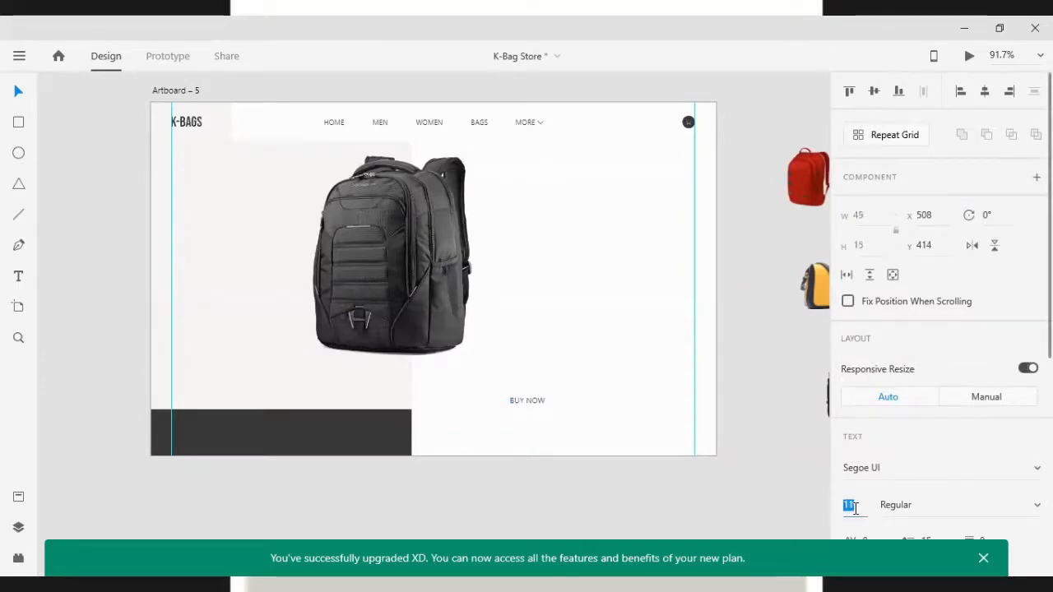
key(Up)
key(Up)
key(Up)
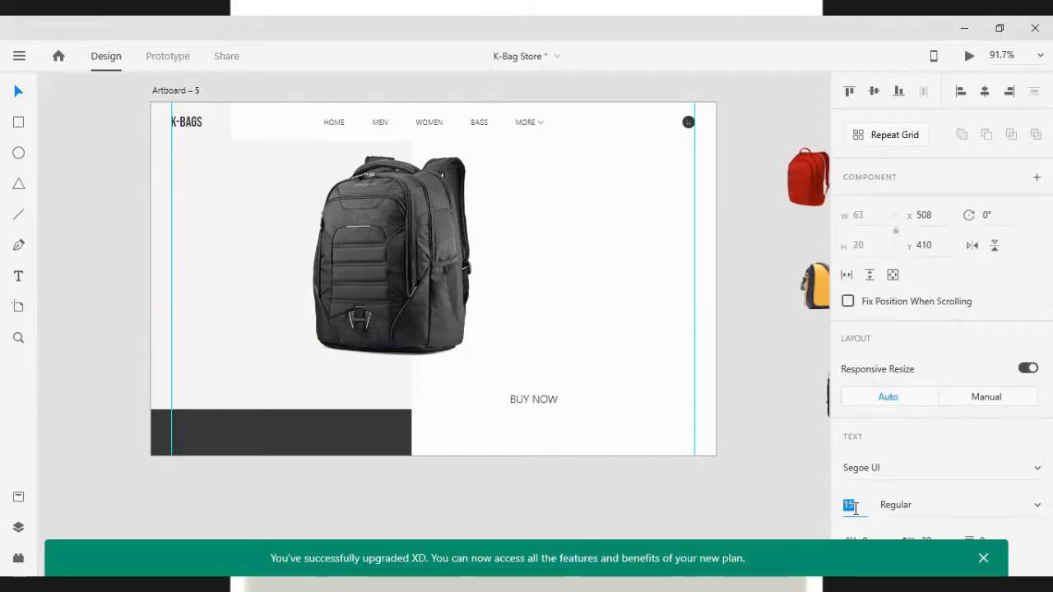
key(Down)
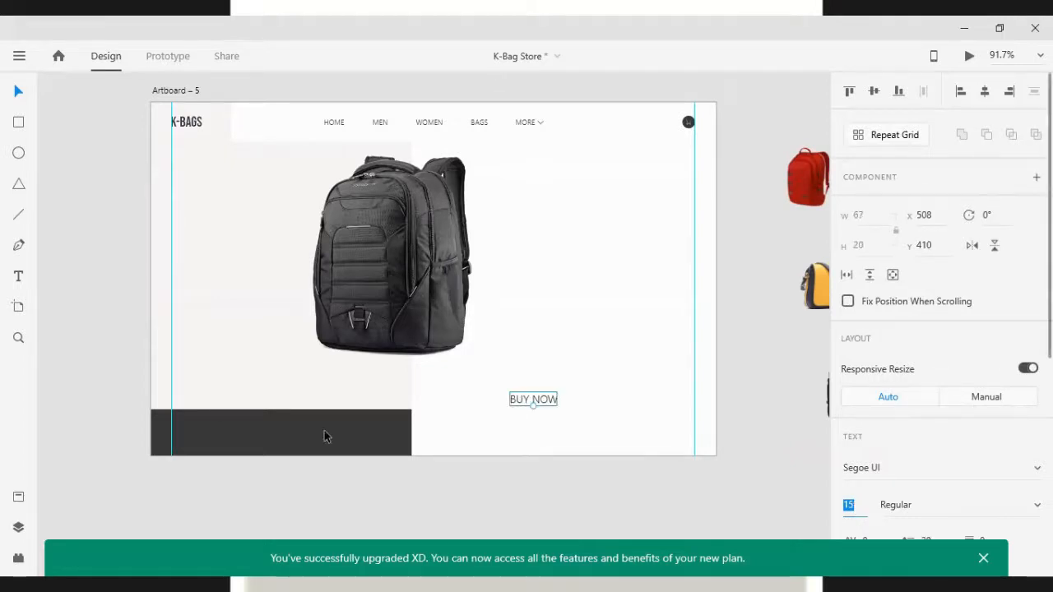
Move BUY NOW into the dark bottom bar and set its fill color to white #FFFFFF
drag(512, 398, 287, 442)
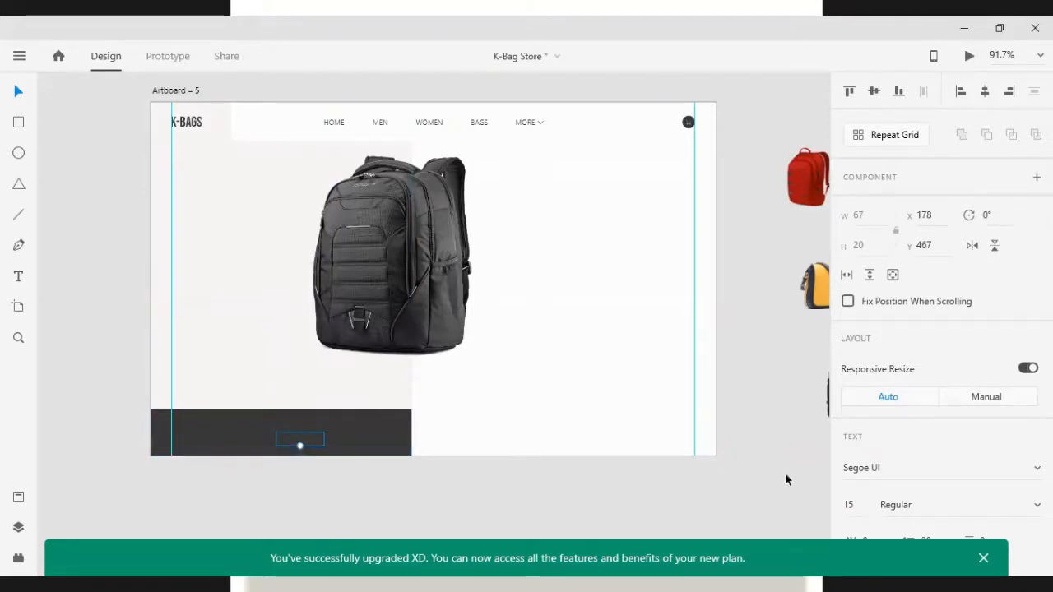
scroll(894, 483, down, 3)
scroll(889, 479, down, 2)
click(874, 403)
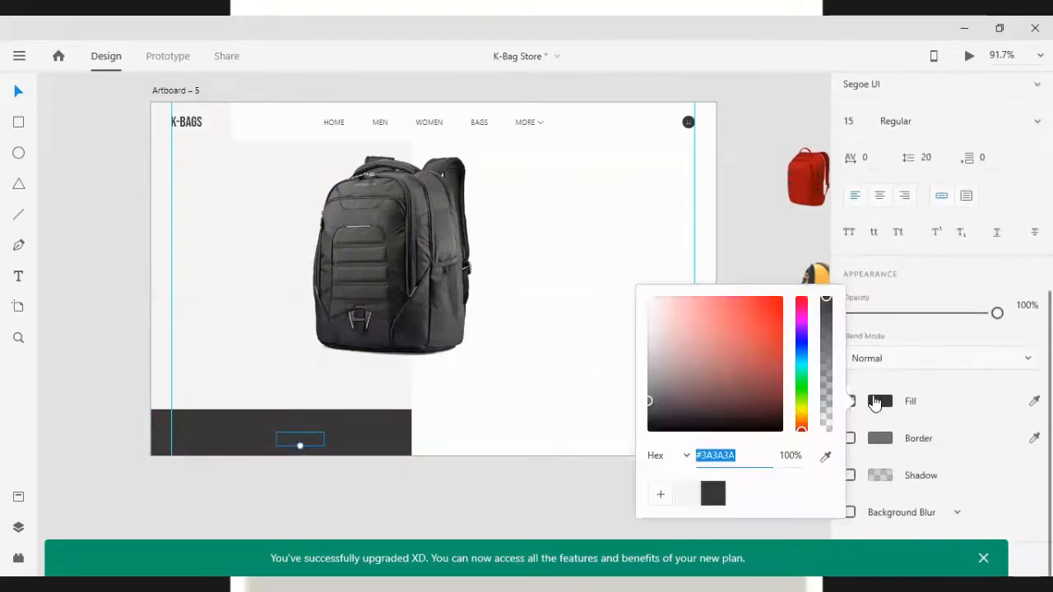
drag(663, 384, 588, 280)
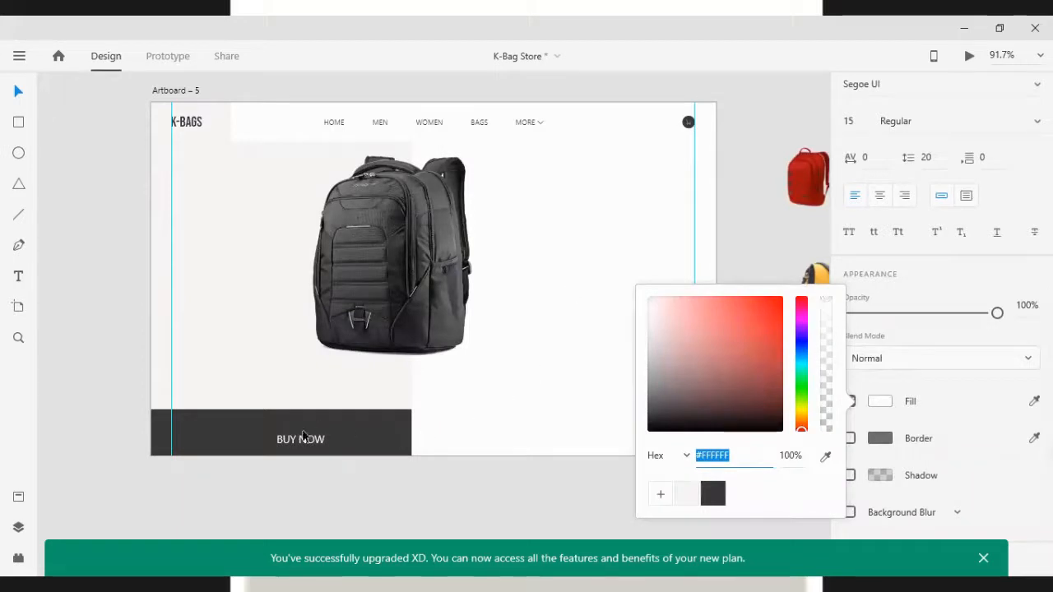
Center the BUY NOW text vertically and horizontally within the dark bottom bar
click(230, 420)
scroll(930, 190, up, 3)
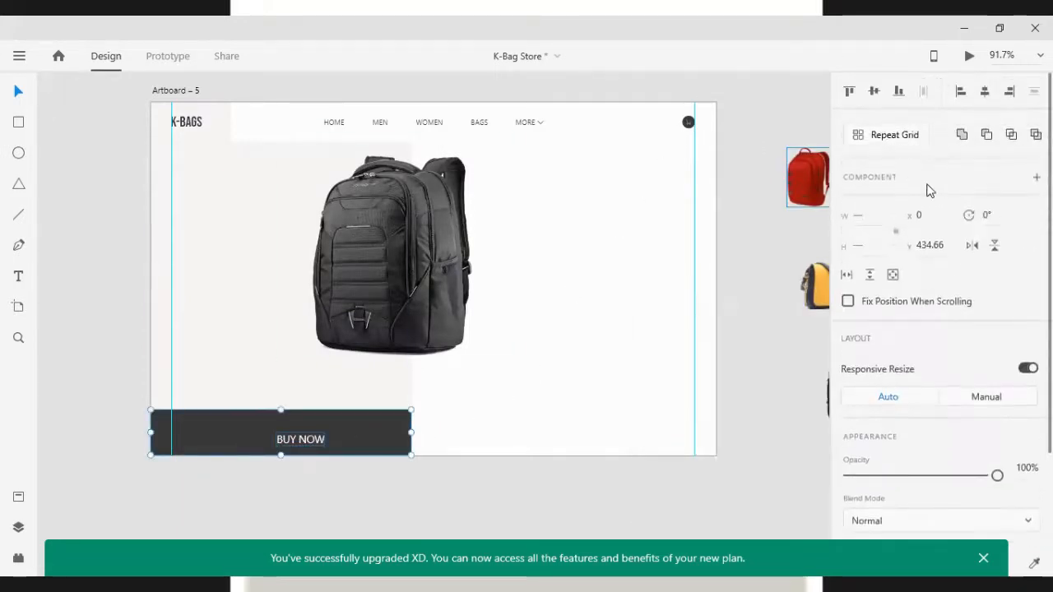
click(874, 92)
click(984, 92)
click(639, 298)
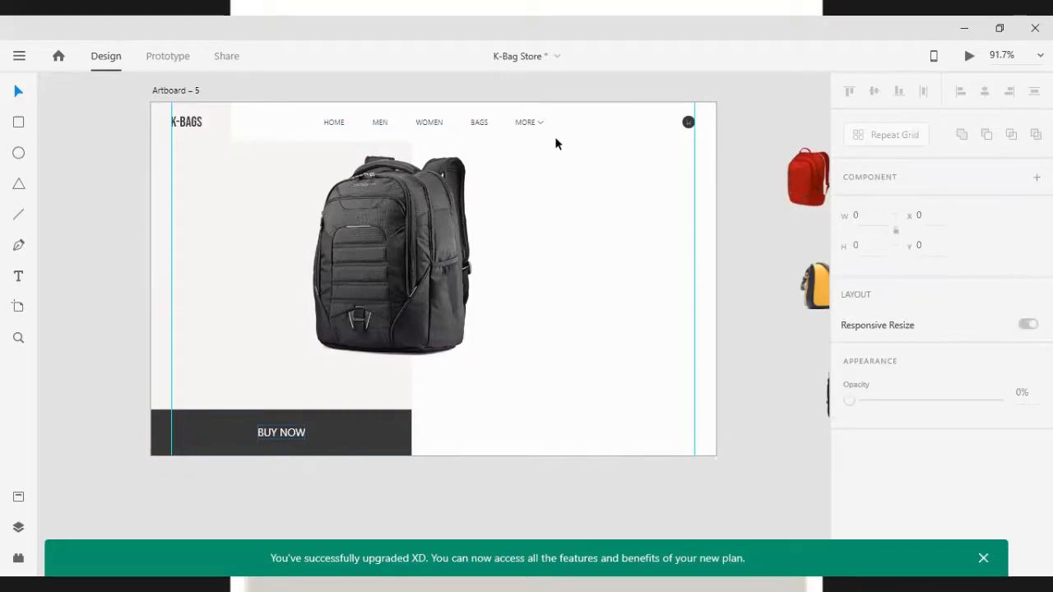
click(380, 123)
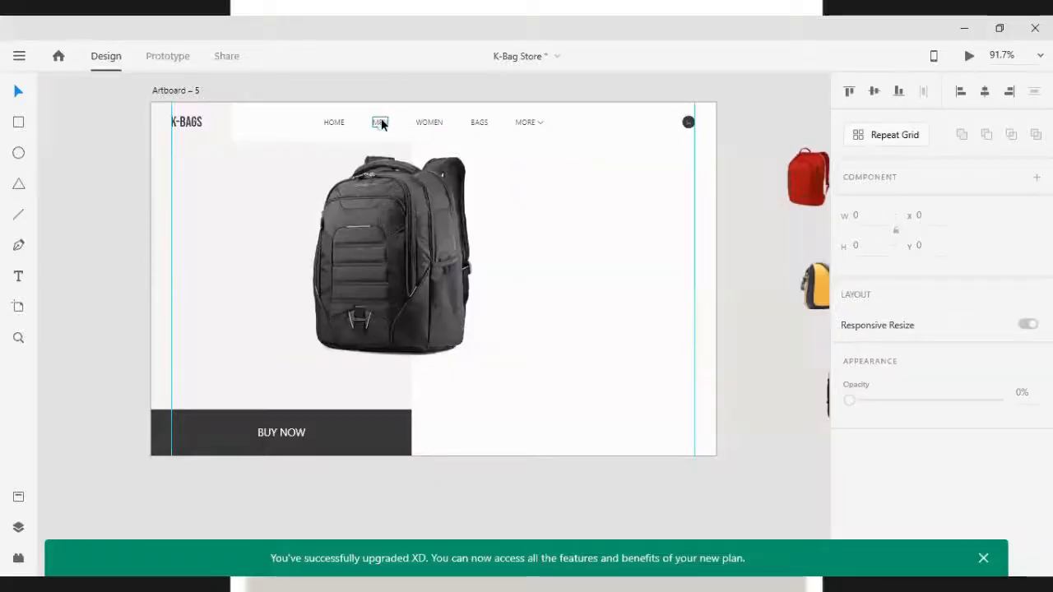
click(280, 437)
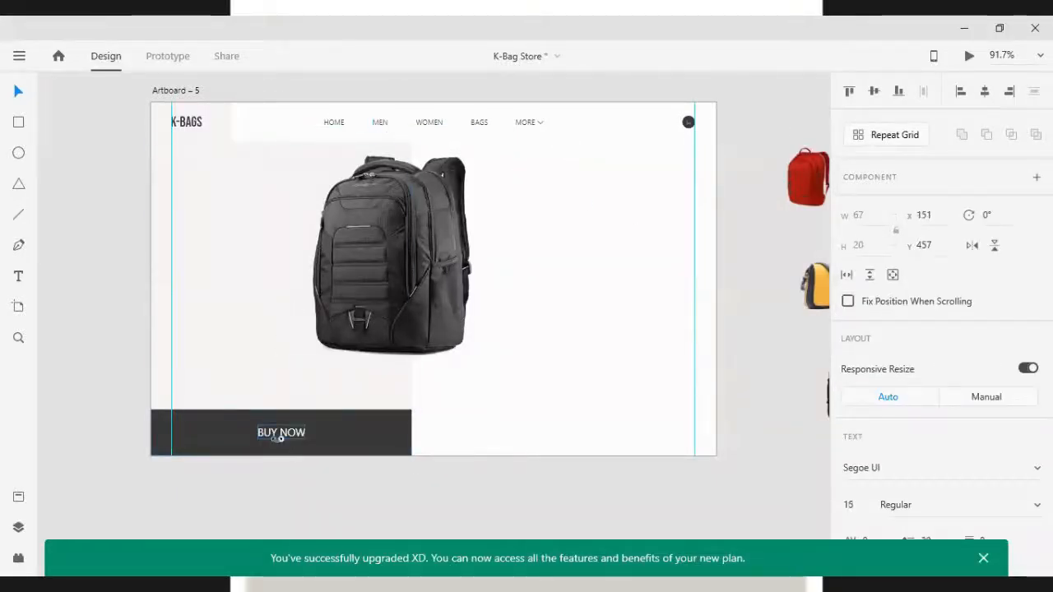
drag(280, 438, 591, 224)
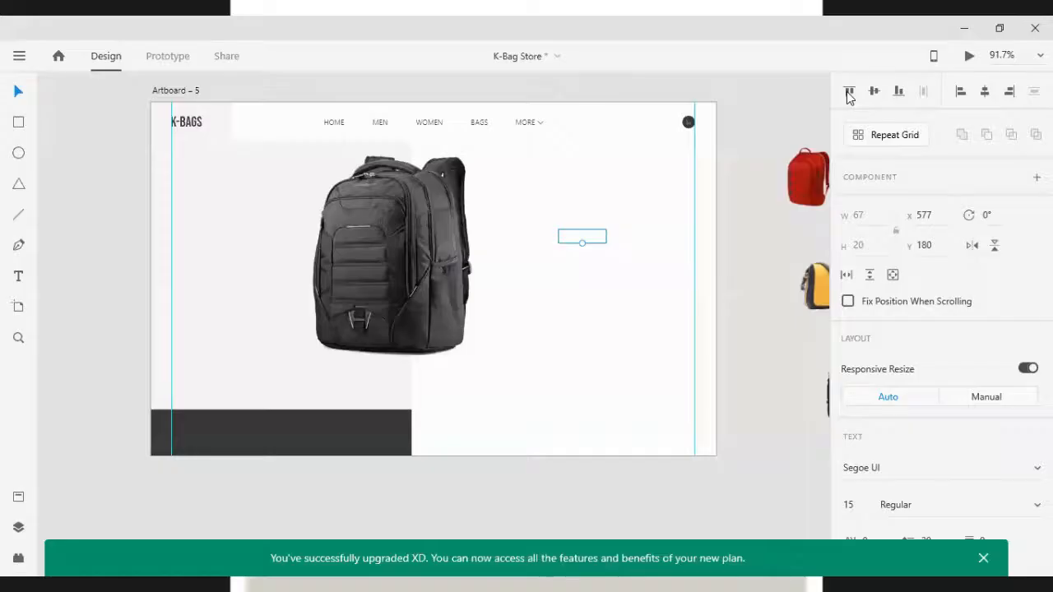
double_click(593, 230)
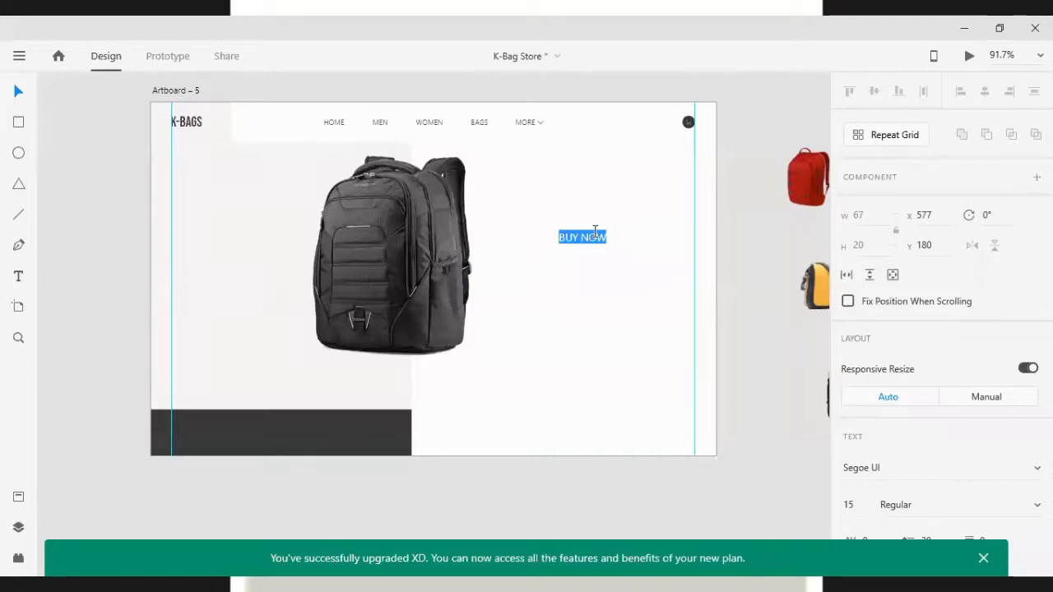
key(Escape)
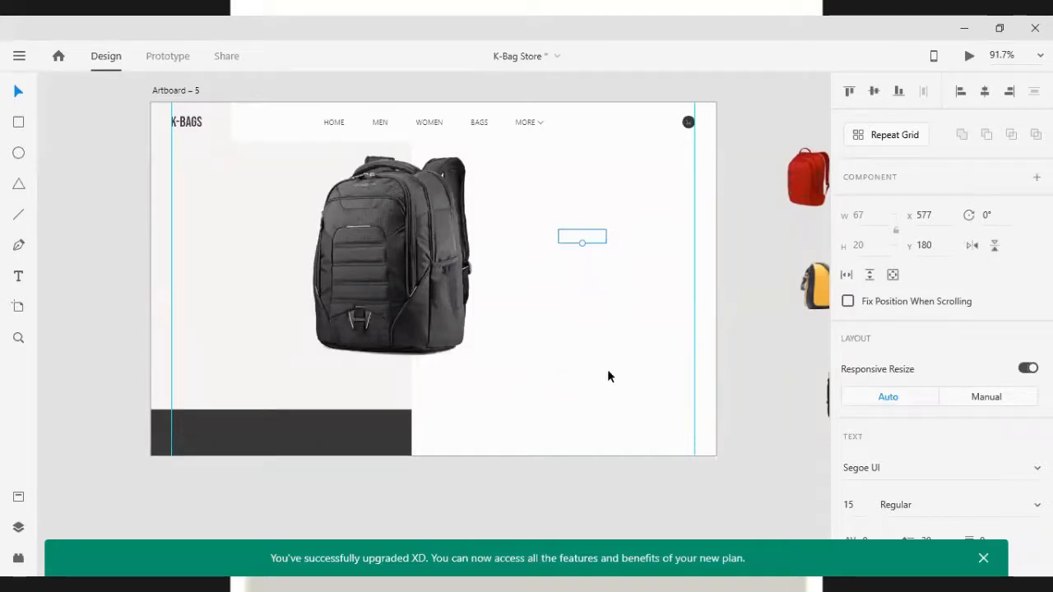
key(ctrl+z)
Duplicate the BUY NOW text to the right of the backpack and replace its text with the headline KARISMWEAR K_NINE
drag(288, 434, 567, 287)
double_click(567, 287)
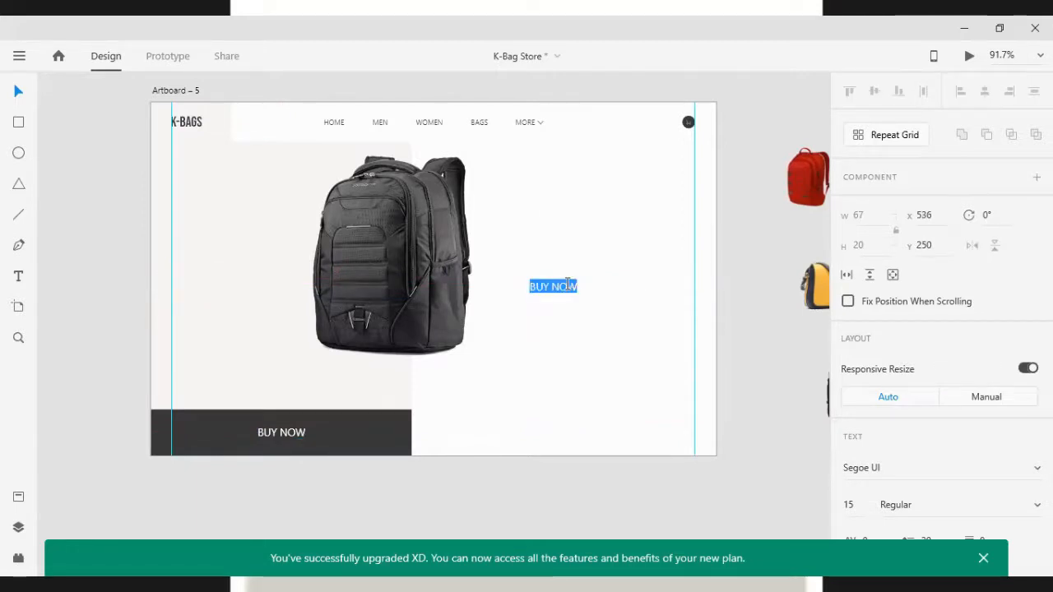
key(BackSpace)
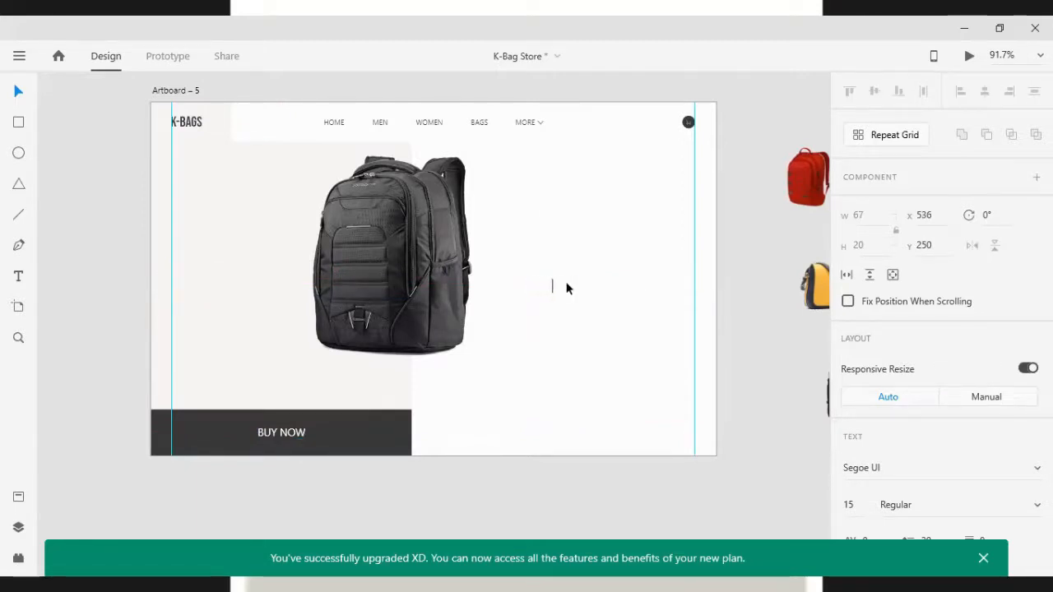
text(Ba)
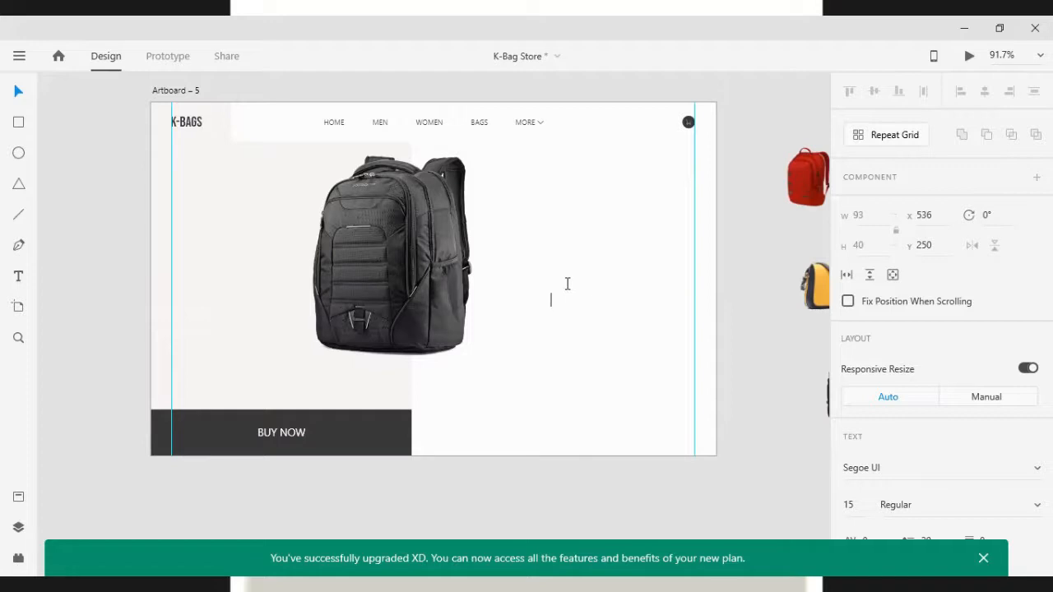
text(e)
Resize the headline text box to about 223 × 96 and position it to the right of the backpack
click(531, 265)
click(561, 308)
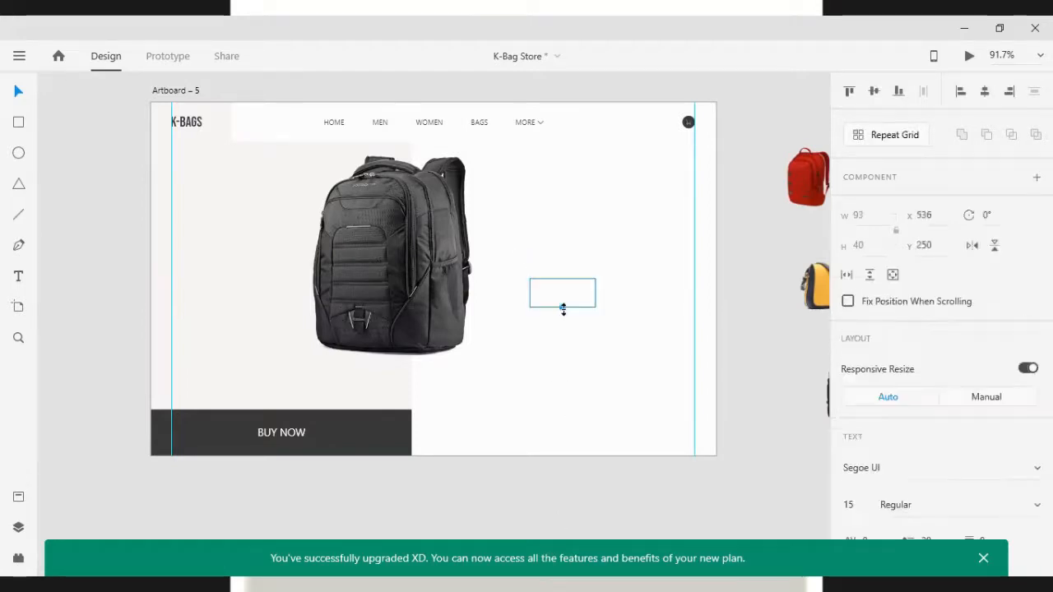
drag(562, 308, 567, 228)
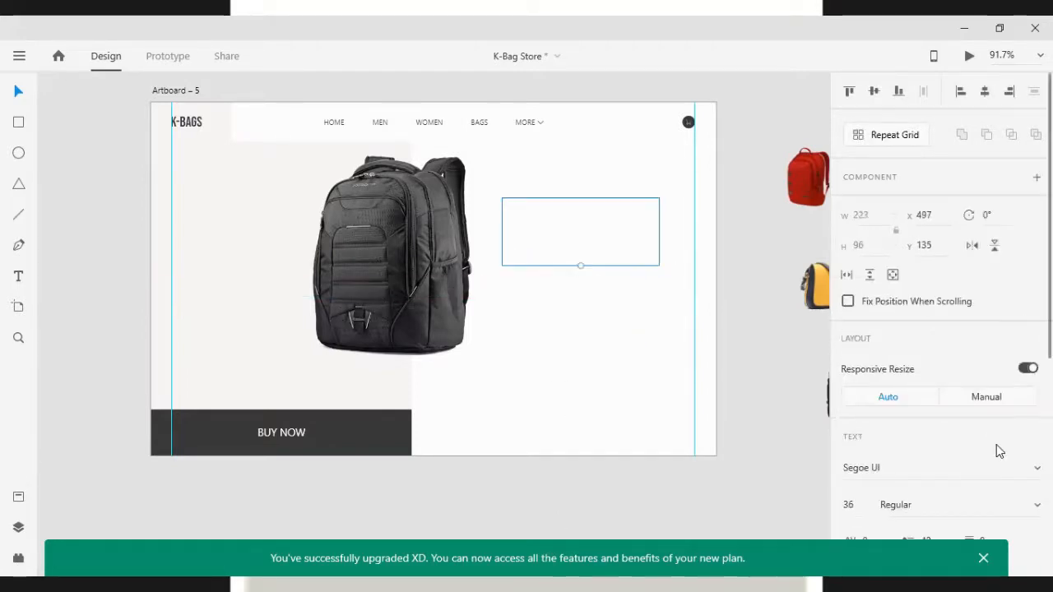
scroll(992, 436, down, 5)
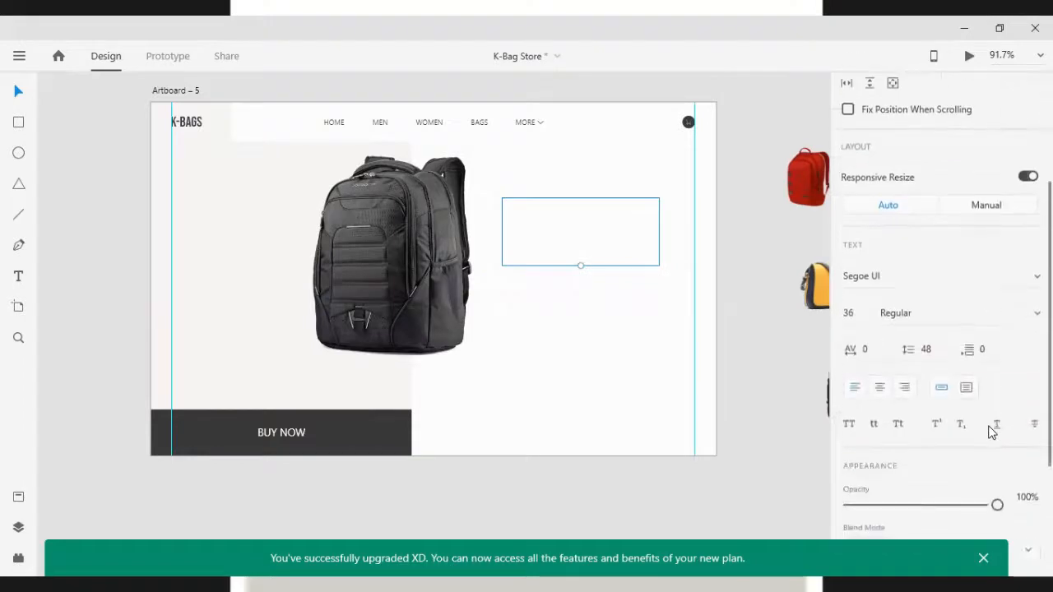
click(369, 421)
click(666, 386)
drag(531, 241, 535, 234)
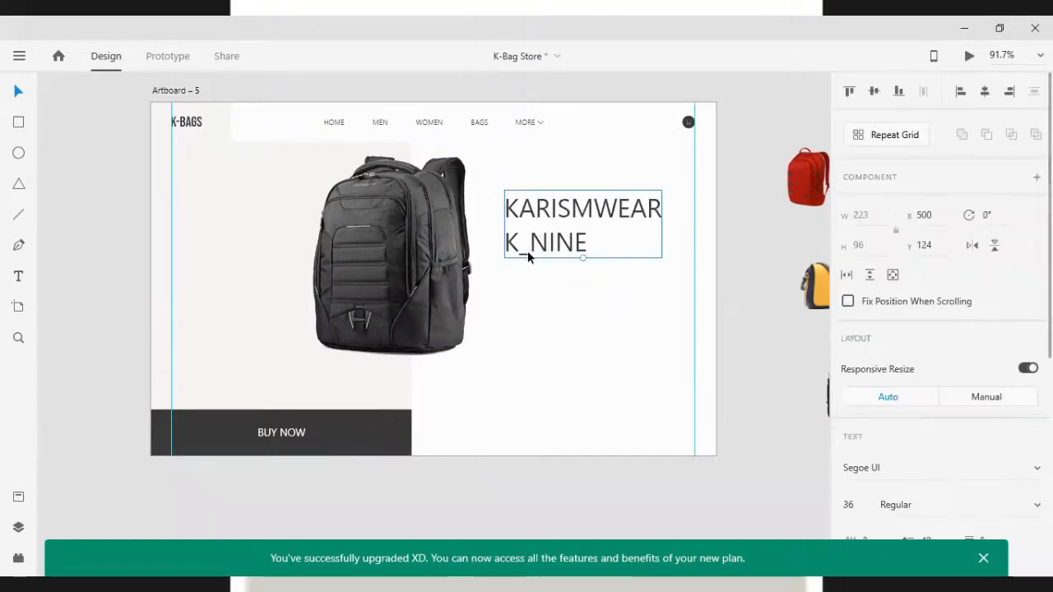
Replace the underscore in the headline's second line with a hyphen so it reads K-NINE
double_click(527, 247)
click(529, 247)
key(BackSpace)
text(-)
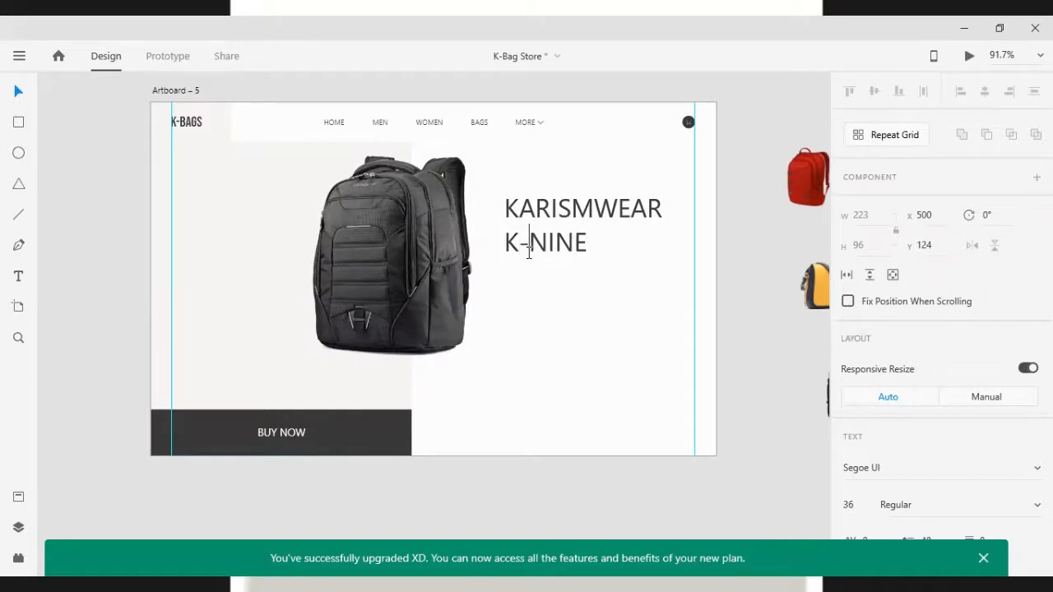
key(Escape)
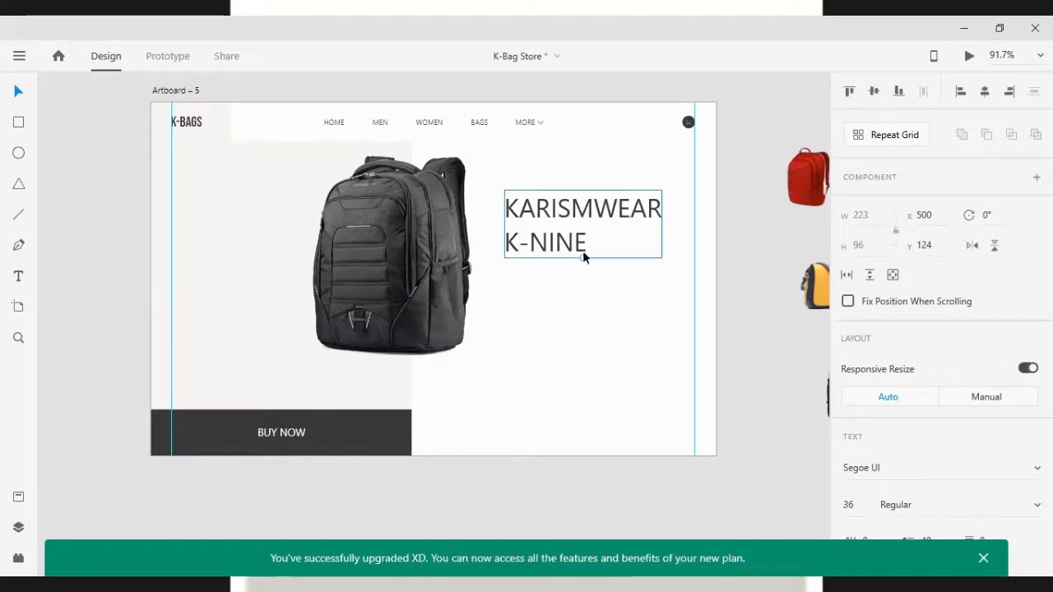
Select KARISM in the headline and set its font weight to Semibold
double_click(582, 207)
click(582, 208)
drag(582, 207, 504, 210)
scroll(925, 461, down, 3)
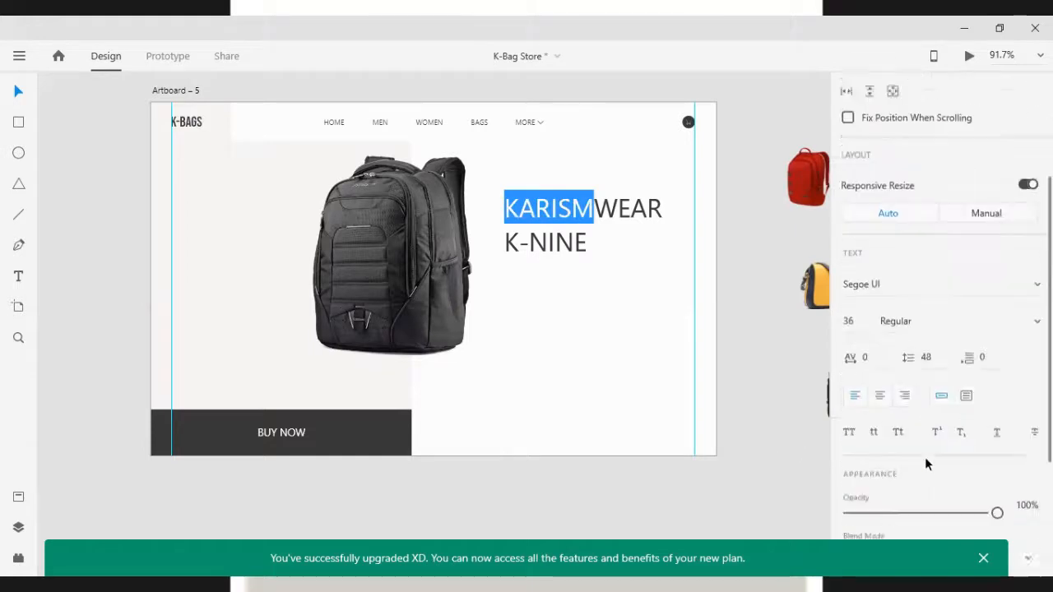
click(929, 278)
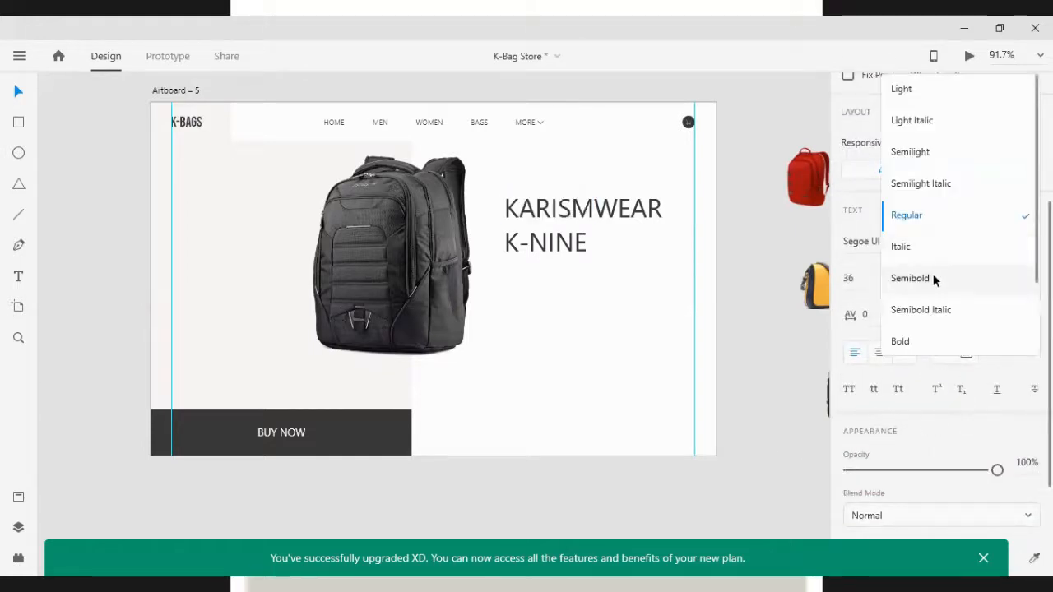
click(933, 278)
click(617, 240)
click(603, 208)
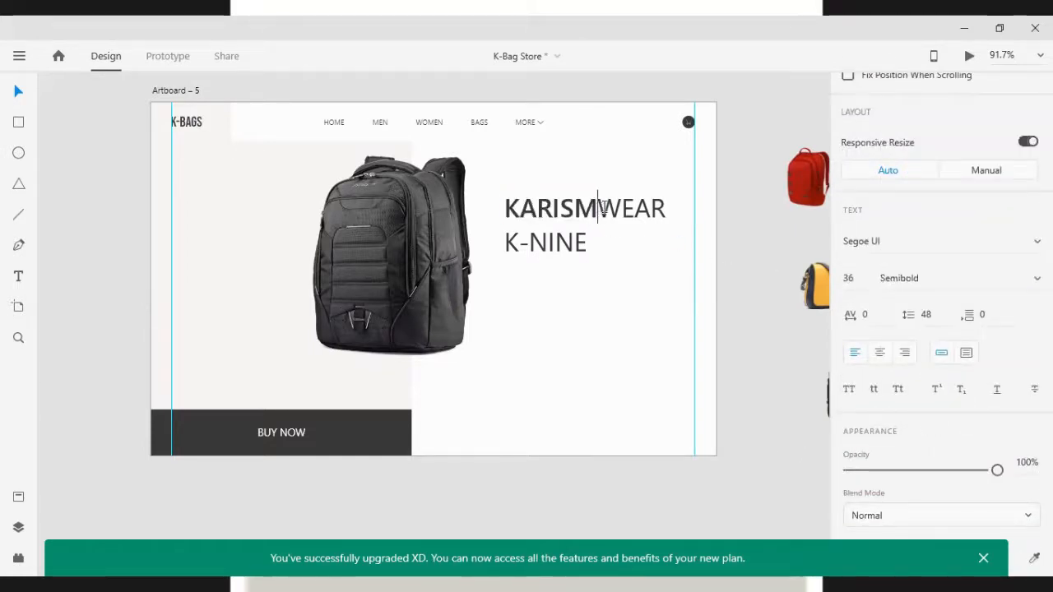
drag(603, 208, 655, 209)
key(Escape)
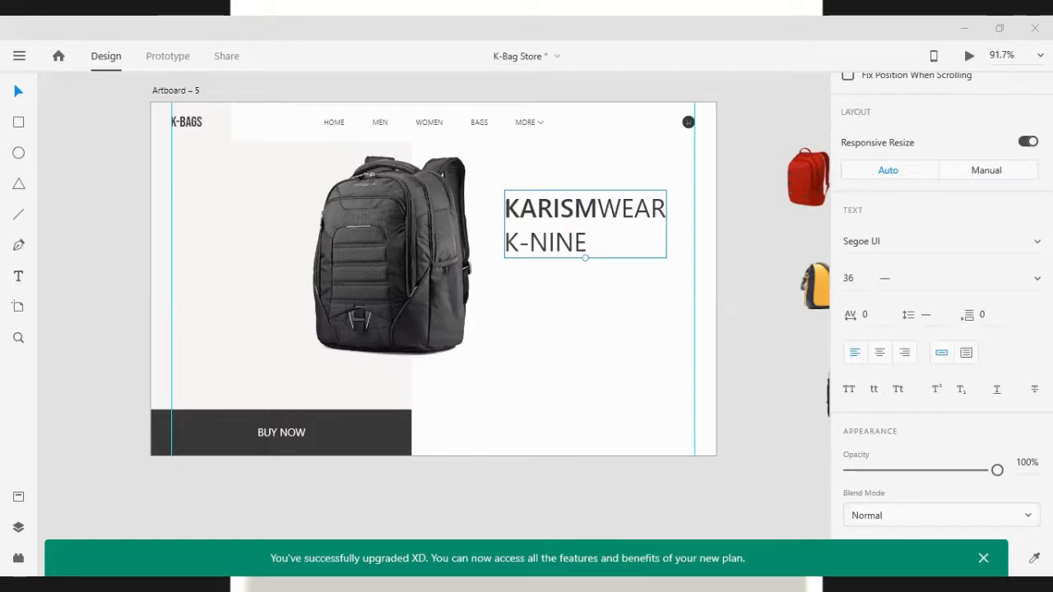
Insert a capital A after KARISM so the first line reads KARISMAWEAR
double_click(592, 206)
click(596, 208)
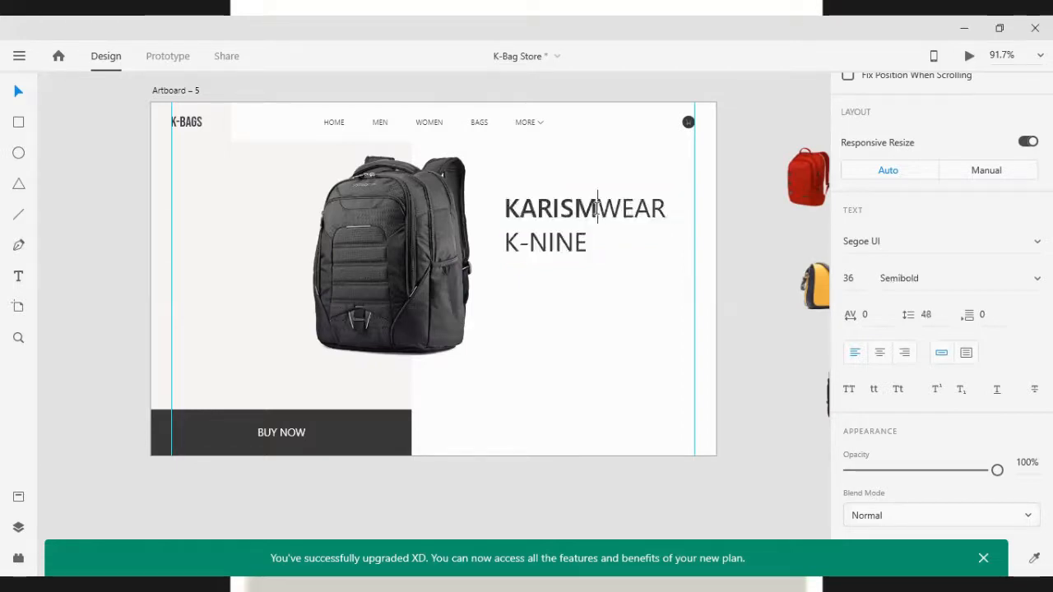
text(a)
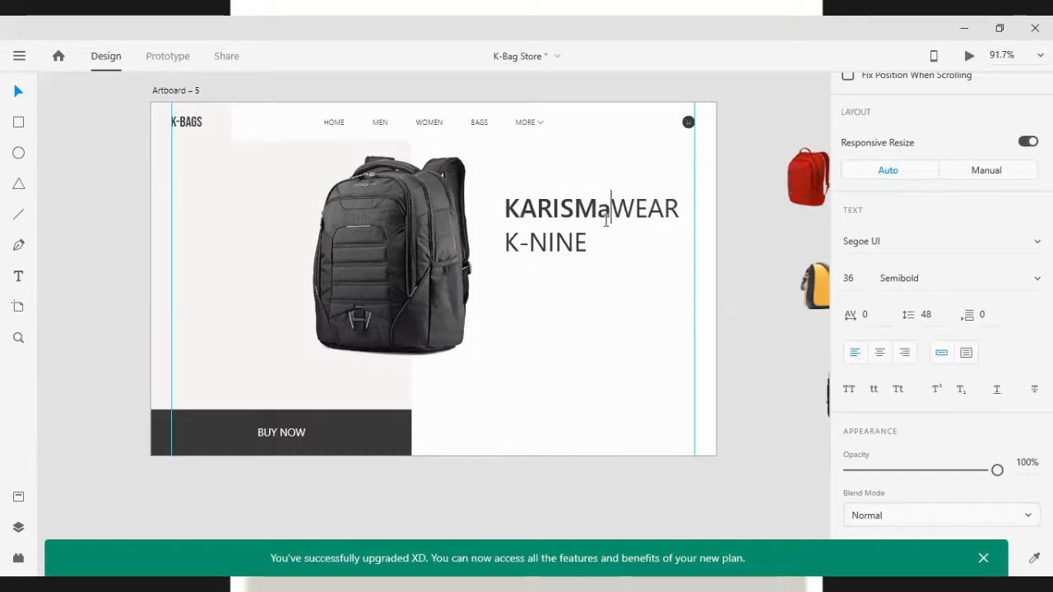
key(BackSpace)
text(A)
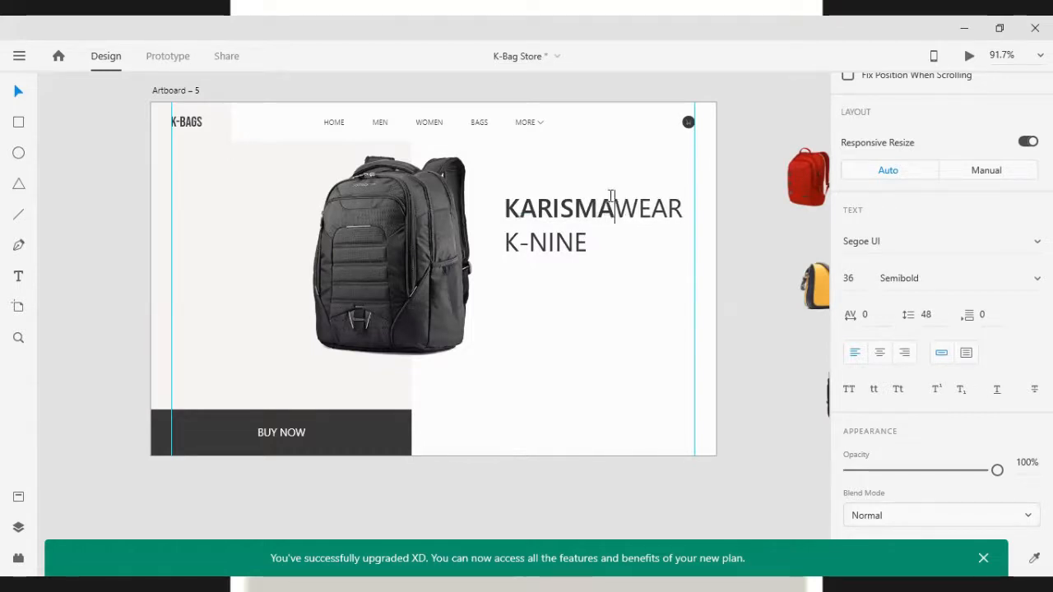
Select WEAR in the headline and set its font style to Italic
key(shift+Right)
key(shift+Right)
key(shift+Right)
key(shift+Right)
scroll(971, 492, down, 3)
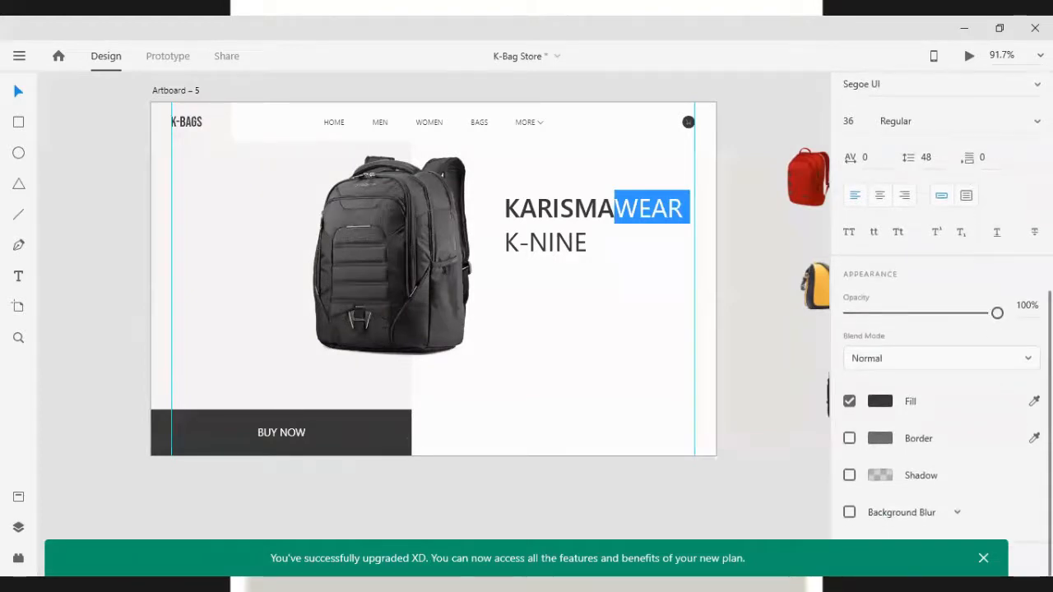
scroll(972, 168, up, 5)
scroll(942, 329, down, 5)
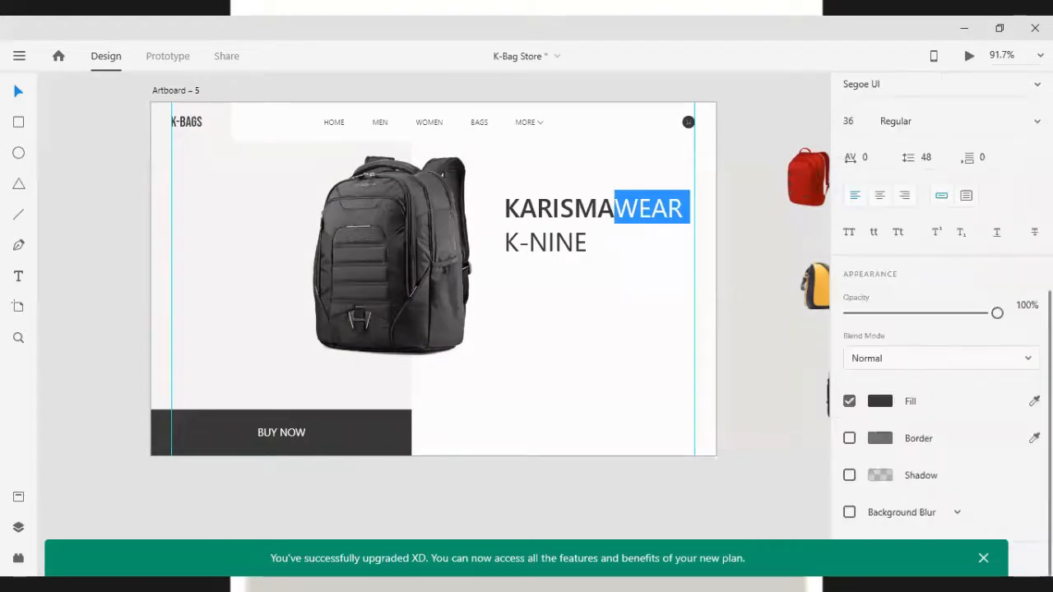
key(Escape)
scroll(974, 246, up, 3)
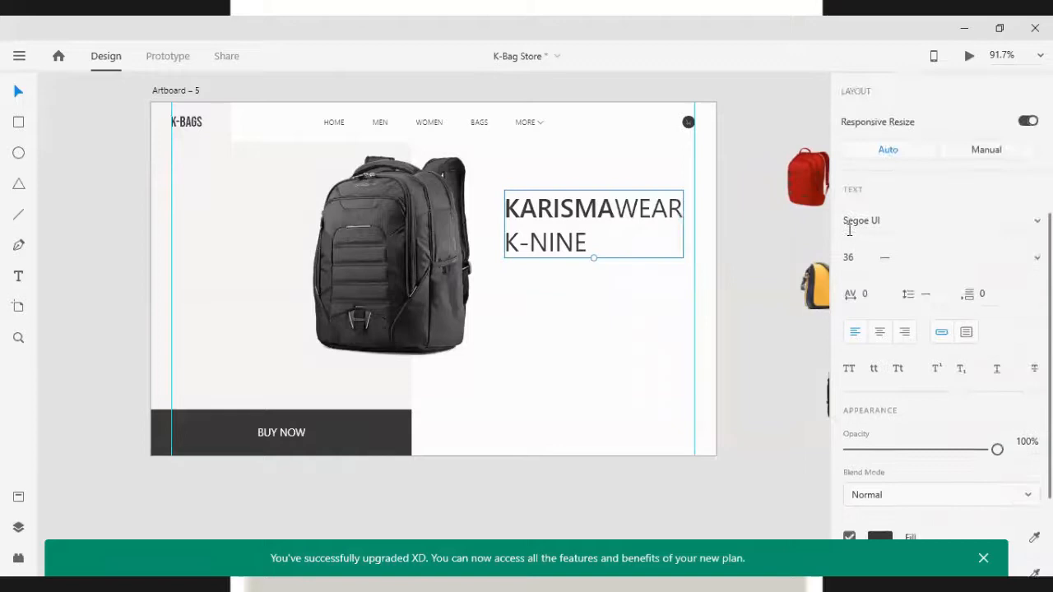
double_click(625, 210)
drag(614, 209, 683, 210)
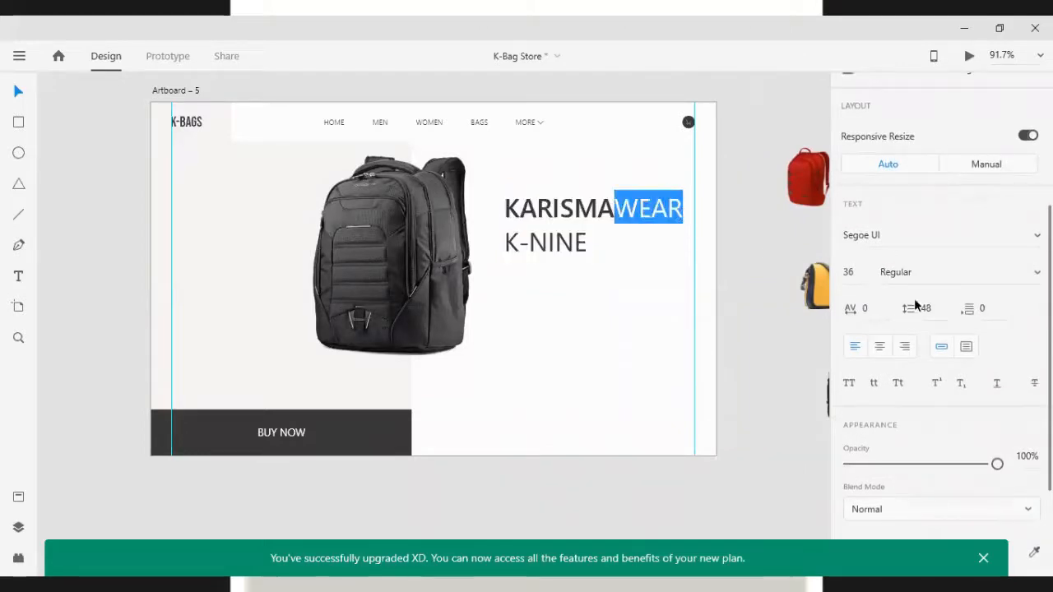
click(913, 273)
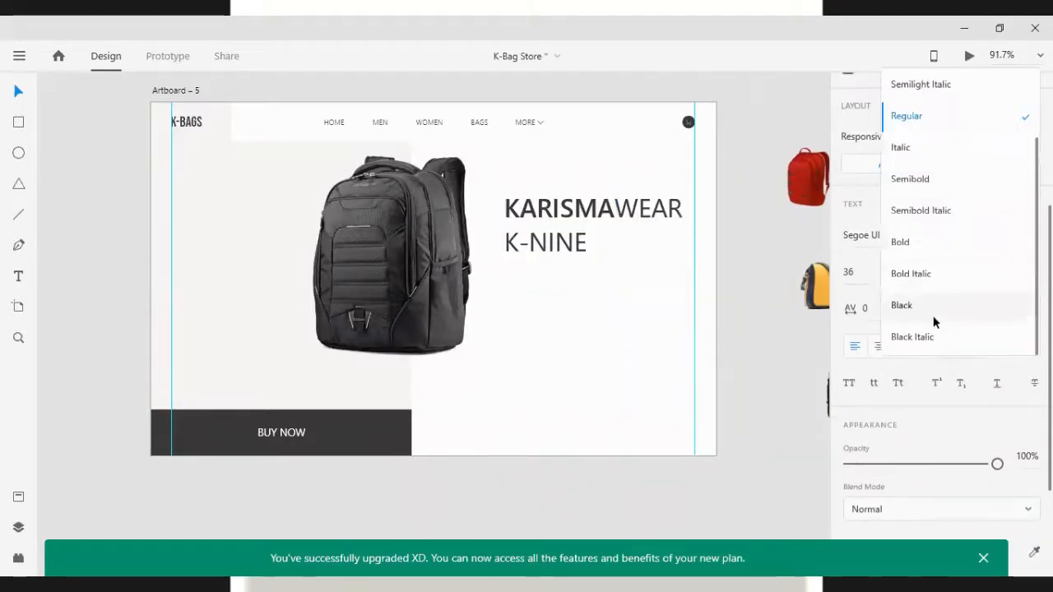
click(911, 151)
key(Escape)
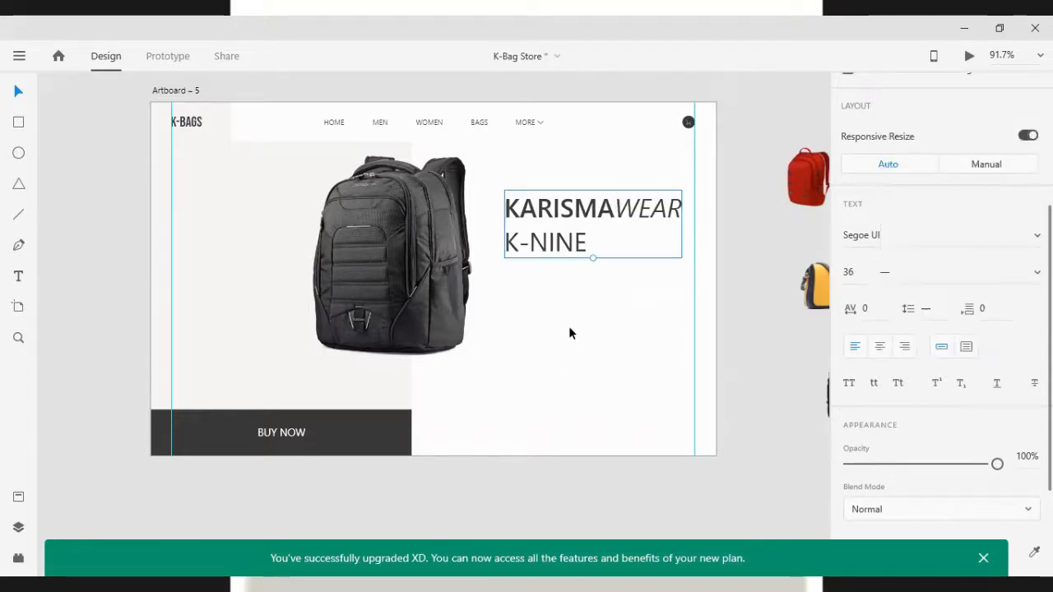
Set K-NINE to the Light weight and nudge the headline slightly up and left
double_click(547, 255)
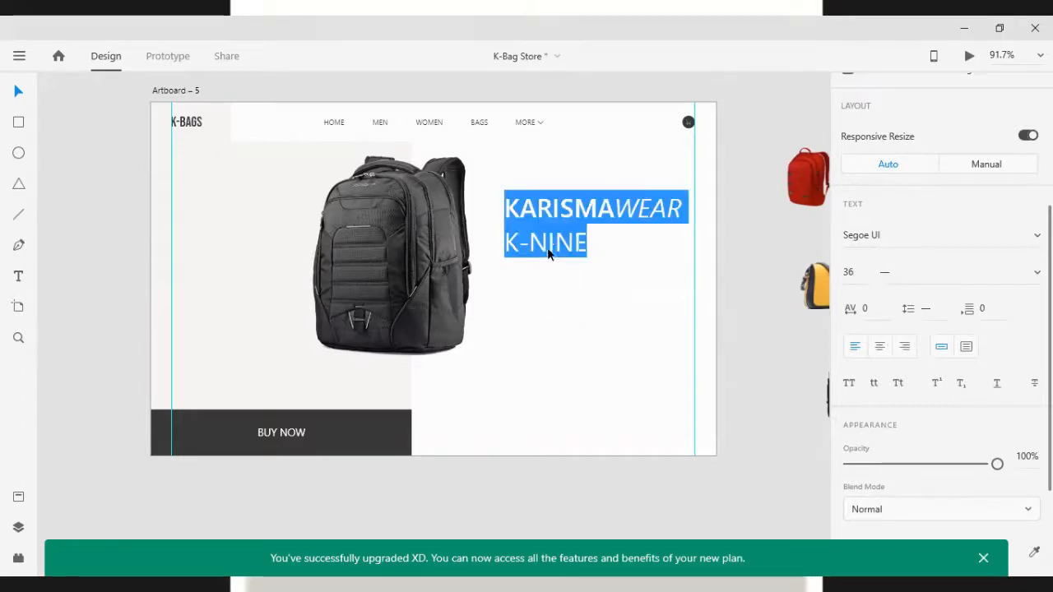
drag(586, 242, 504, 242)
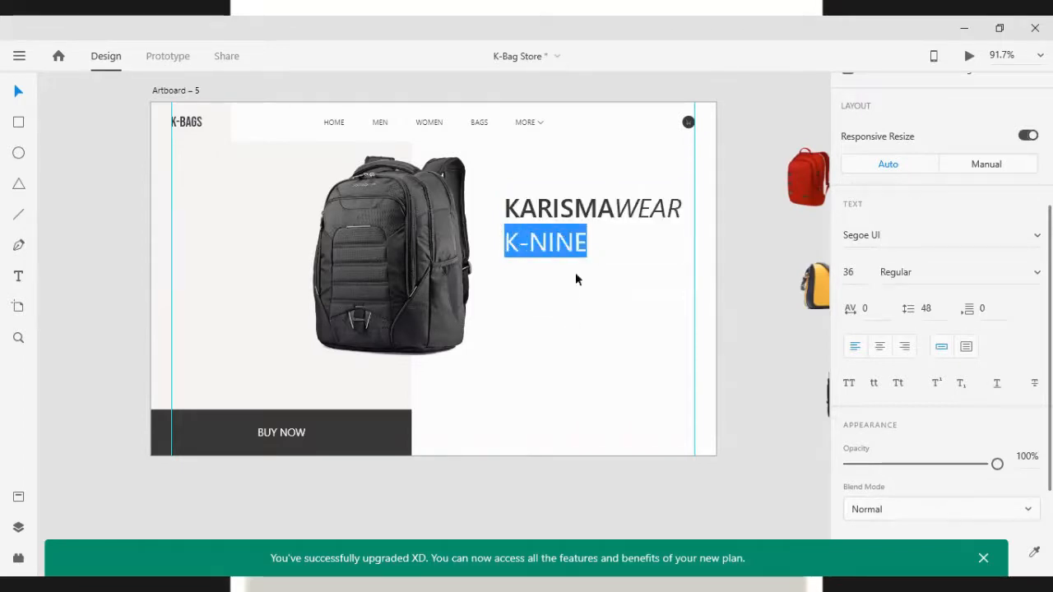
click(946, 271)
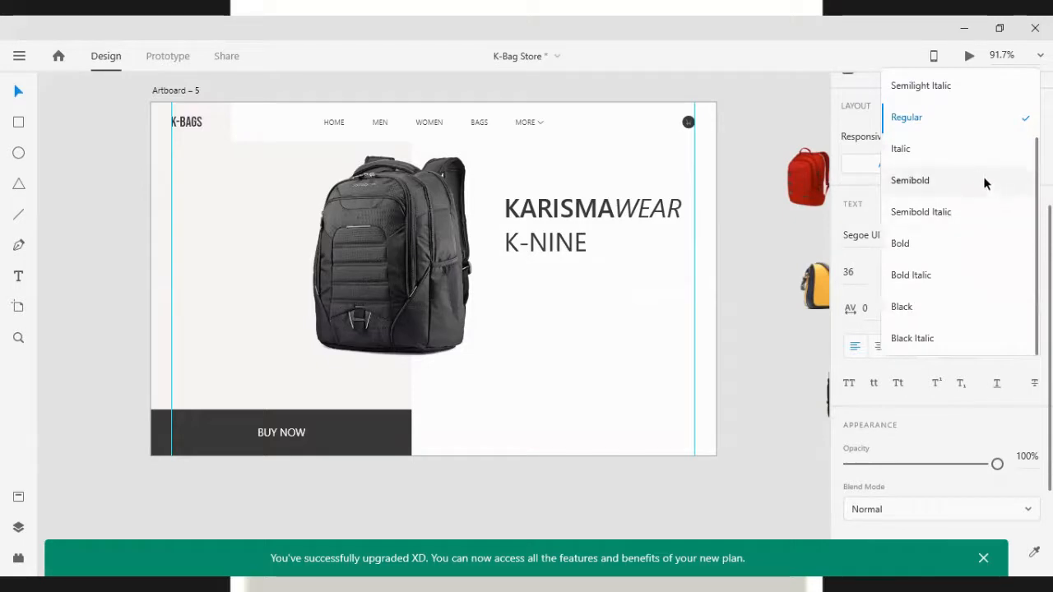
scroll(963, 188, up, 2)
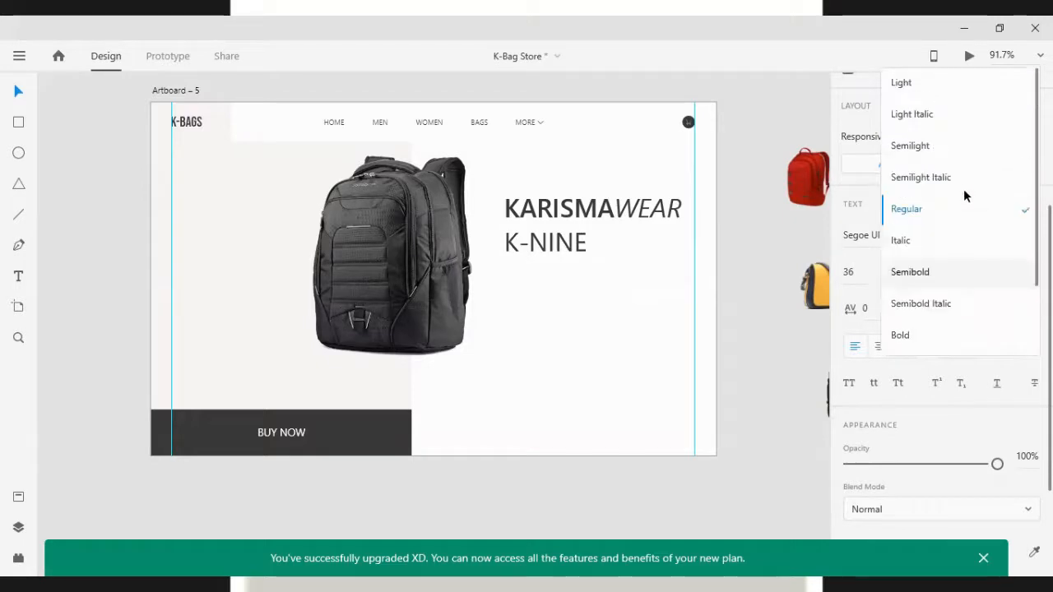
click(921, 84)
key(Escape)
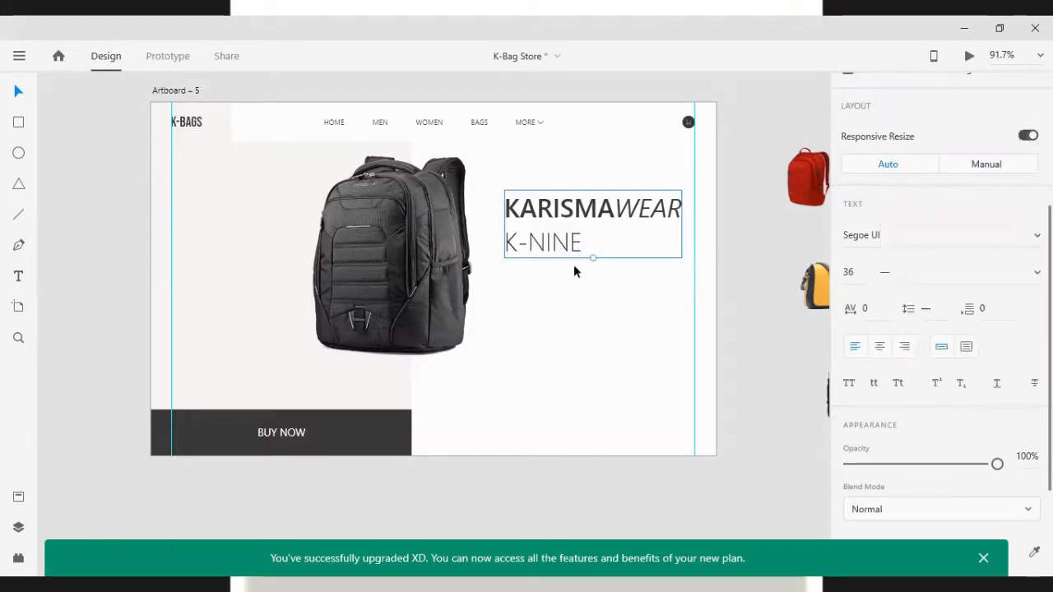
mouse_move(536, 235)
mouse_down()
mouse_move(520, 235)
mouse_move(528, 231)
mouse_up()
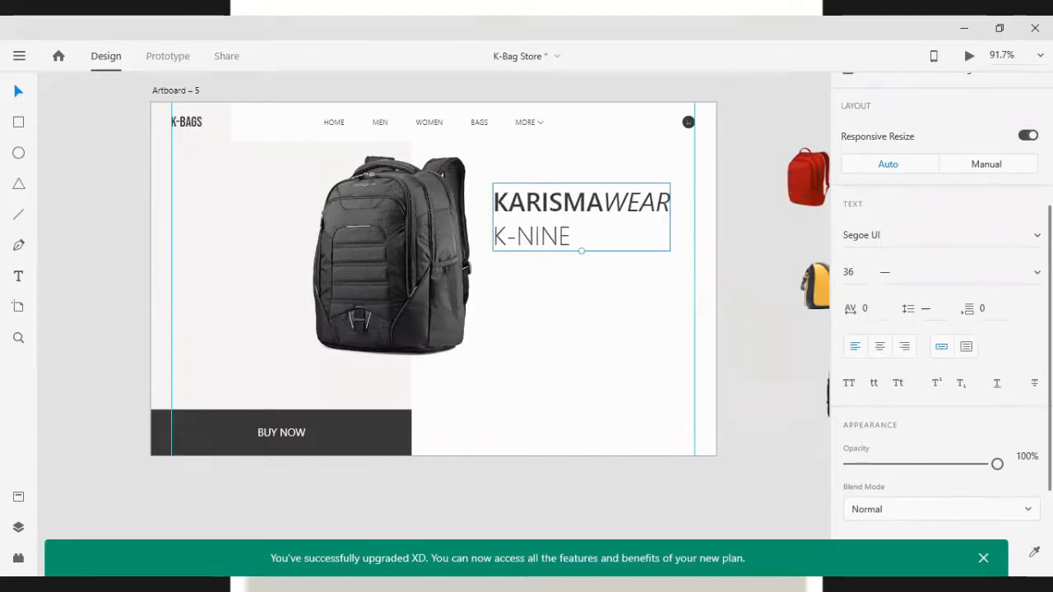
Scale the headline down to 31 pt and nudge it a few steps up and left
key(alt+Tab)
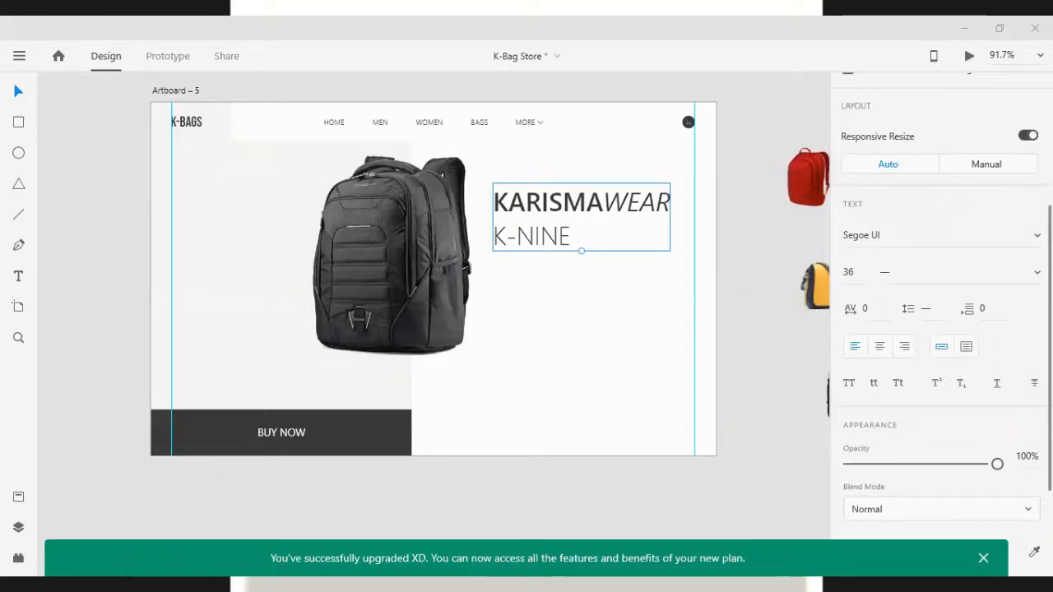
key(alt+Tab)
drag(576, 247, 570, 239)
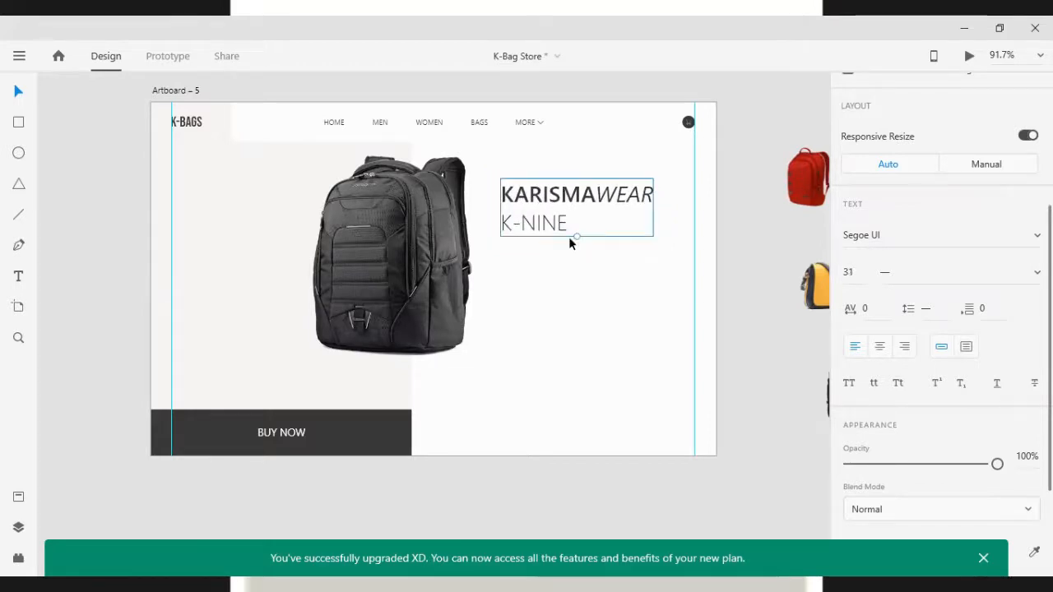
key(Up)
key(Up)
key(Up)
key(Up)
key(Up)
key(Up)
key(Up)
key(Left)
key(Left)
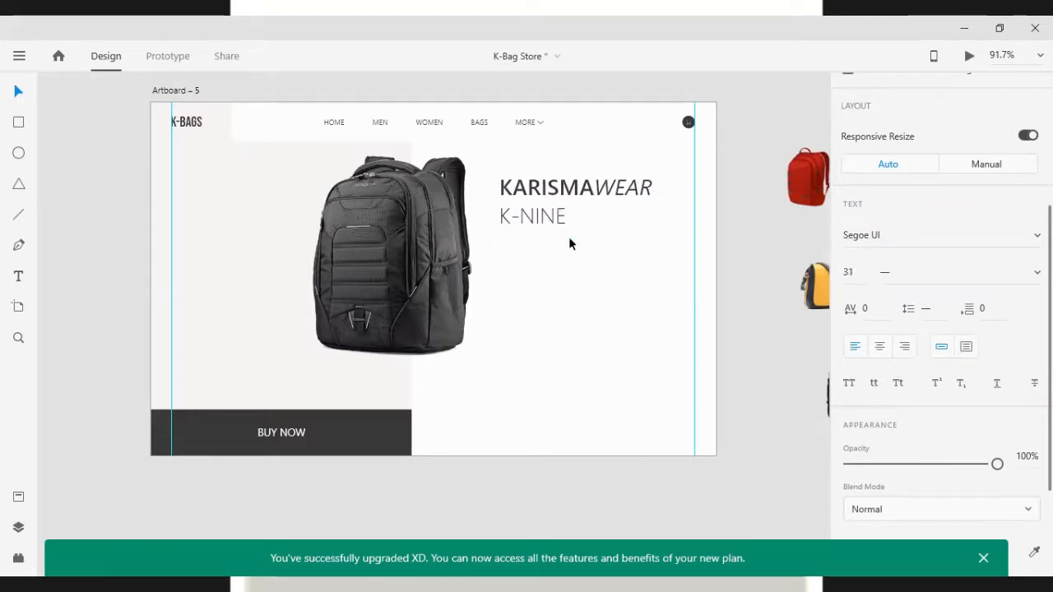
click(599, 361)
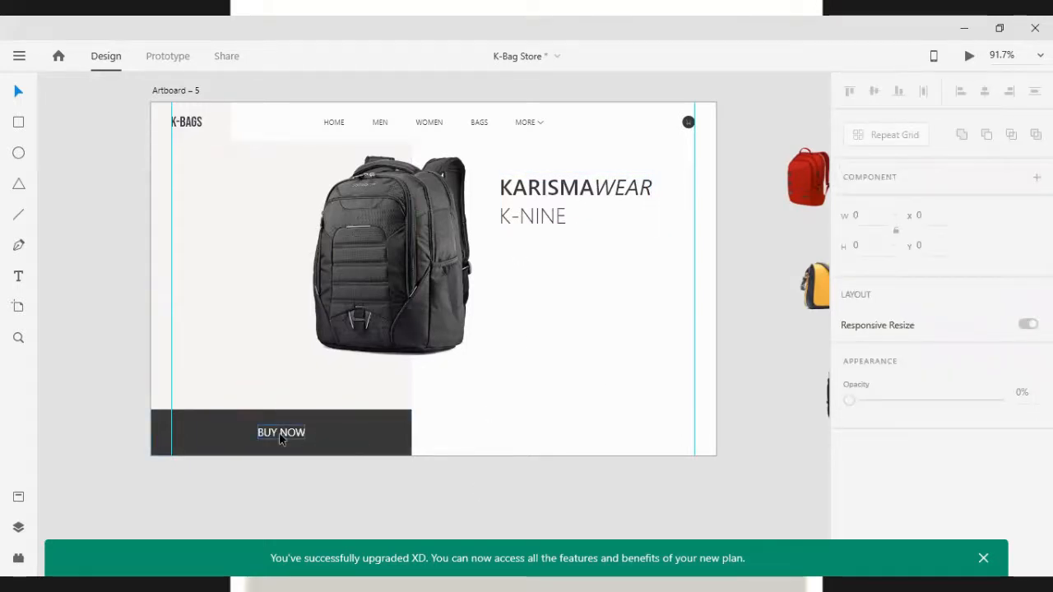
Copy the BUY NOW label from the dark bar into the white area below the headline
drag(280, 434, 544, 330)
scroll(975, 498, down, 10)
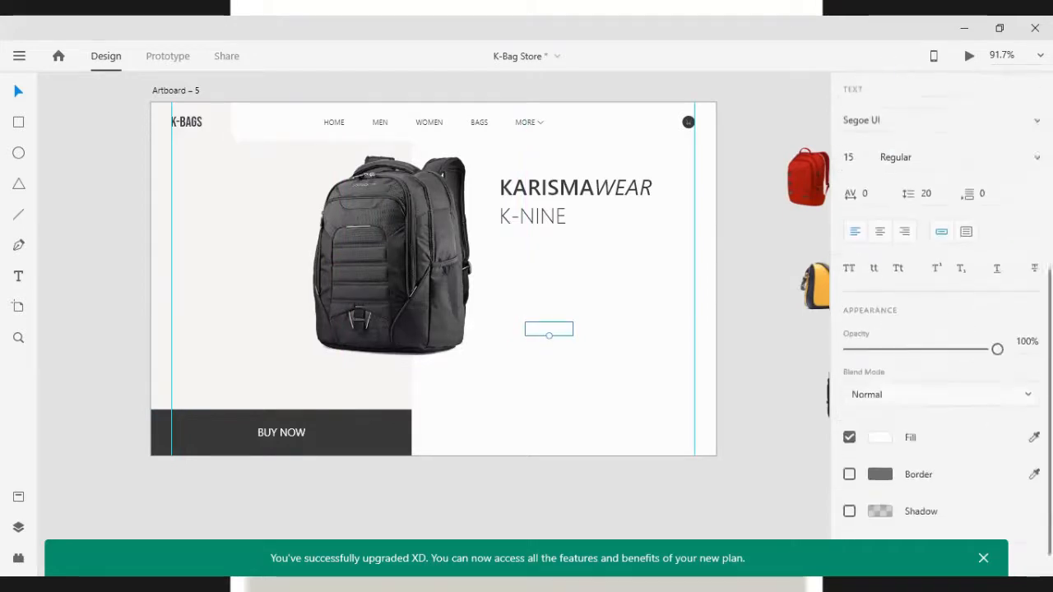
click(1033, 401)
click(385, 439)
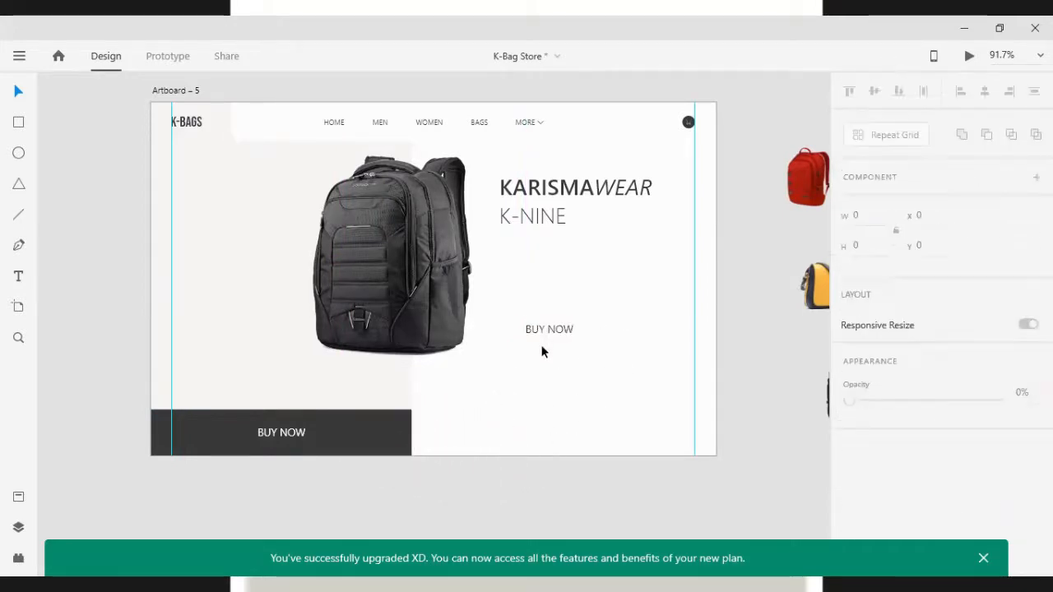
drag(544, 326, 538, 281)
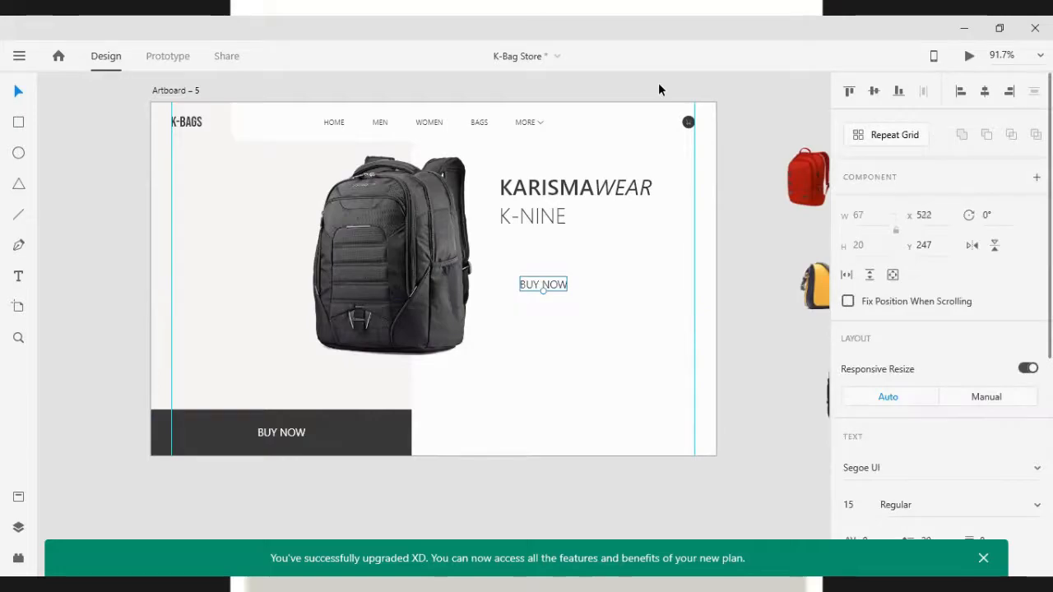
Replace the copied label's text with THE PERFECT BAG FOR YOUR ALL and YEAR TRAVEL on a second line
double_click(533, 283)
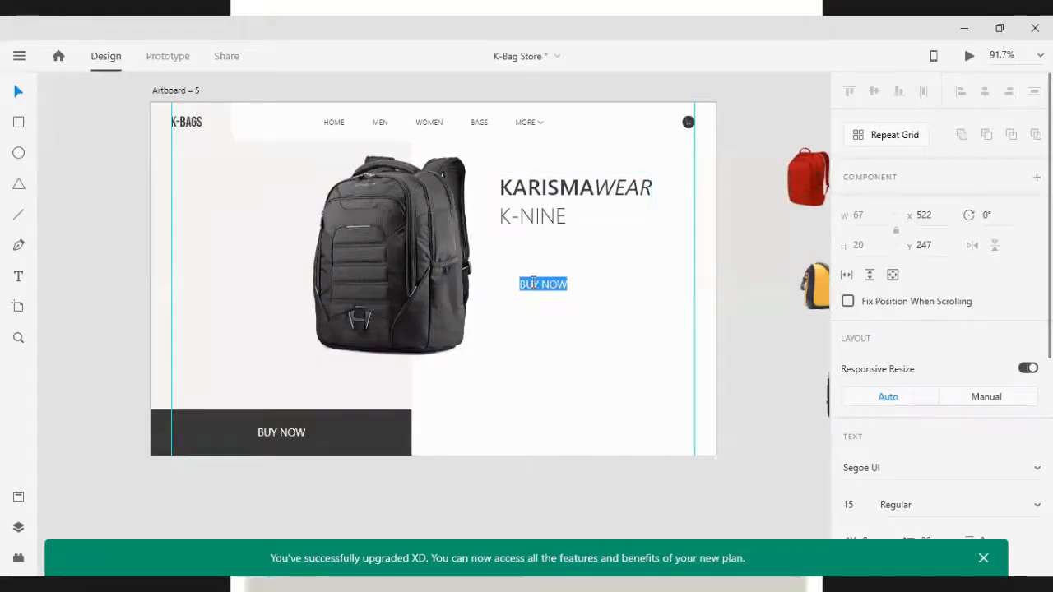
text(THE )
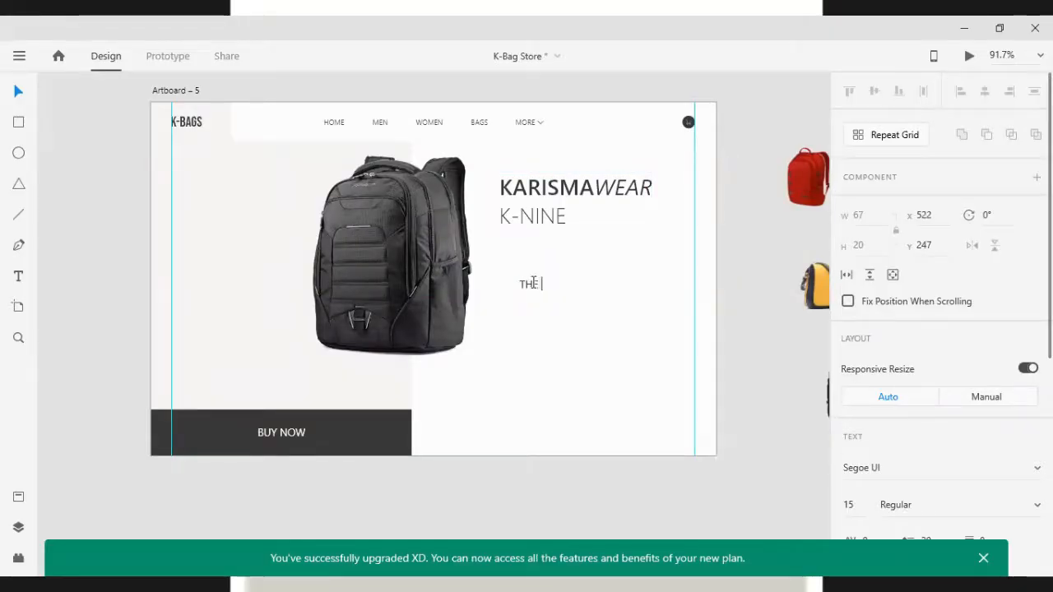
text(PERFECT)
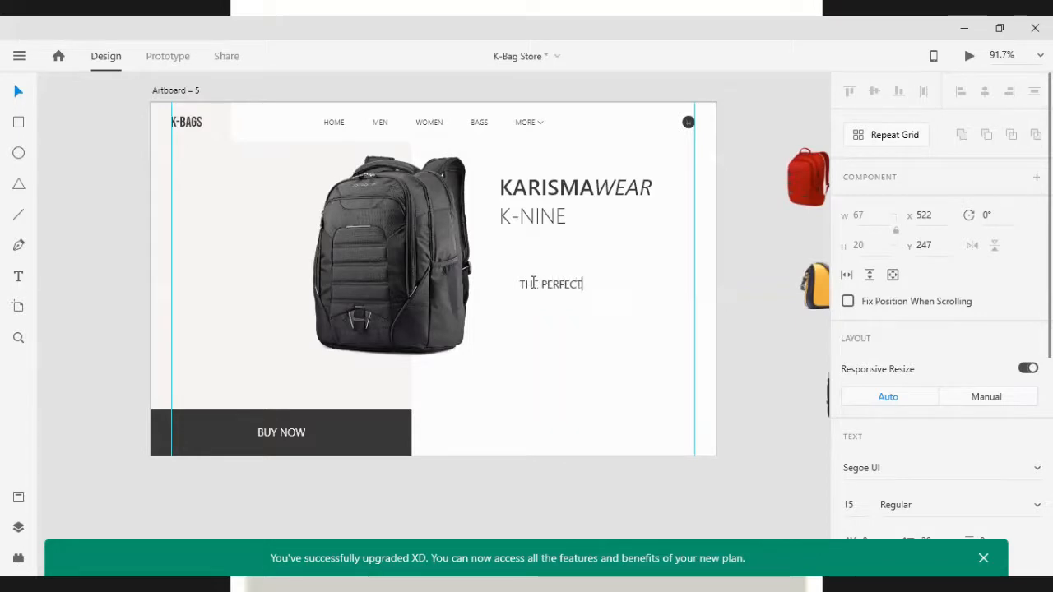
text( BAG)
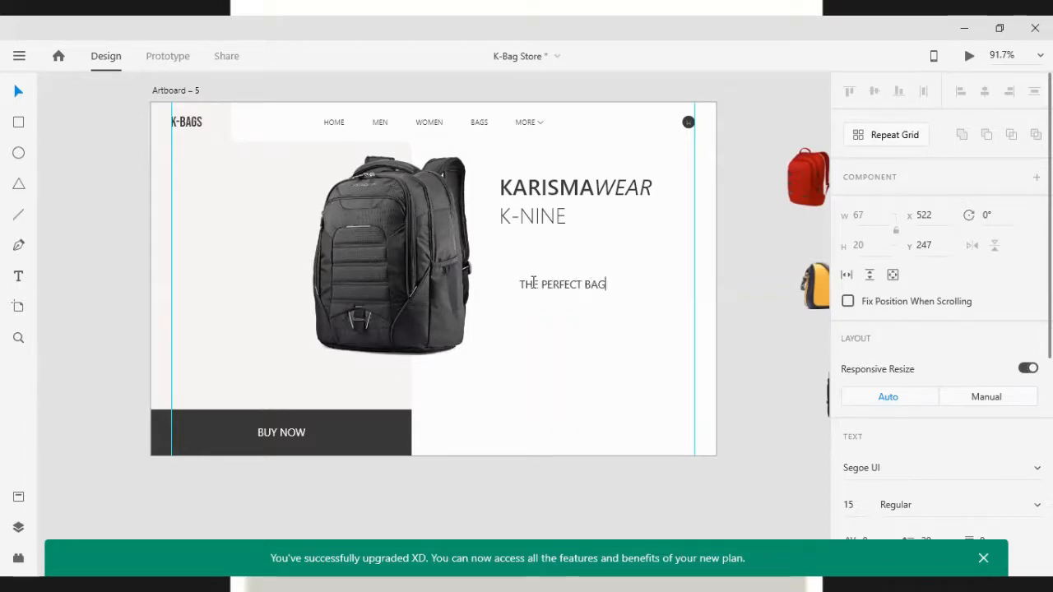
text( FOR YOUR ALL)
key(Return)
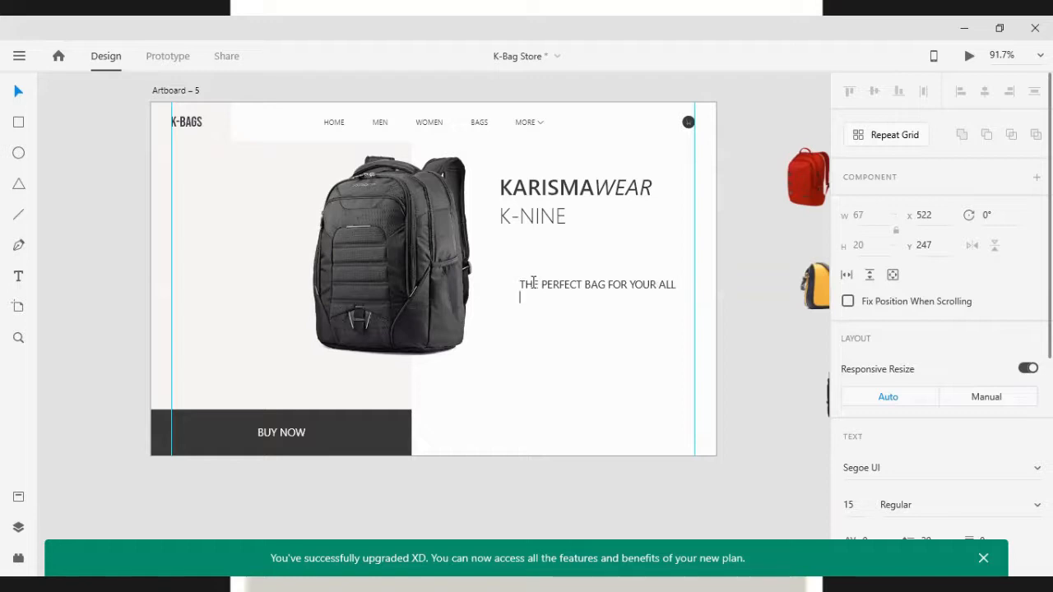
text(YEAR)
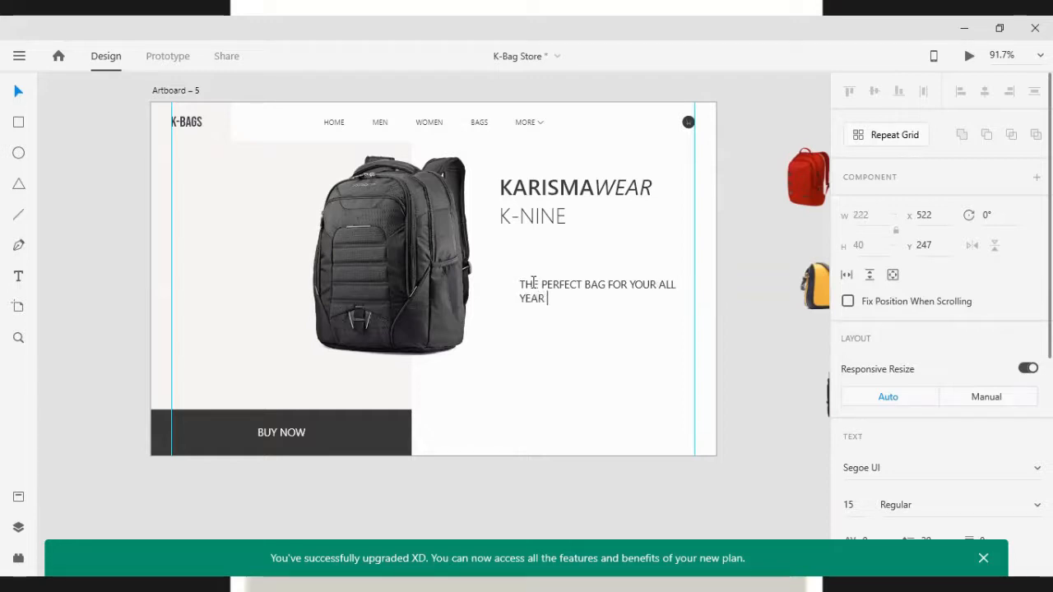
text( TRAVE)
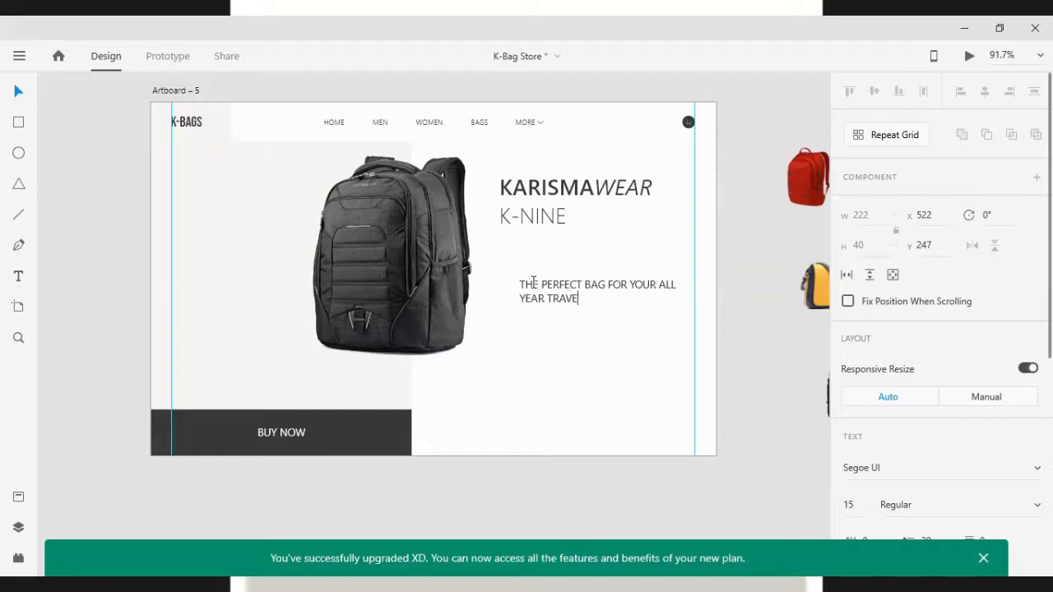
text(L)
key(Escape)
Move the tagline up beneath the K-NINE line
drag(545, 302, 520, 258)
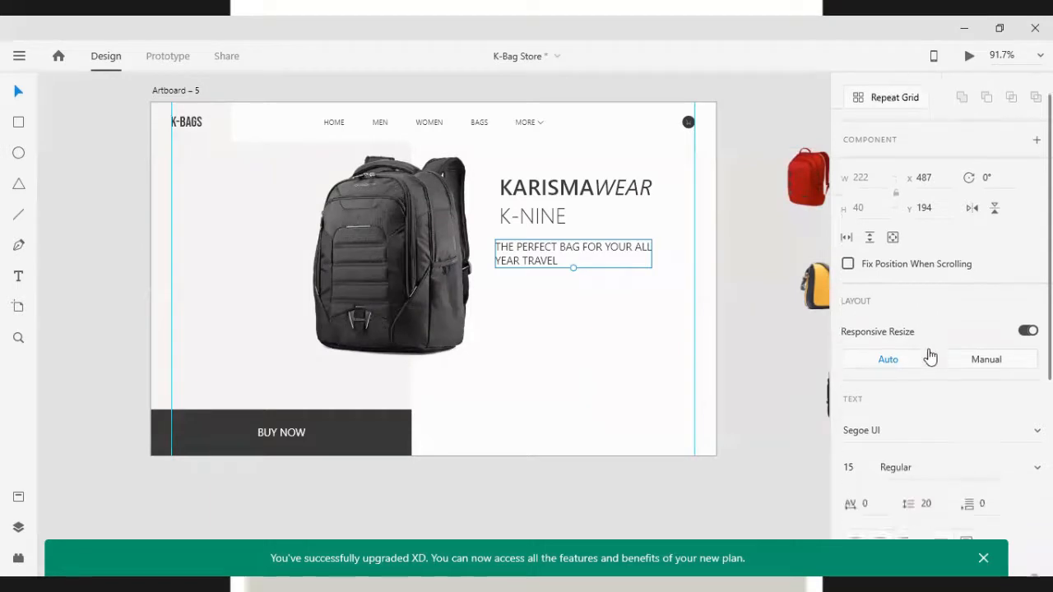
scroll(929, 350, down, 3)
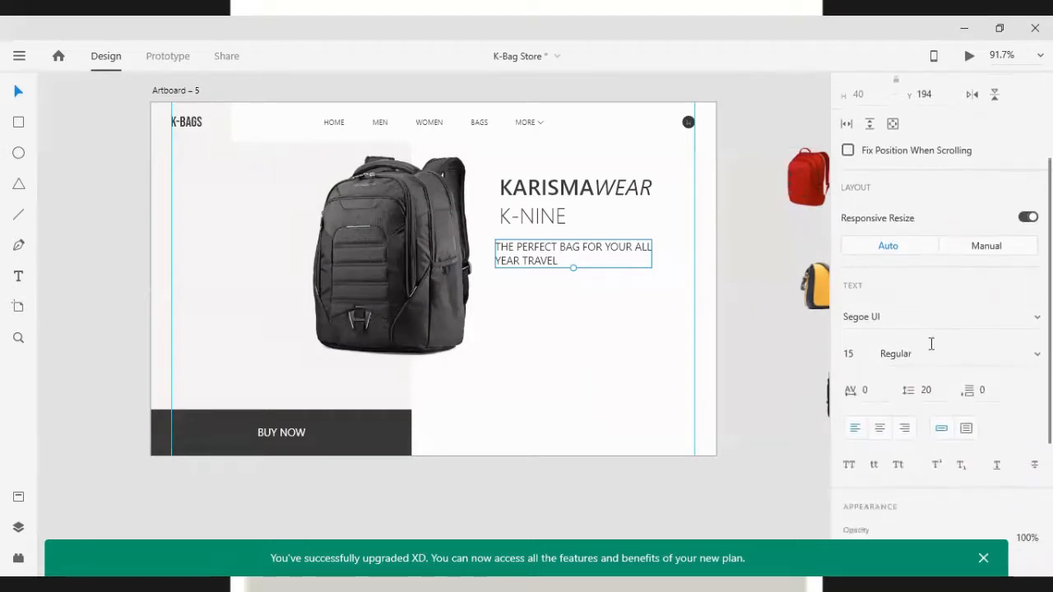
click(897, 468)
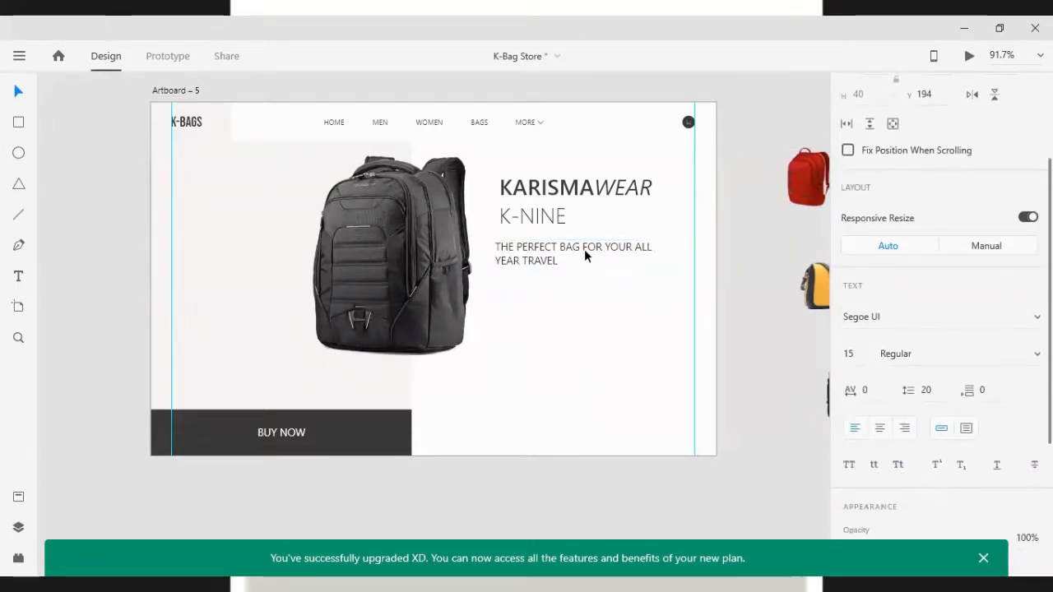
click(584, 255)
click(898, 468)
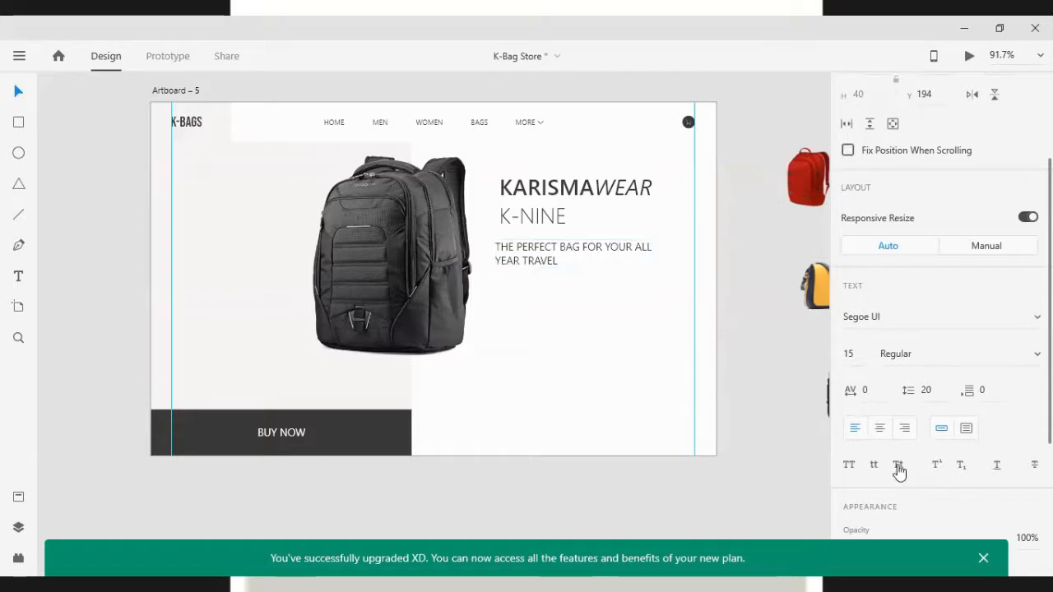
Select all the tagline text and convert it to lowercase
drag(577, 267, 488, 246)
click(531, 294)
double_click(524, 264)
click(525, 264)
double_click(525, 265)
scroll(916, 465, down, 4)
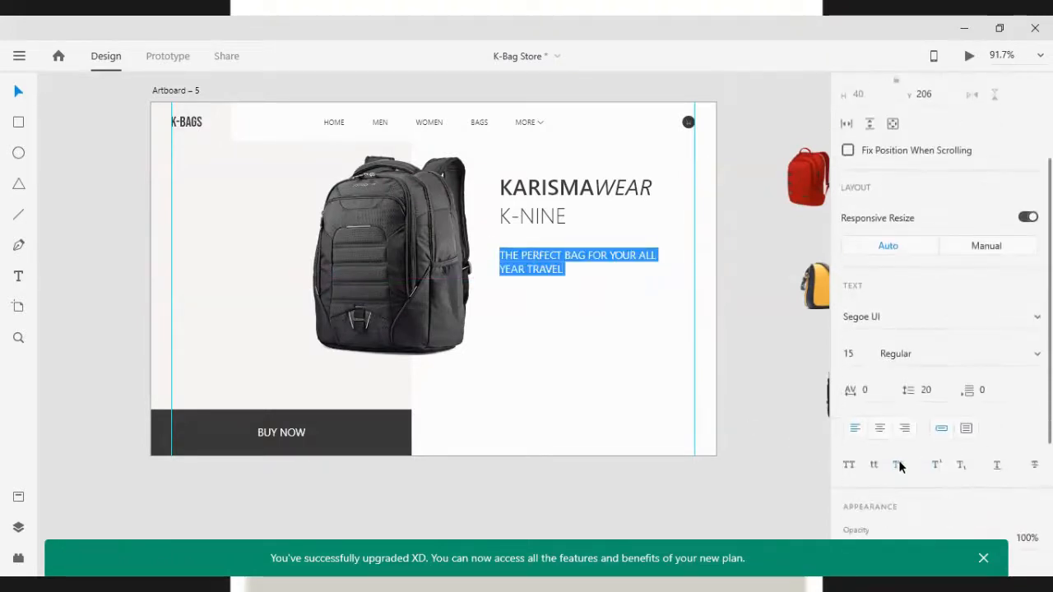
click(875, 465)
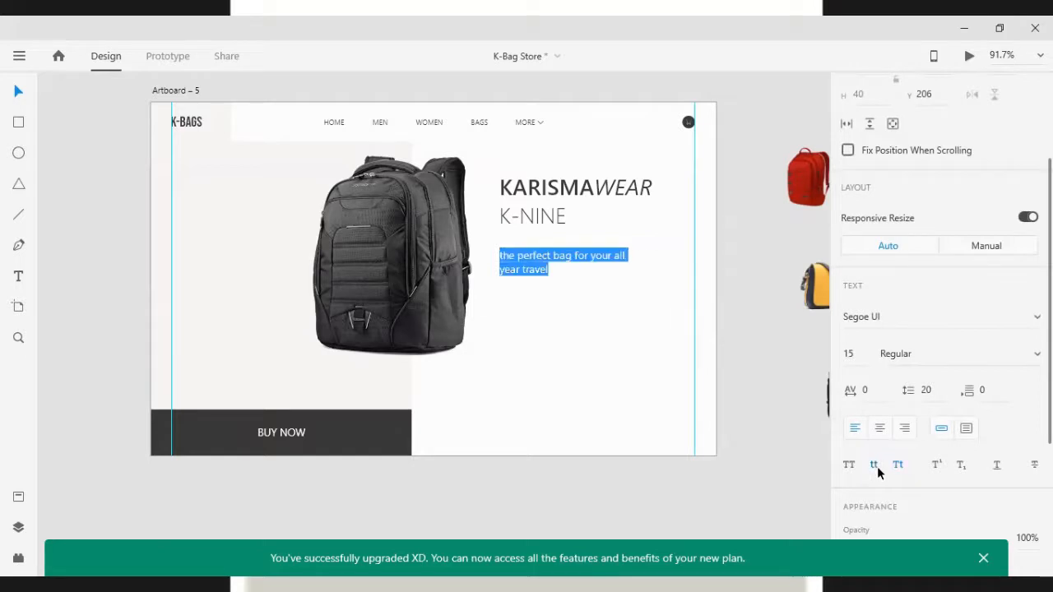
click(897, 466)
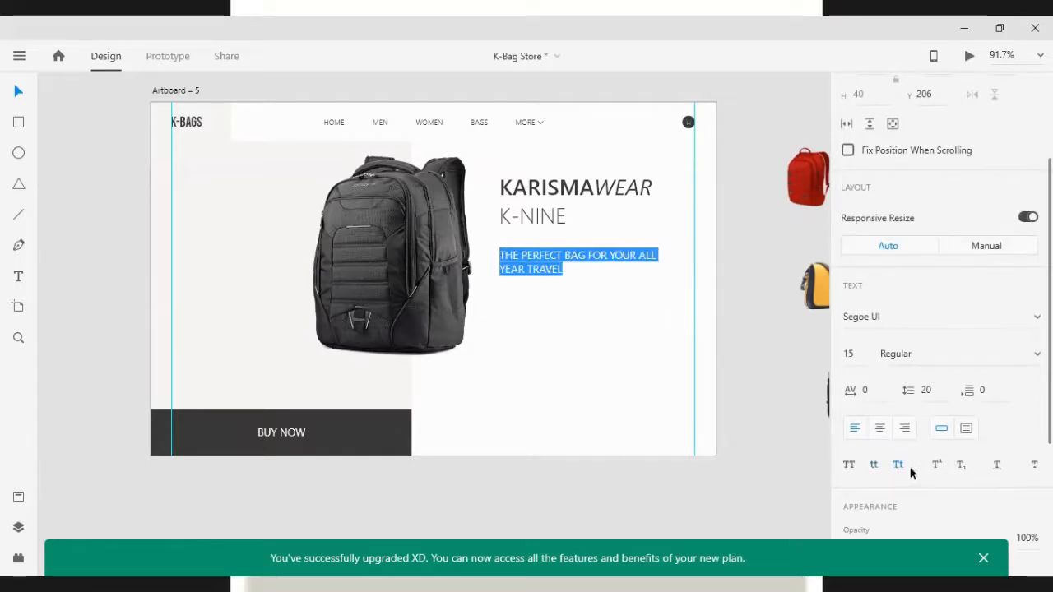
key(Escape)
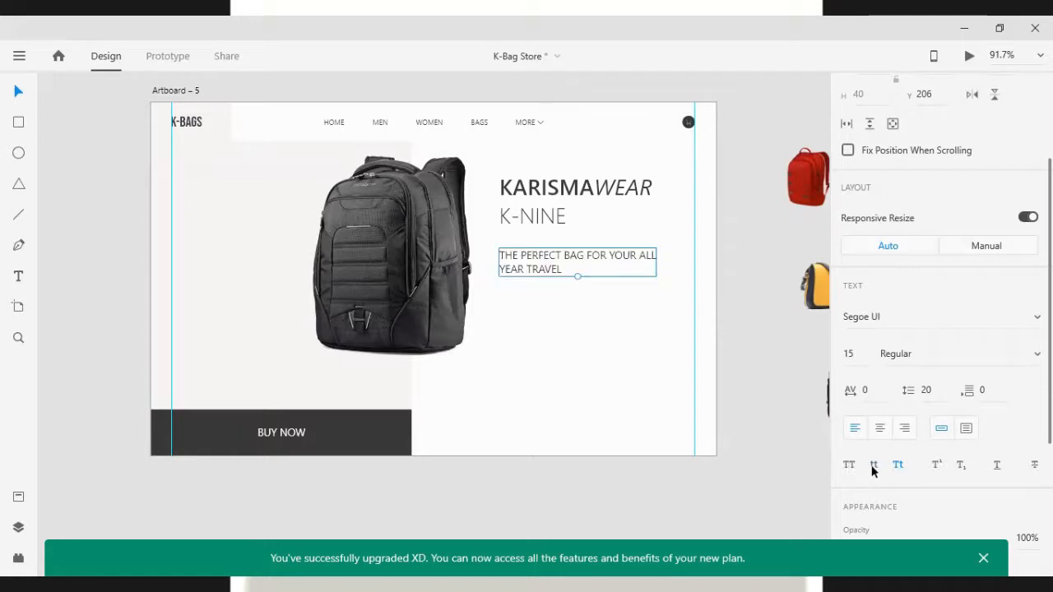
click(875, 464)
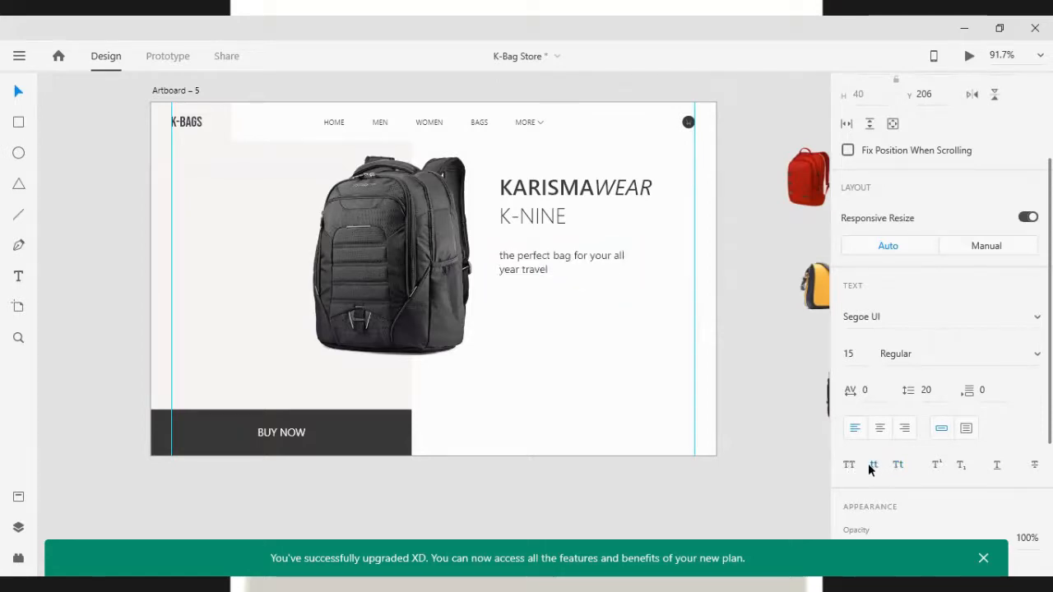
click(512, 314)
Capitalize the tagline's first letter so it begins with The
drag(524, 265, 538, 269)
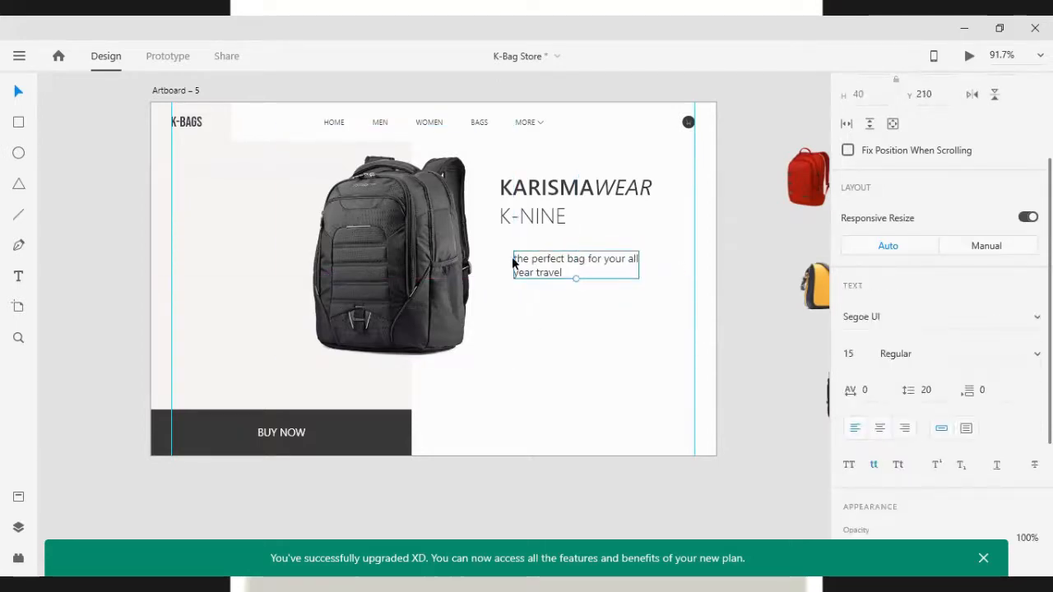
double_click(513, 261)
click(518, 261)
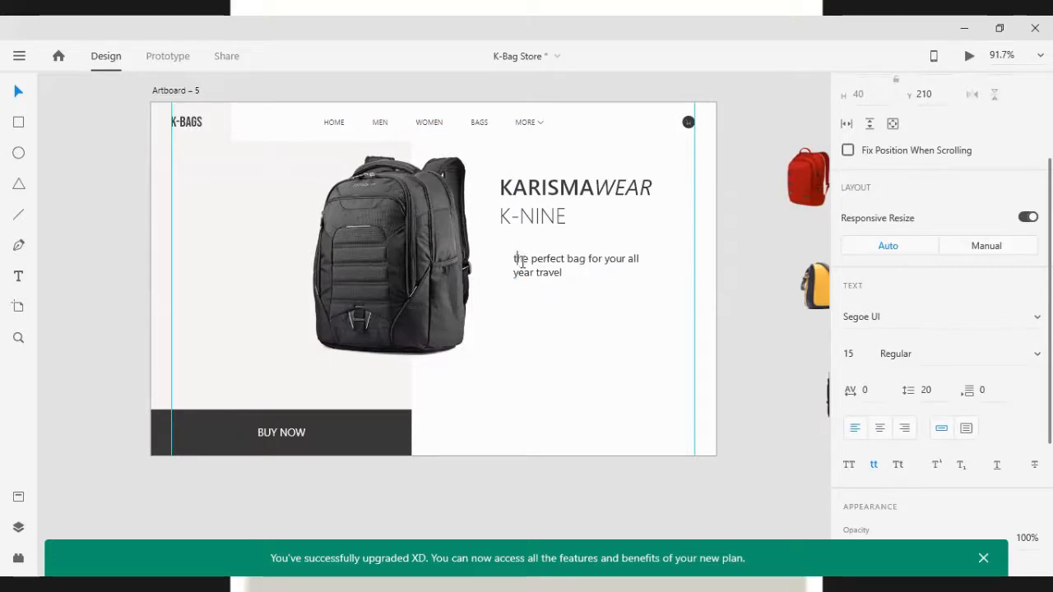
key(BackSpace)
text(t)
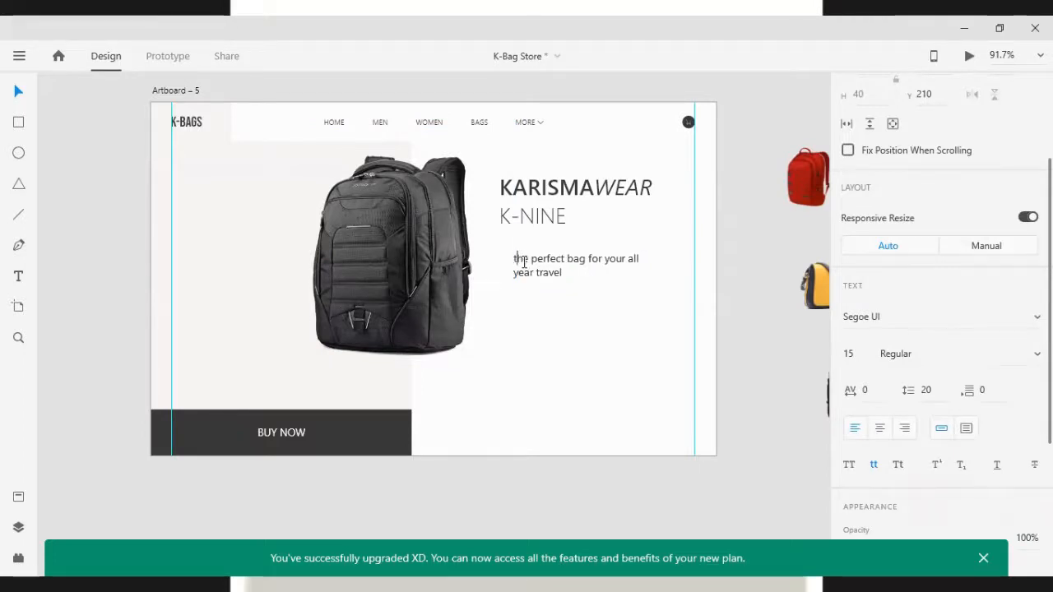
key(BackSpace)
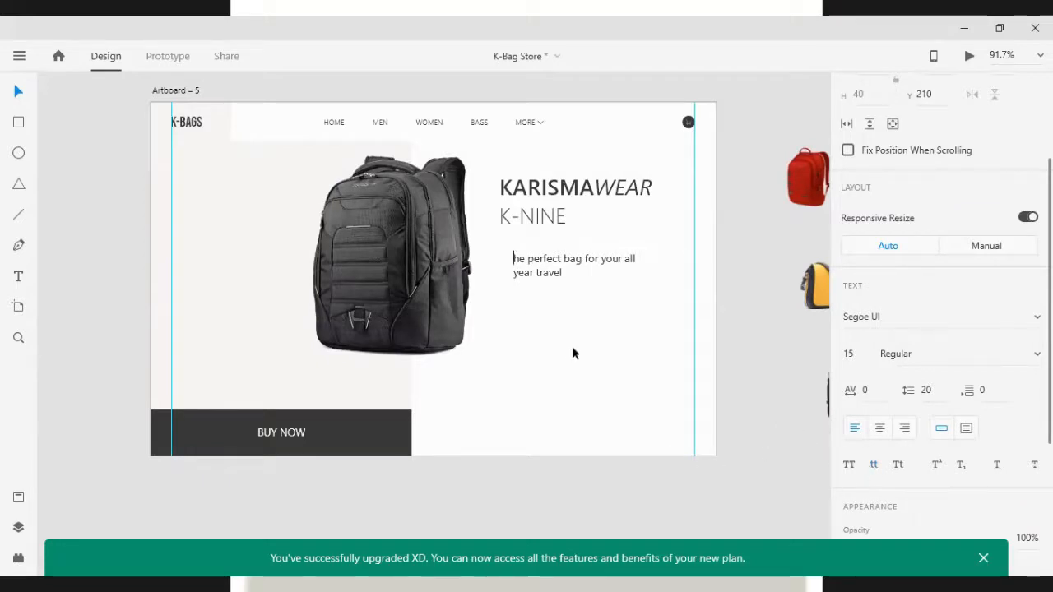
text(T)
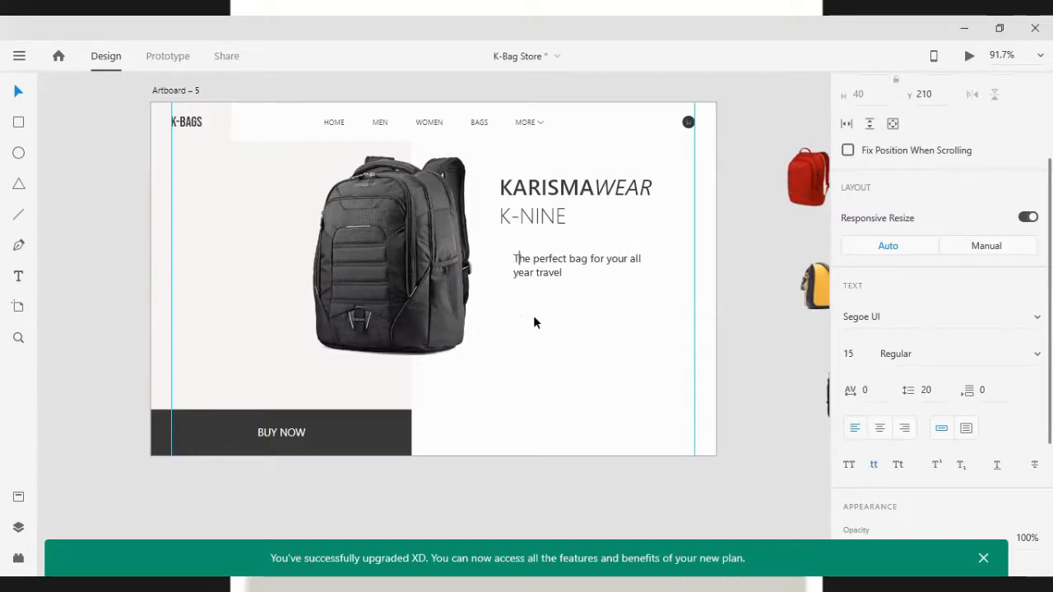
key(Escape)
Scale the tagline down to 13 pt and place it directly under K-NINE
drag(533, 273, 519, 254)
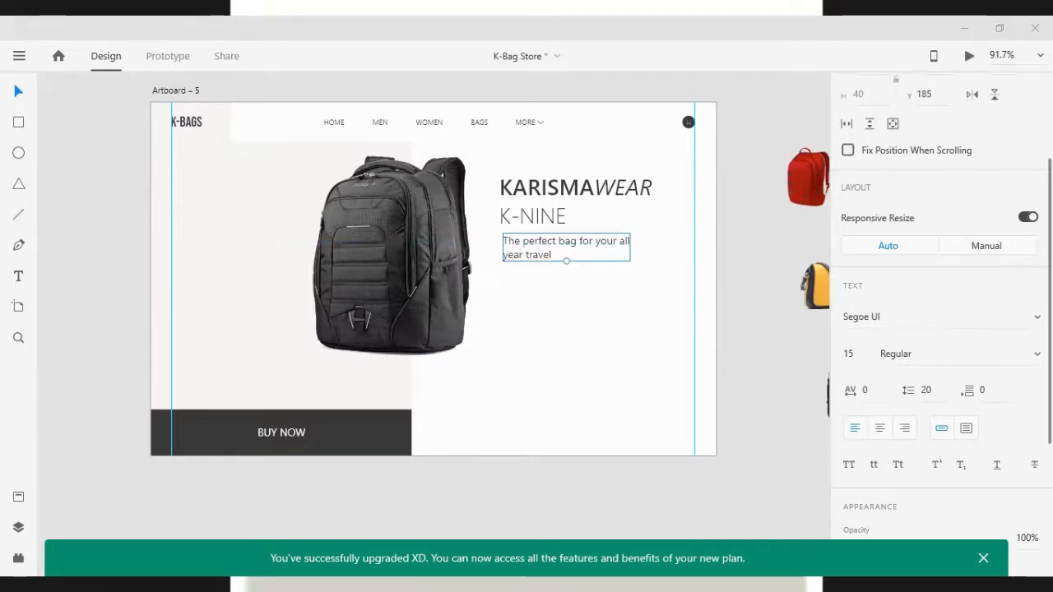
drag(565, 260, 564, 255)
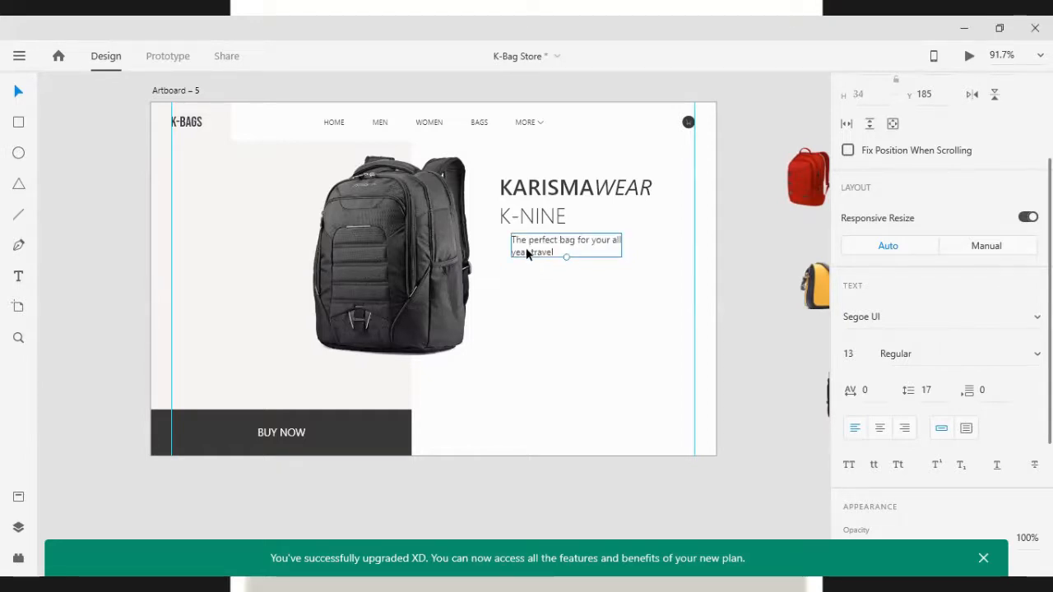
drag(529, 245, 518, 242)
click(564, 342)
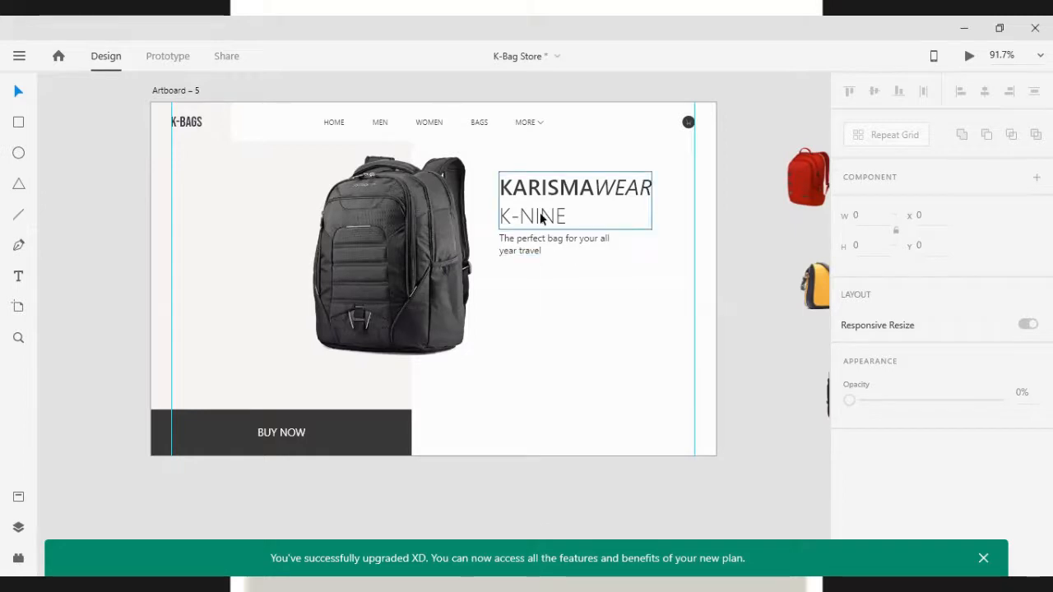
Duplicate the BUY NOW label and place the copy beneath the tagline
drag(282, 433, 551, 326)
scroll(940, 458, down, 3)
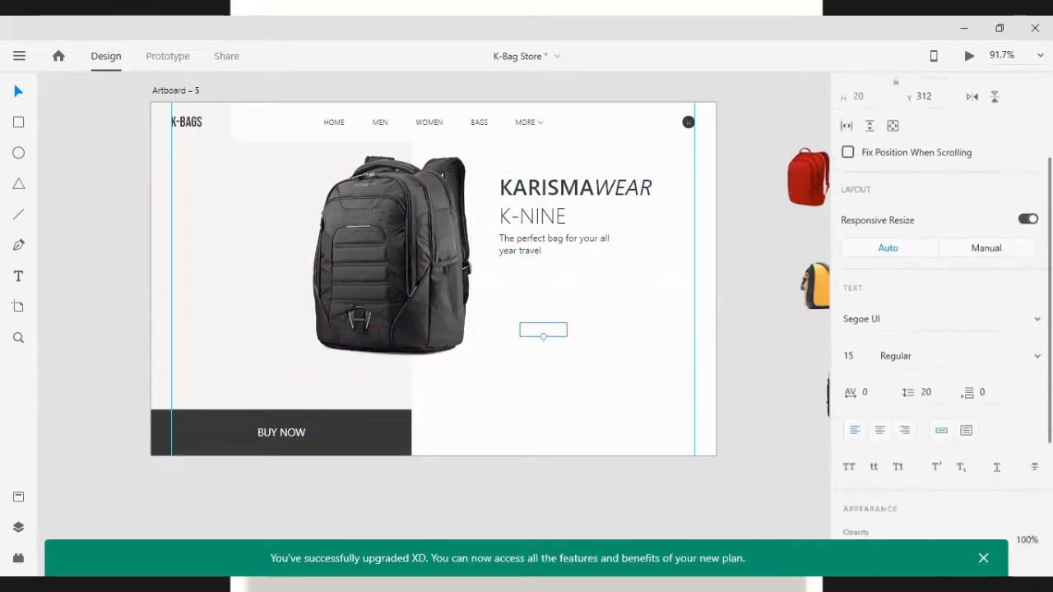
scroll(940, 329, down, 2)
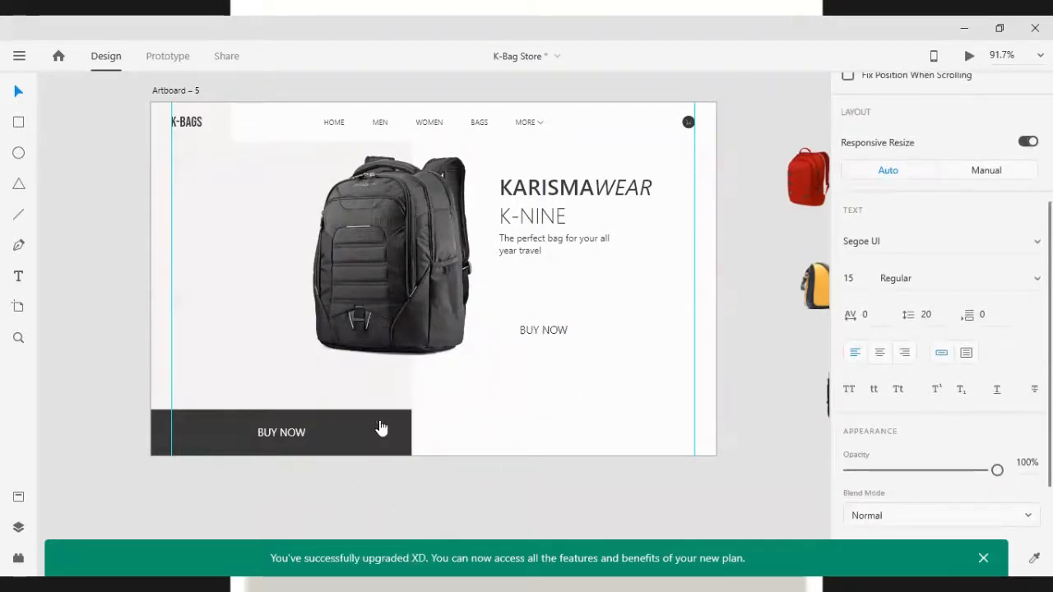
drag(532, 331, 514, 317)
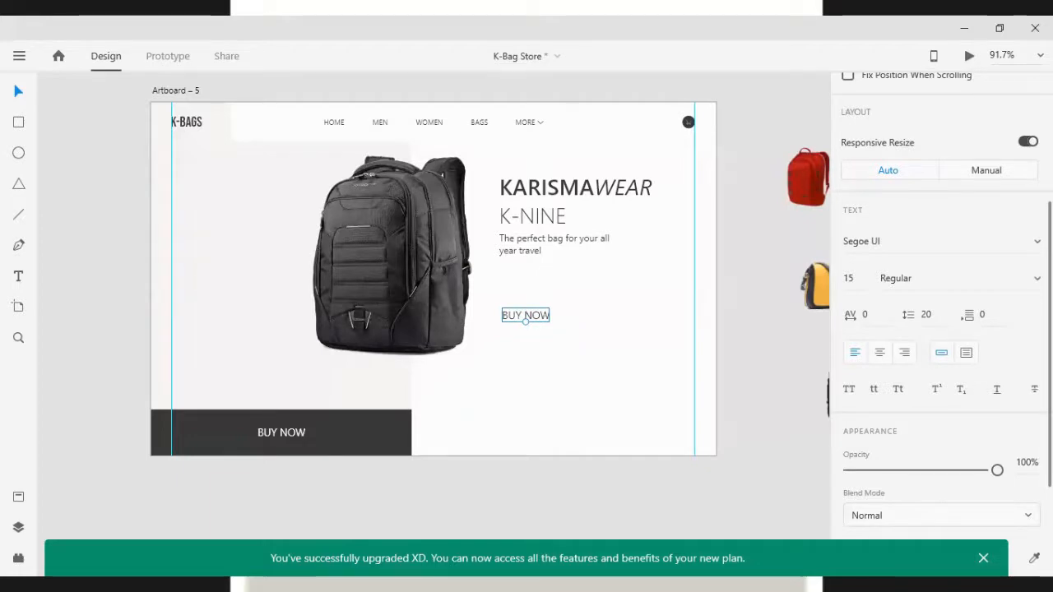
Replace the copied label's text with the price £45.99
double_click(526, 315)
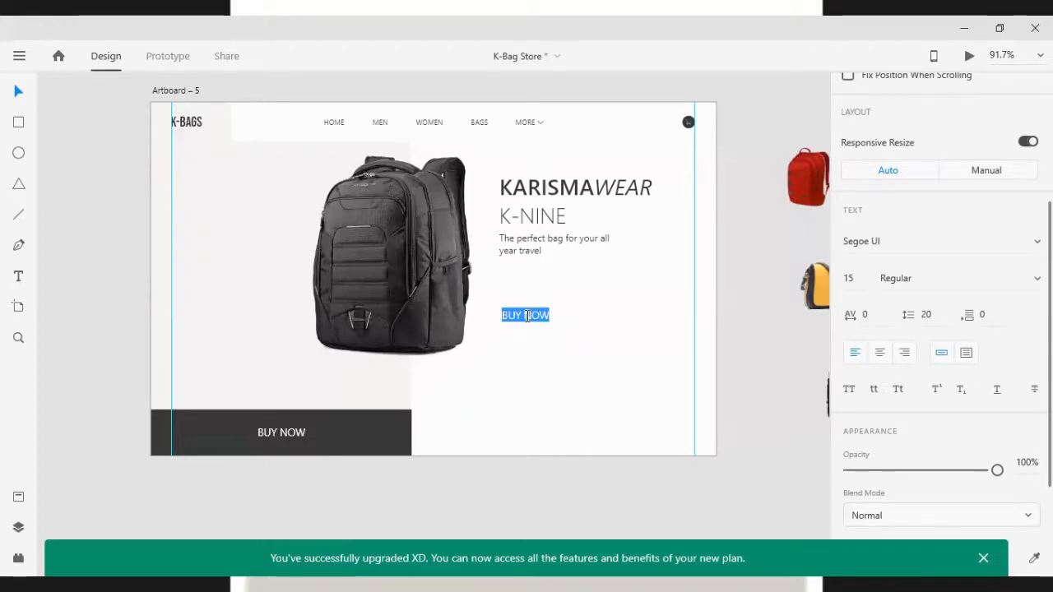
text(£)
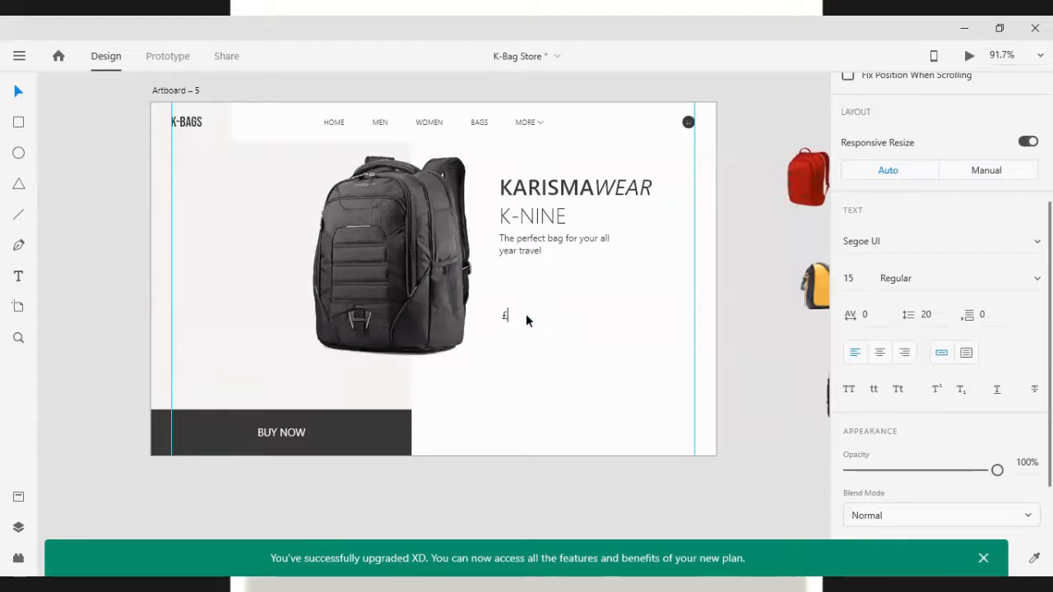
text(45.99)
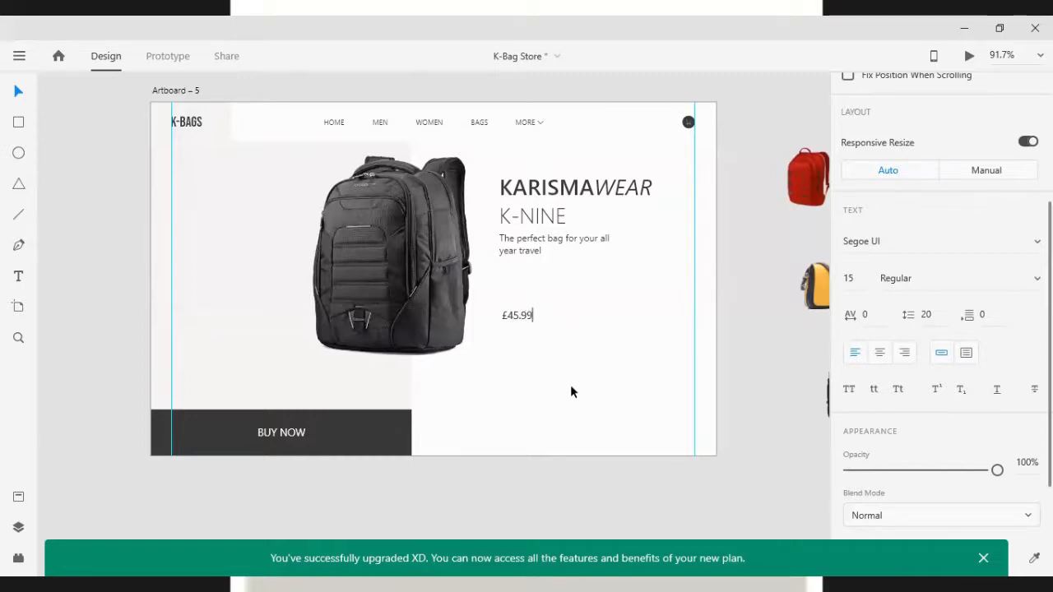
key(Escape)
Enlarge the price text to 33 pt just below the tagline
drag(516, 316, 531, 287)
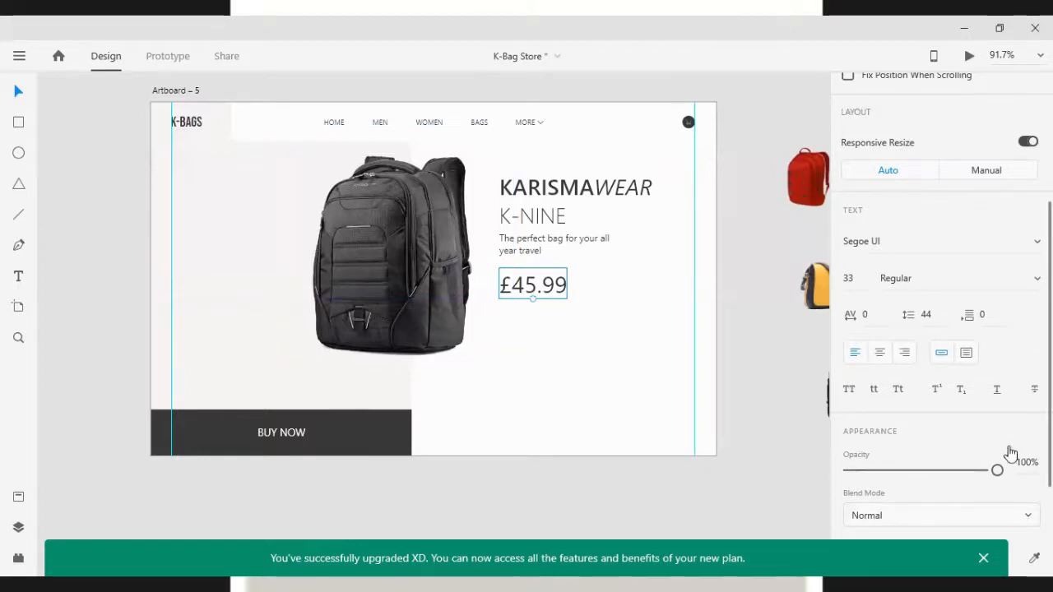
scroll(1010, 395, down, 3)
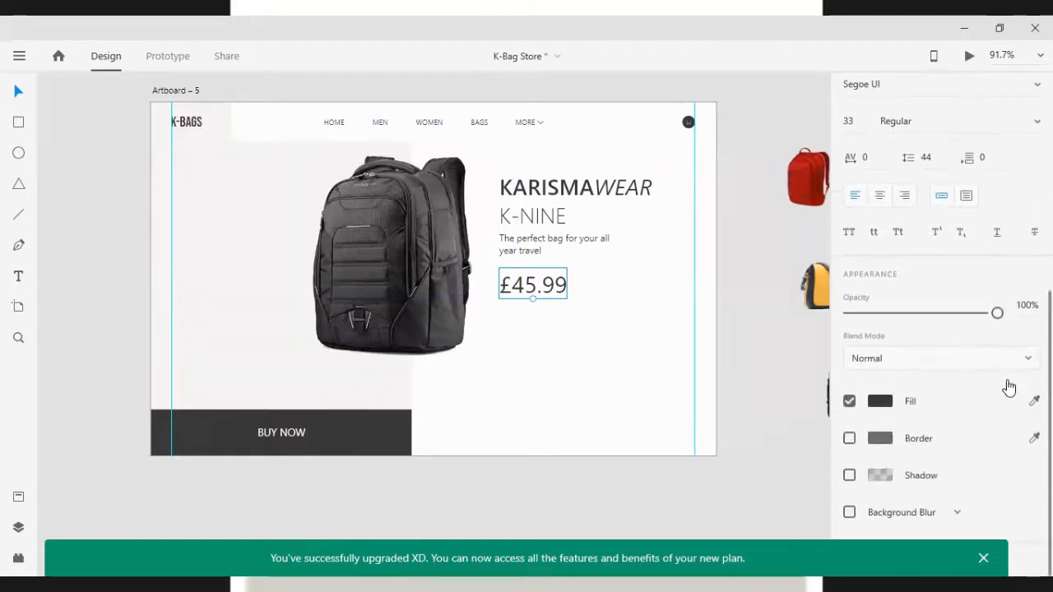
scroll(1010, 346, up, 5)
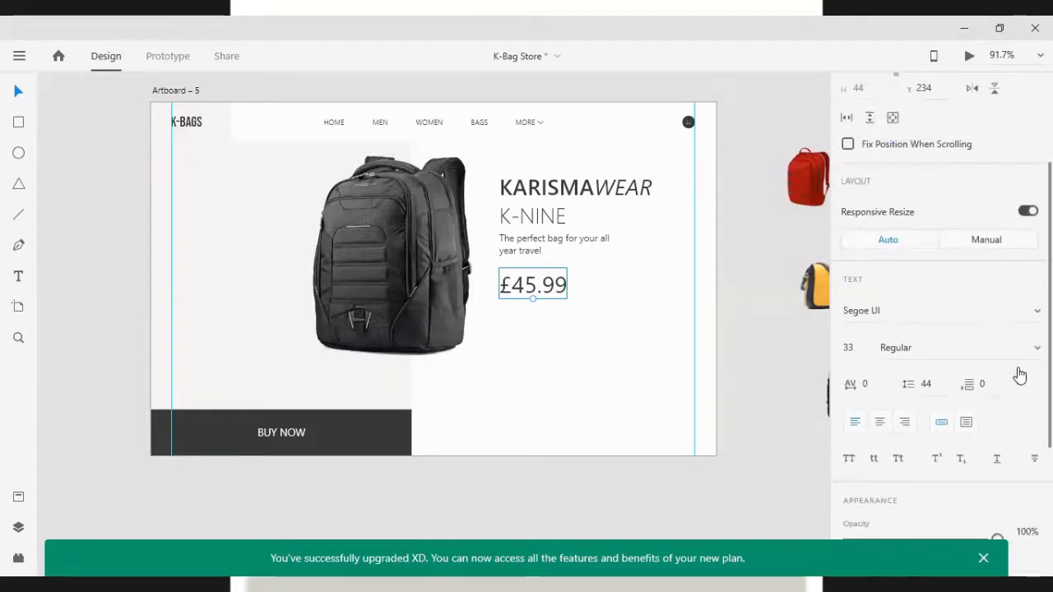
Set the price text's weight to Semibold and move it up under the tagline
click(1027, 348)
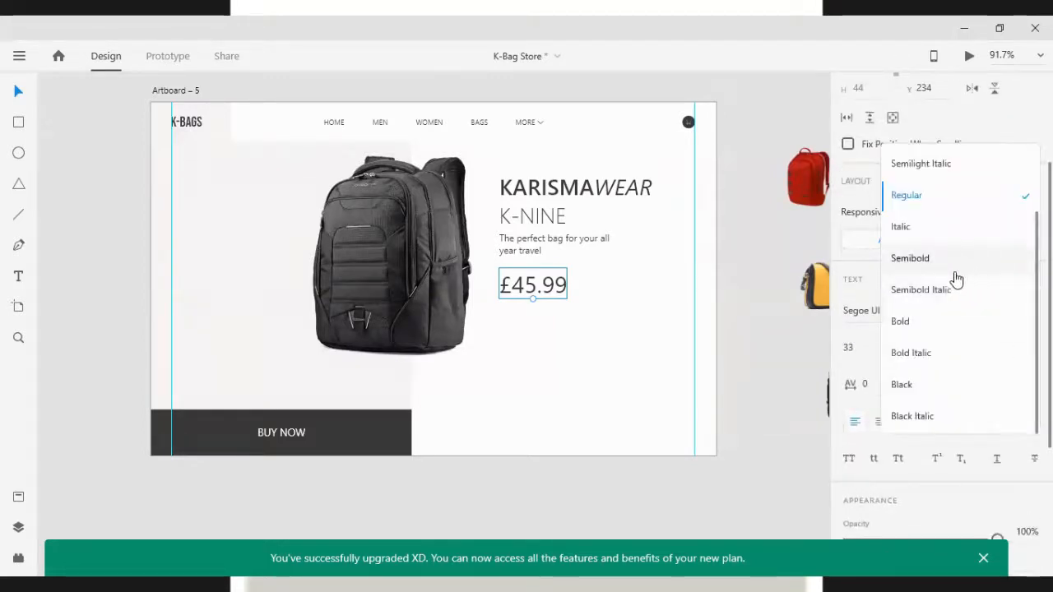
click(952, 281)
click(525, 315)
drag(526, 289, 517, 281)
Reduce the price text's font size to 30
click(856, 504)
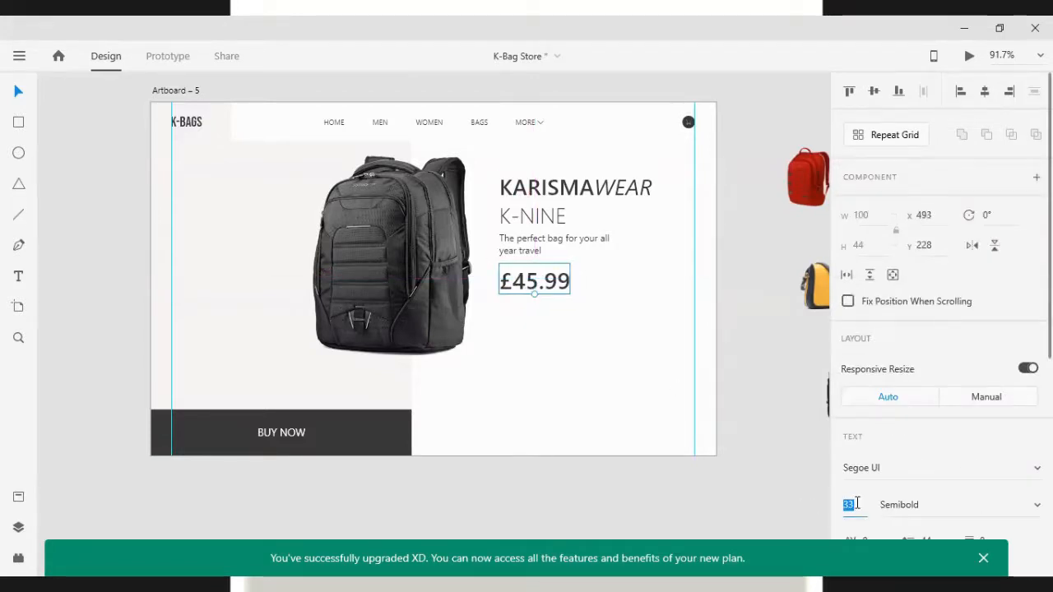
key(Down)
key(Down)
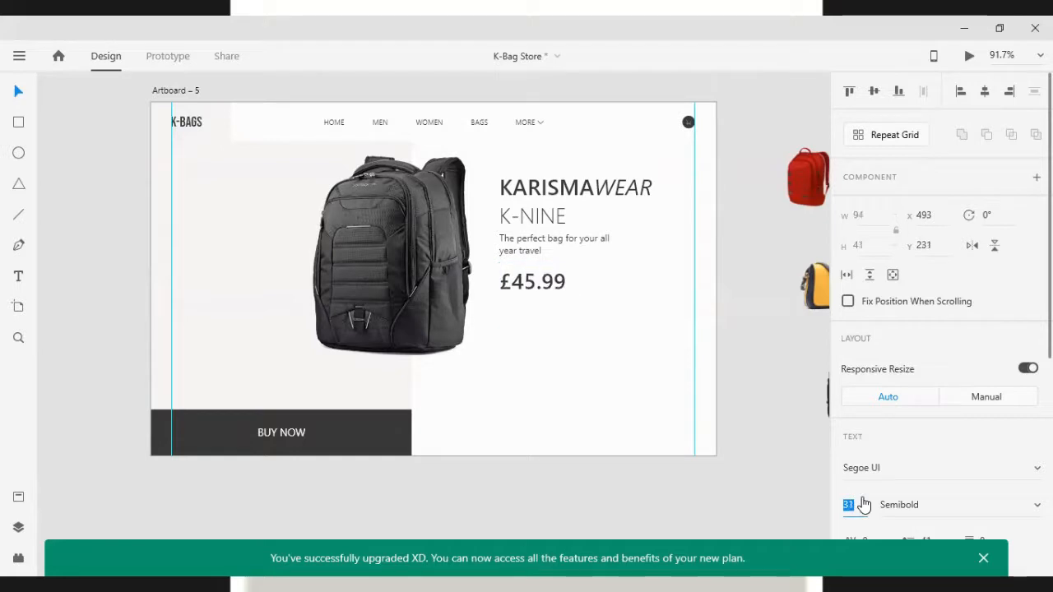
key(Down)
Nudge the price text left and right to check its alignment with the headline
click(476, 384)
click(530, 284)
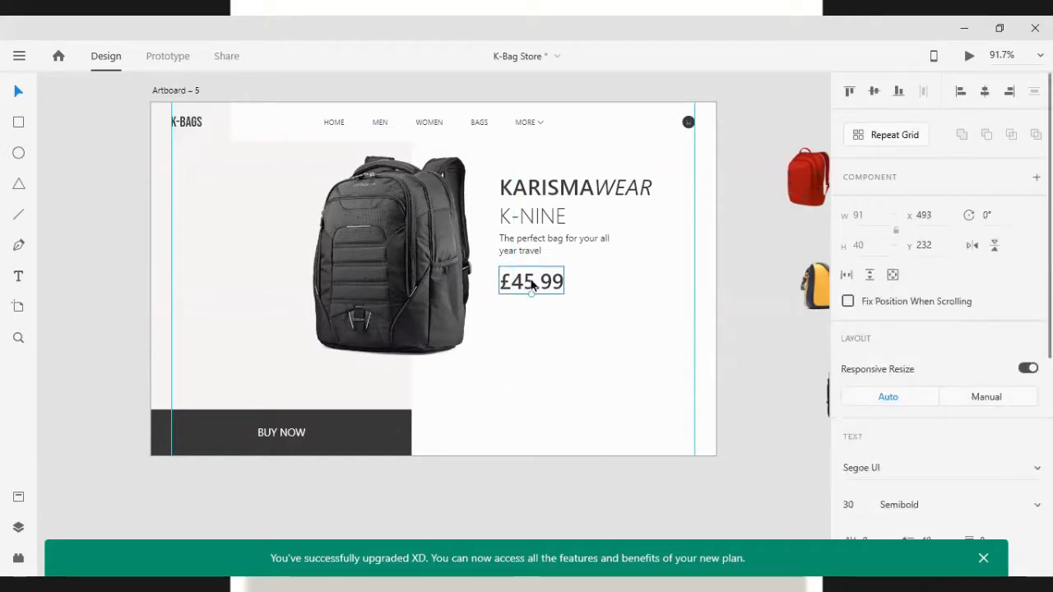
key(Left)
key(Left)
key(Right)
key(Right)
key(Right)
key(Left)
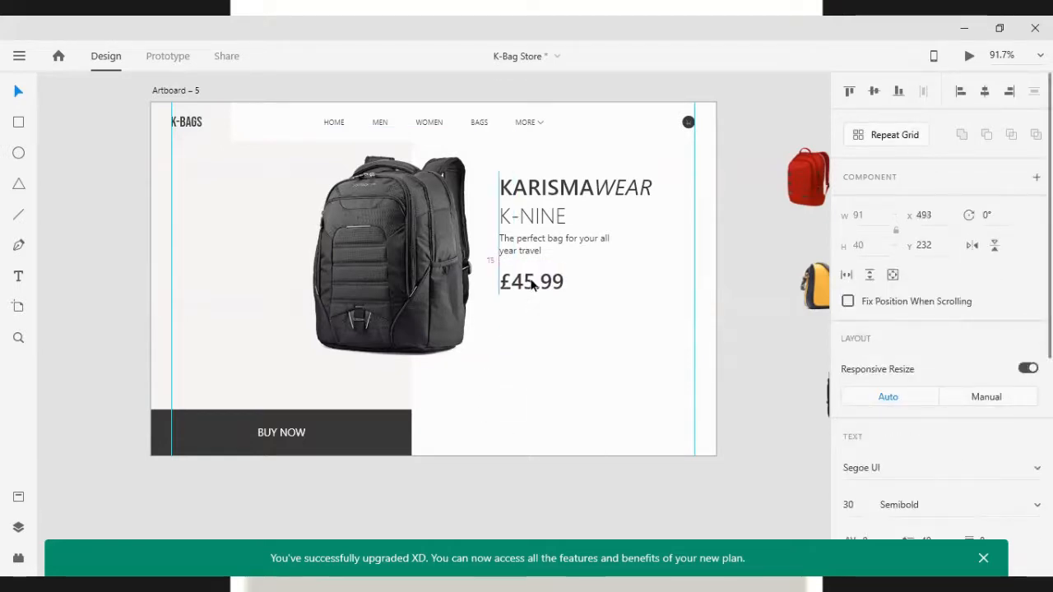
click(575, 372)
Duplicate the BUY NOW button below the price and narrow the copy to about 173 px wide
double_click(281, 435)
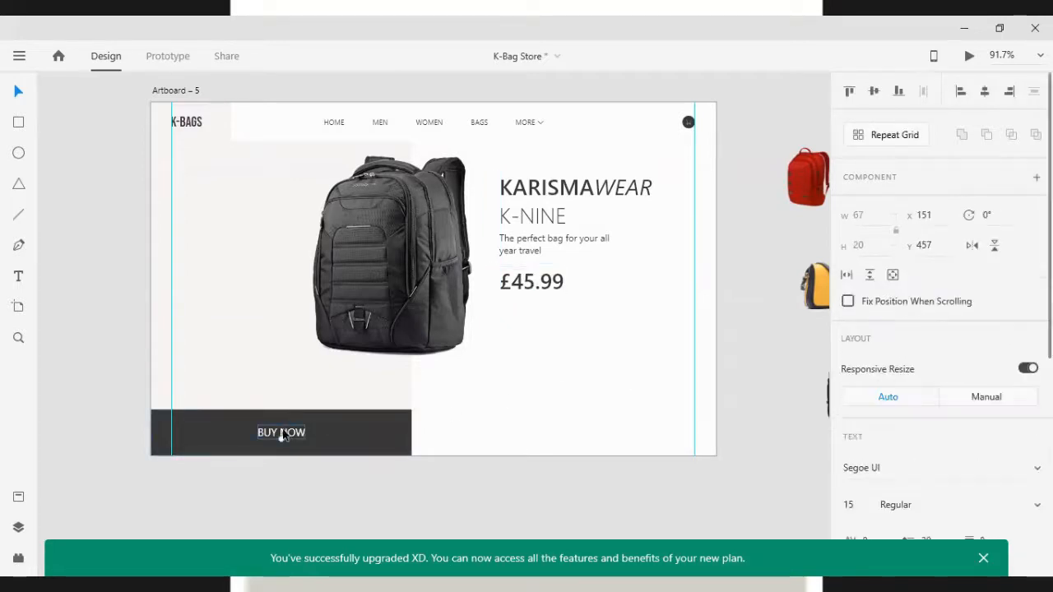
shift+click(349, 439)
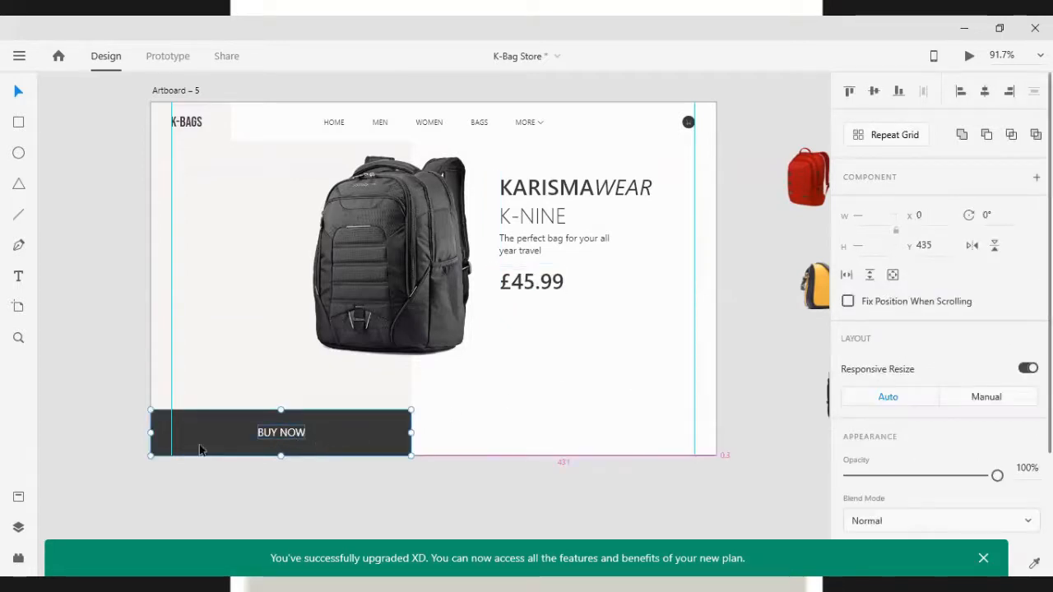
drag(199, 449, 535, 331)
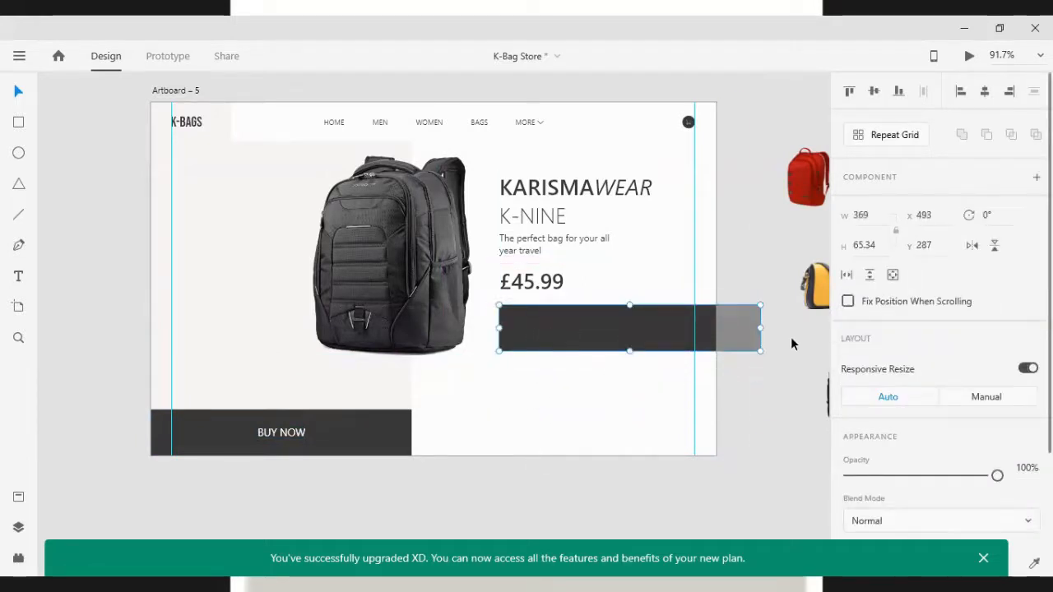
drag(763, 330, 621, 329)
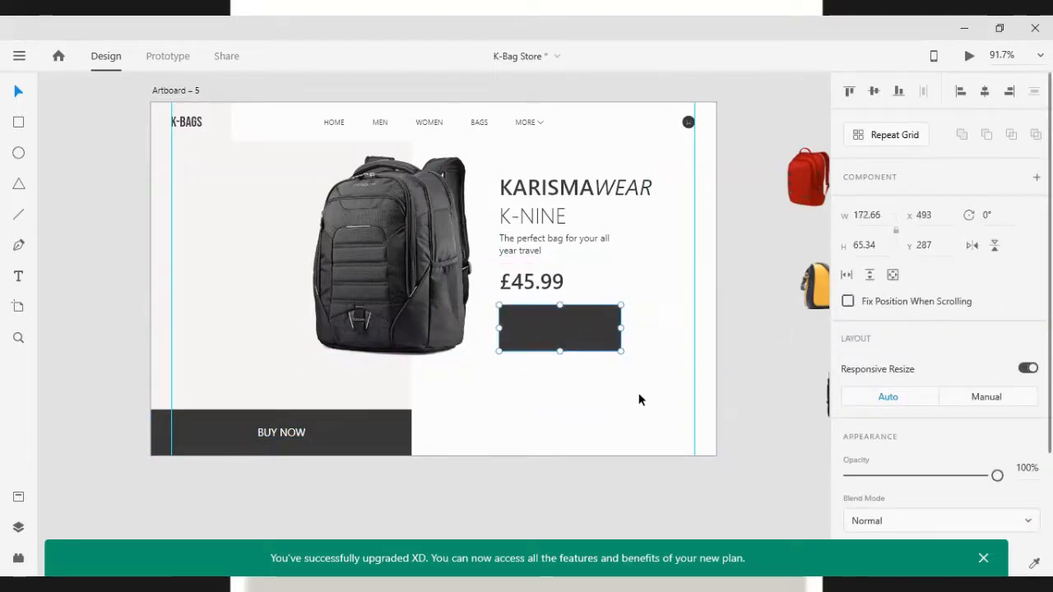
Move the label into the new button and change its text to ADD TO CART
click(617, 386)
drag(617, 391, 557, 324)
double_click(555, 325)
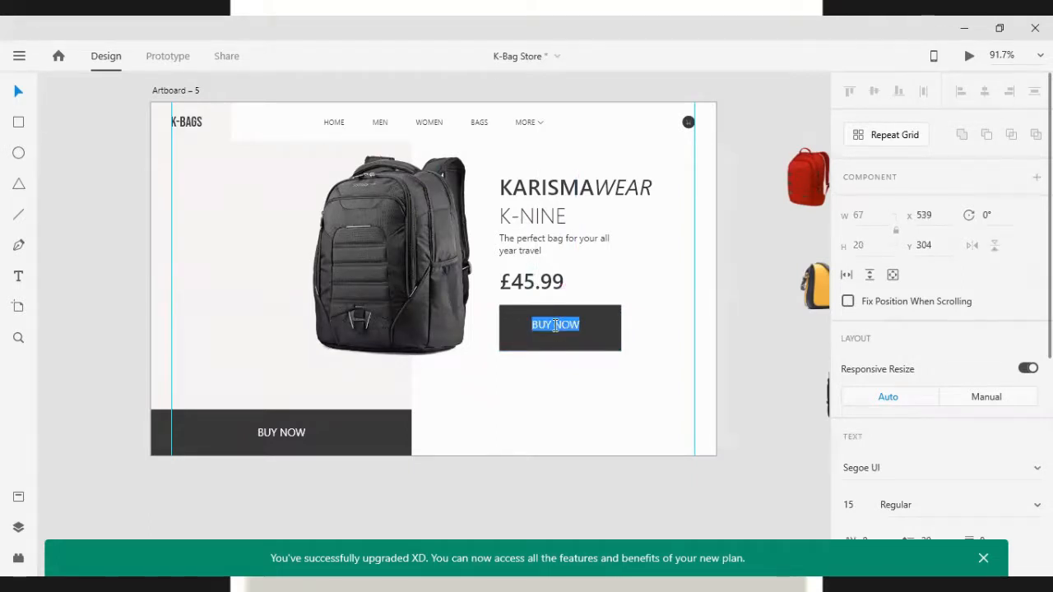
text(ADD TO CART)
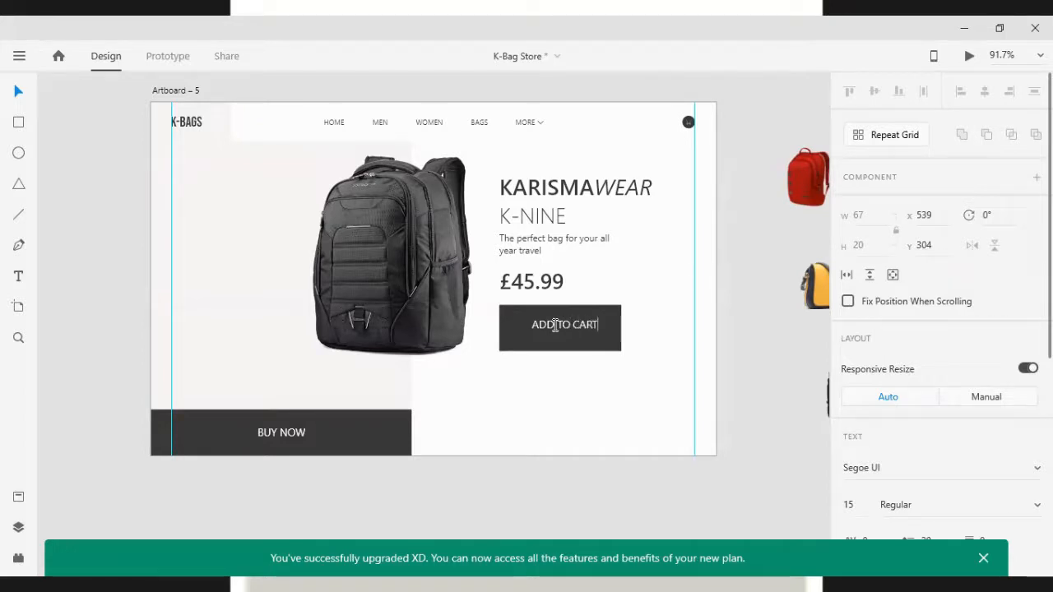
Center the ADD TO CART label vertically and horizontally within its button
click(543, 327)
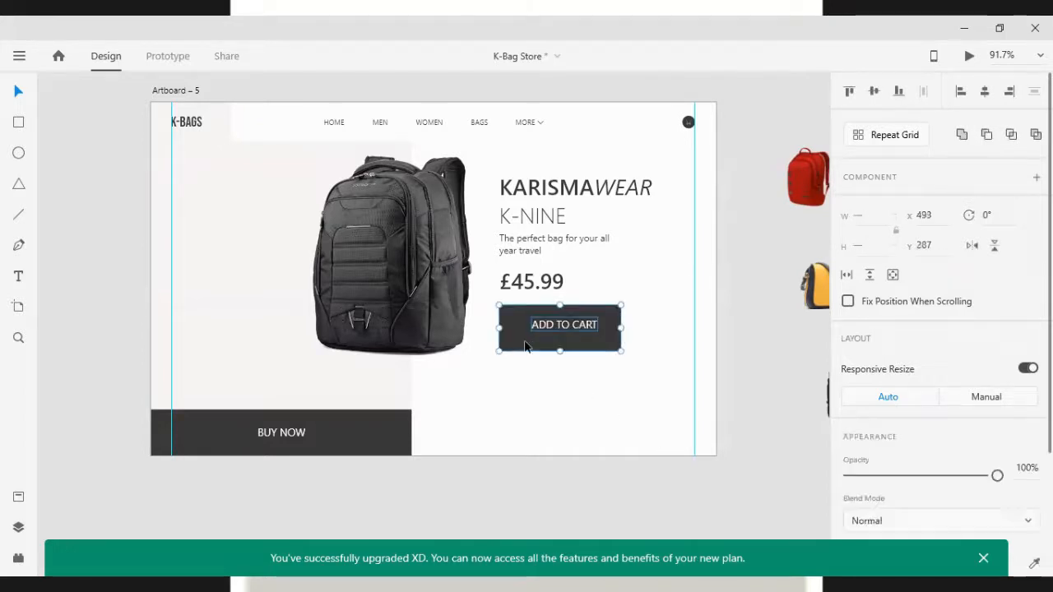
click(873, 92)
click(989, 96)
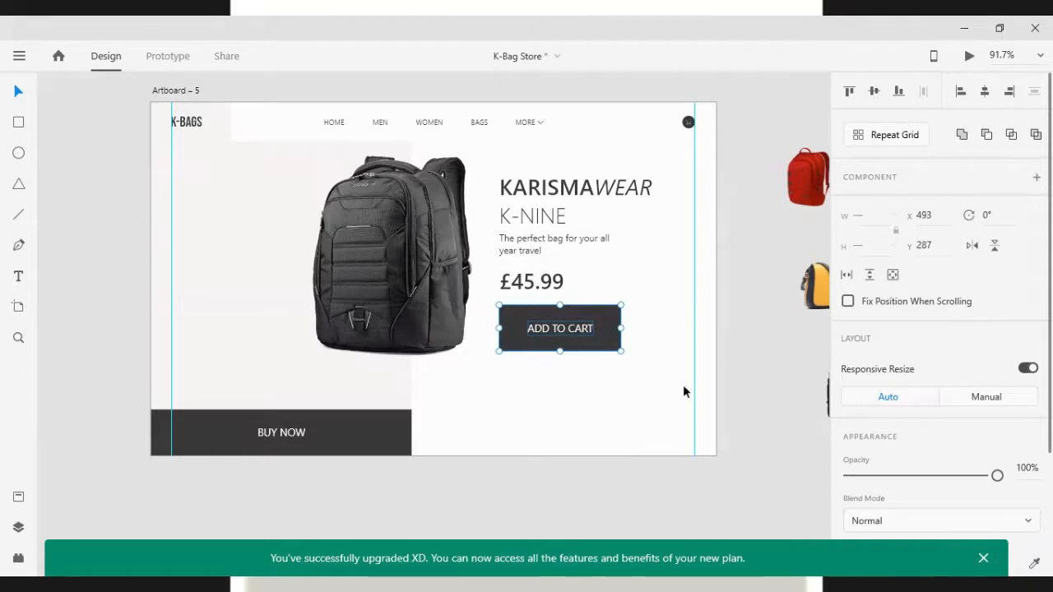
Move the ADD TO CART button's left edge inward with nudges
click(537, 363)
click(506, 332)
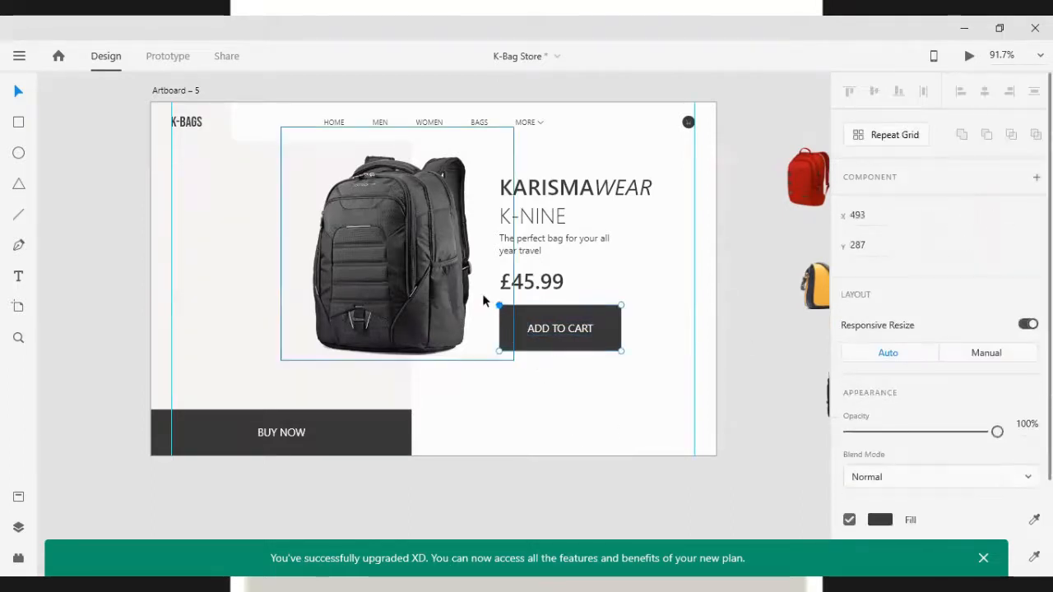
shift+click(499, 354)
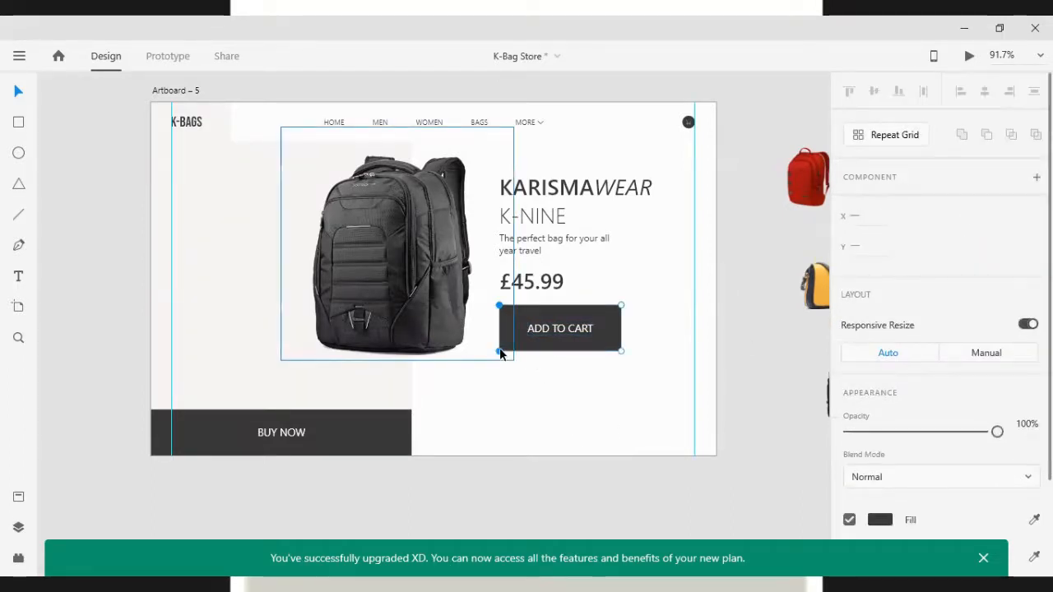
key(shift+Right)
key(shift+Right)
key(shift+Right)
key(shift+Right)
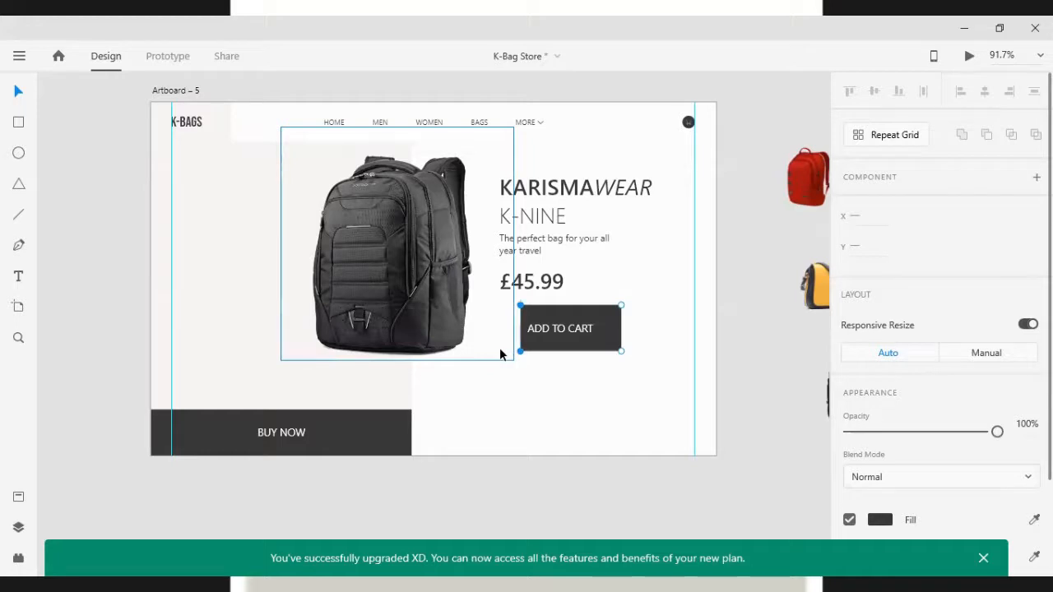
key(Right)
key(Right)
key(Right)
key(Right)
key(Right)
key(Right)
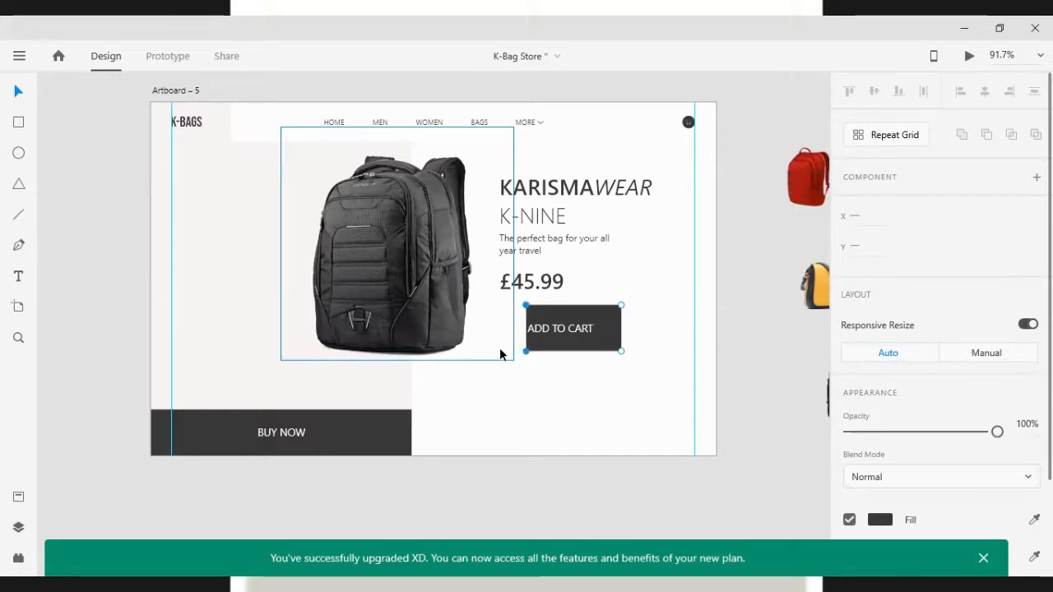
key(shift+Left)
key(shift+Left)
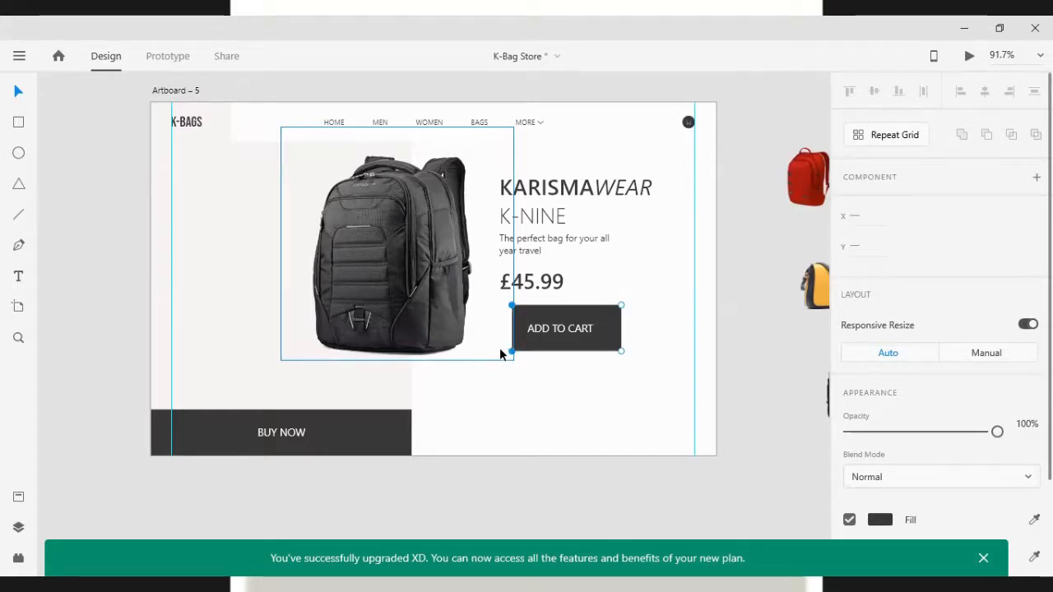
key(Left)
key(Left)
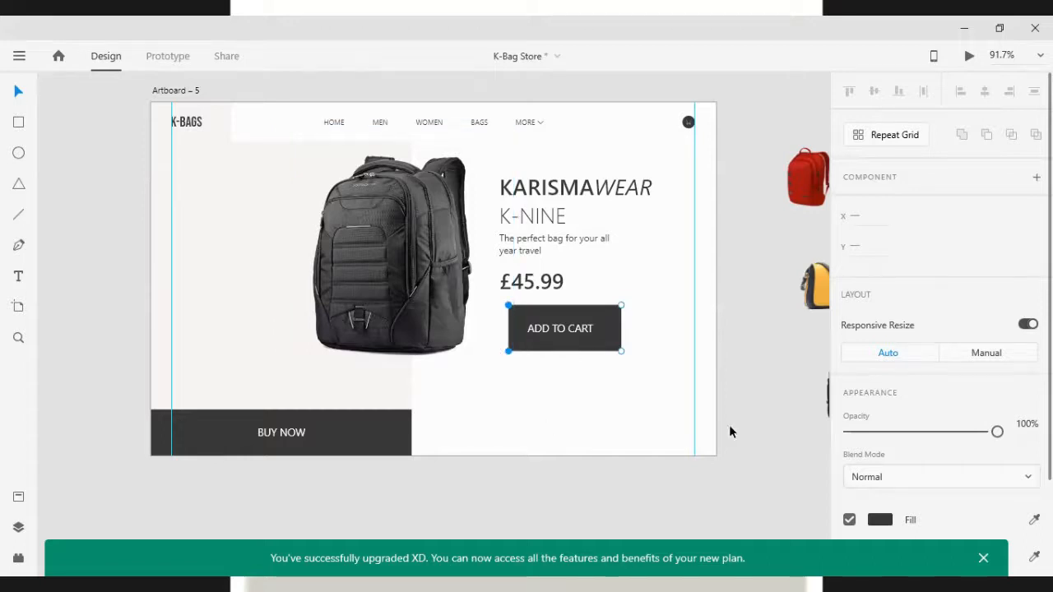
Select the button's right edge points and nudge them to narrow the button
drag(608, 295, 645, 365)
key(shift+Left)
key(shift+Left)
key(shift+Left)
key(shift+Left)
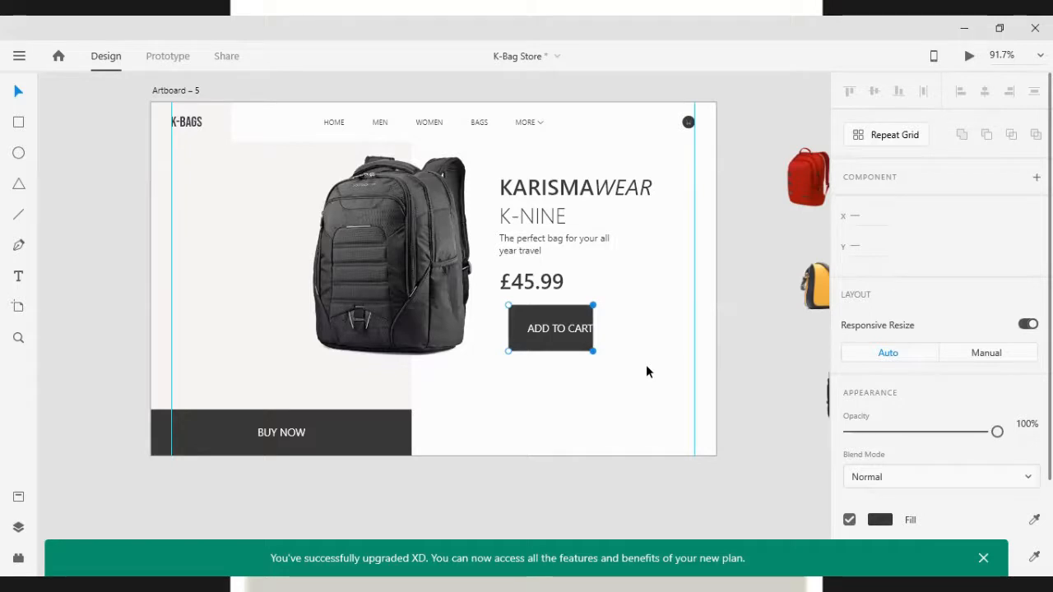
key(shift+Right)
key(shift+Right)
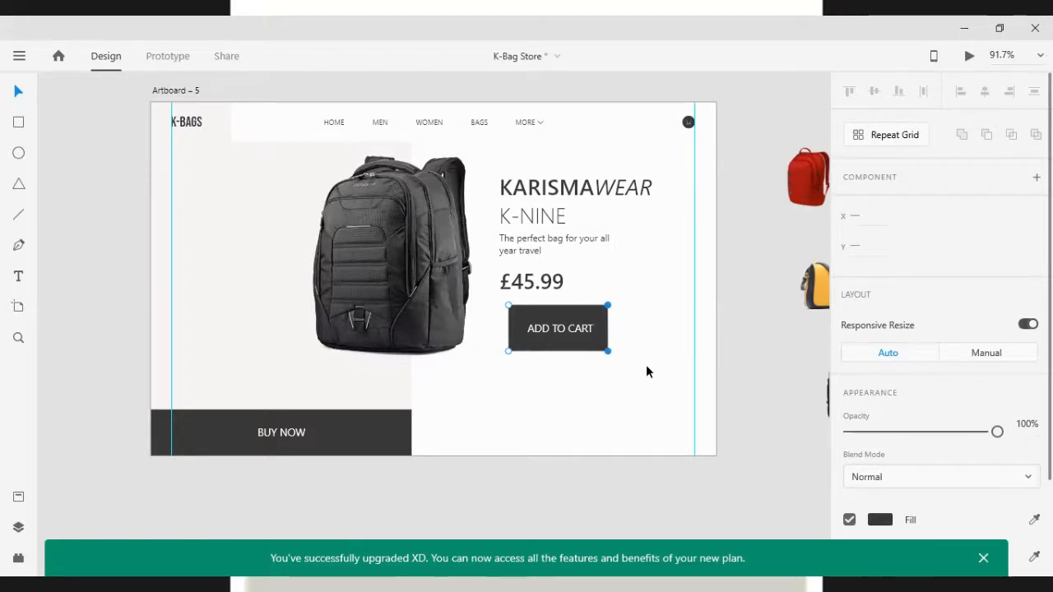
key(Right)
key(Right)
key(Right)
key(Right)
key(Right)
Select the button's bottom edge points and nudge them up to reduce its height
drag(490, 382, 626, 344)
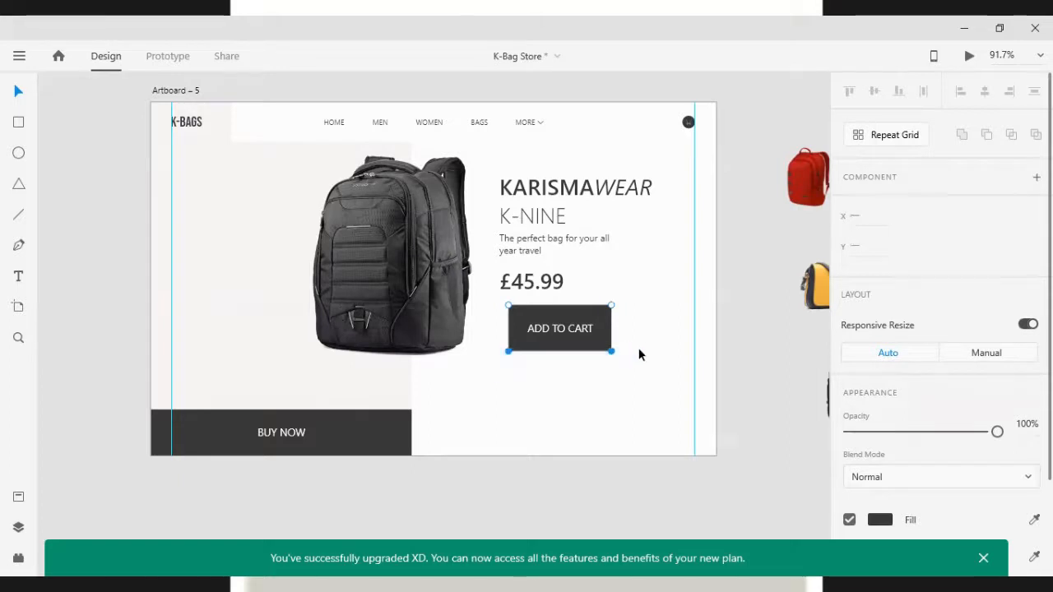
key(shift+Up)
key(shift+Up)
key(Up)
key(Up)
key(Up)
key(Up)
key(Up)
key(Up)
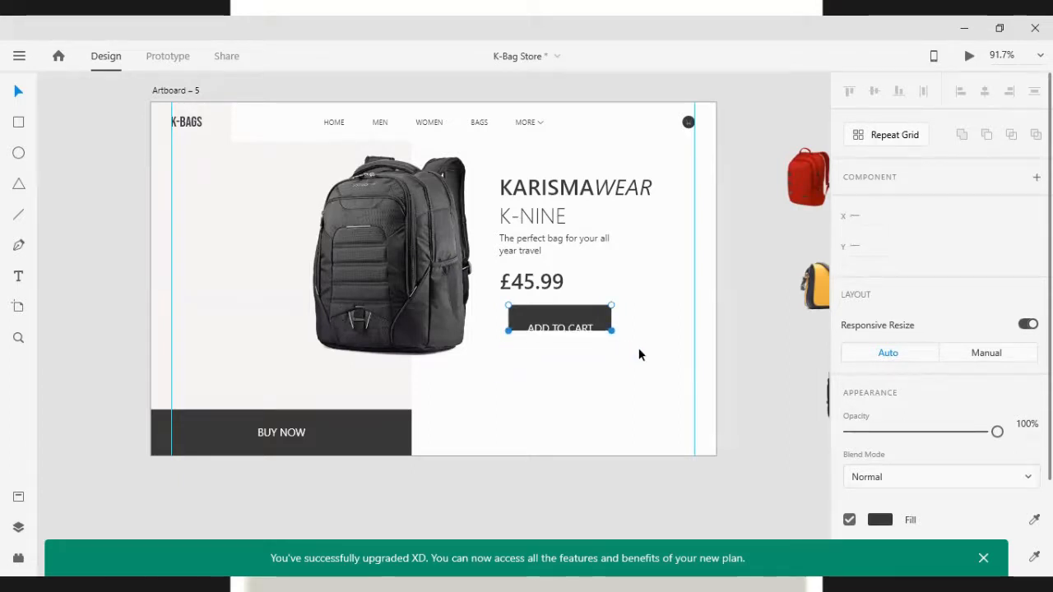
key(Down)
key(shift+Down)
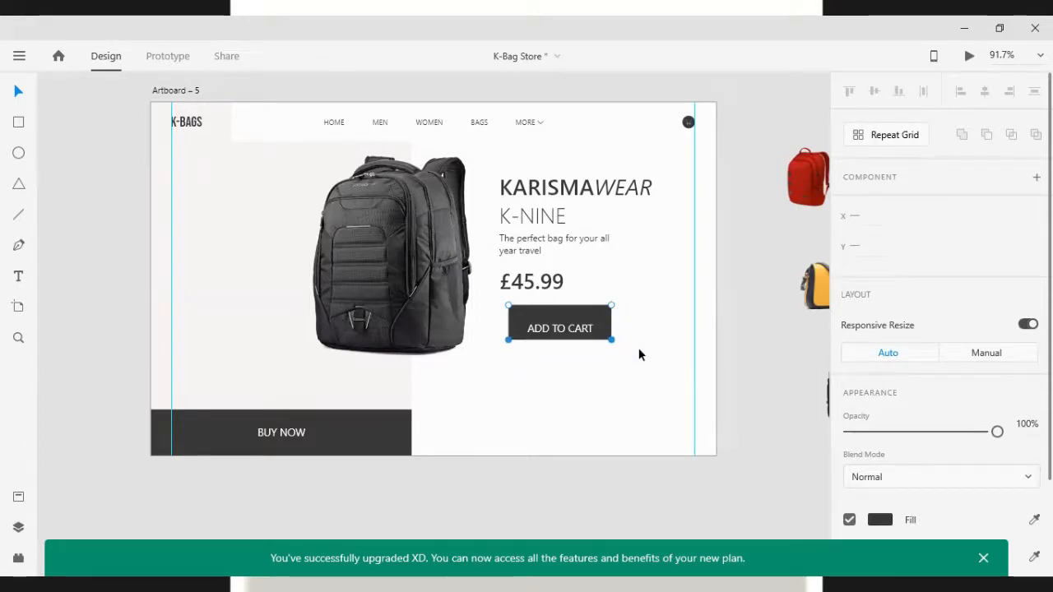
key(Down)
key(Down)
key(Down)
key(Down)
key(Down)
key(Down)
key(Down)
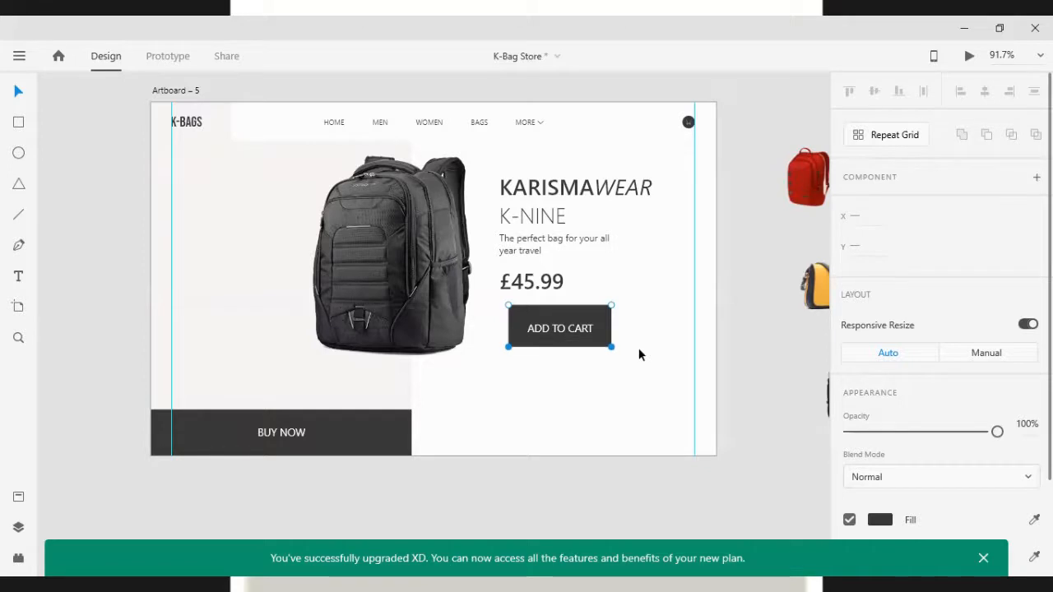
click(611, 305)
shift+click(508, 305)
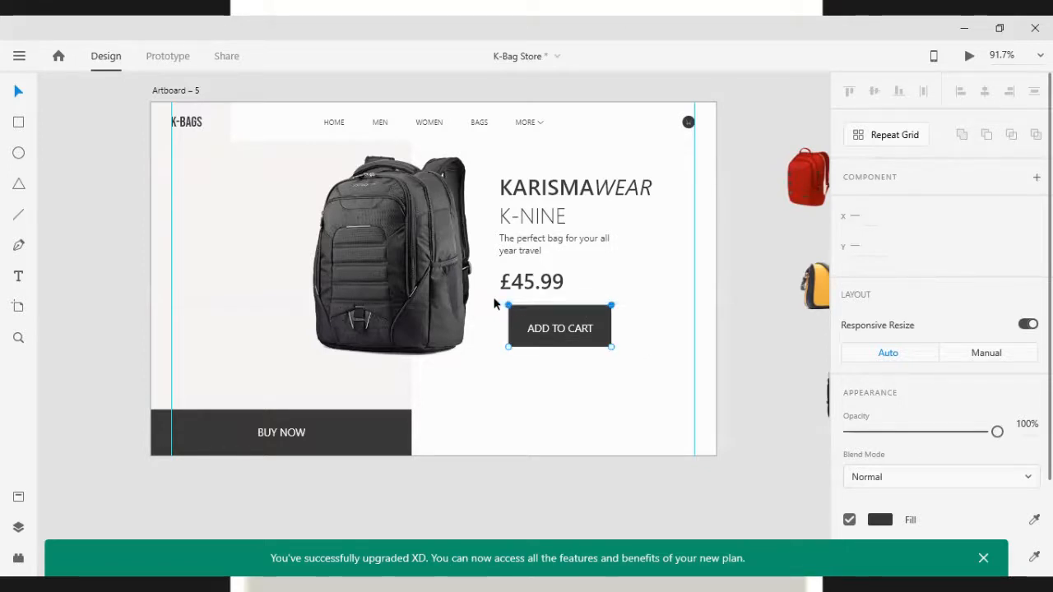
Select the ADD TO CART button's top edge points and nudge them to adjust the button's height
key(shift+Down)
key(Down)
key(Down)
key(Down)
key(Down)
key(Down)
key(Down)
key(Down)
key(Down)
key(Down)
key(Down)
key(Down)
key(Down)
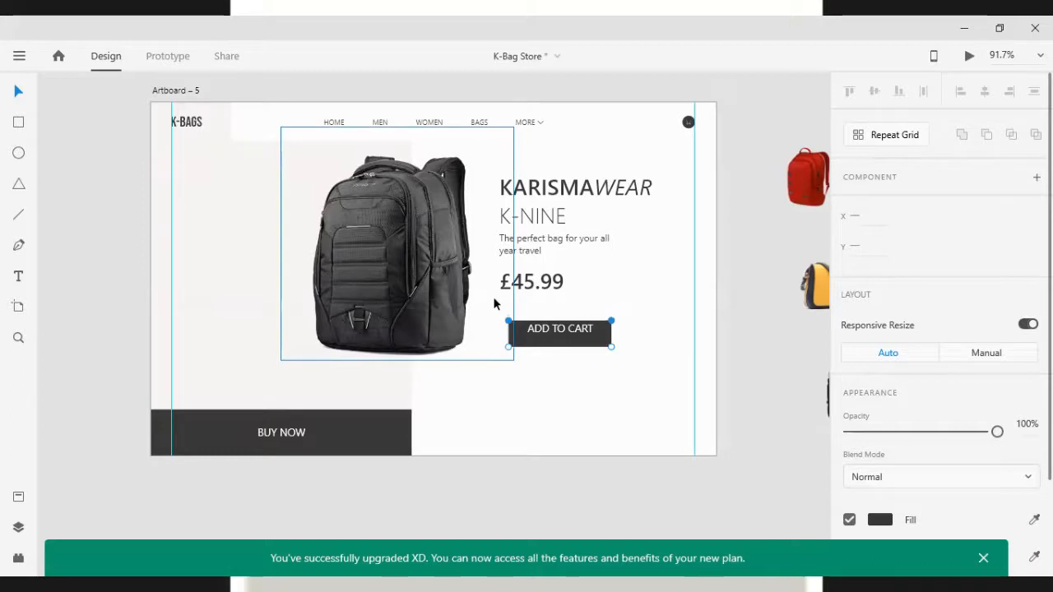
key(Down)
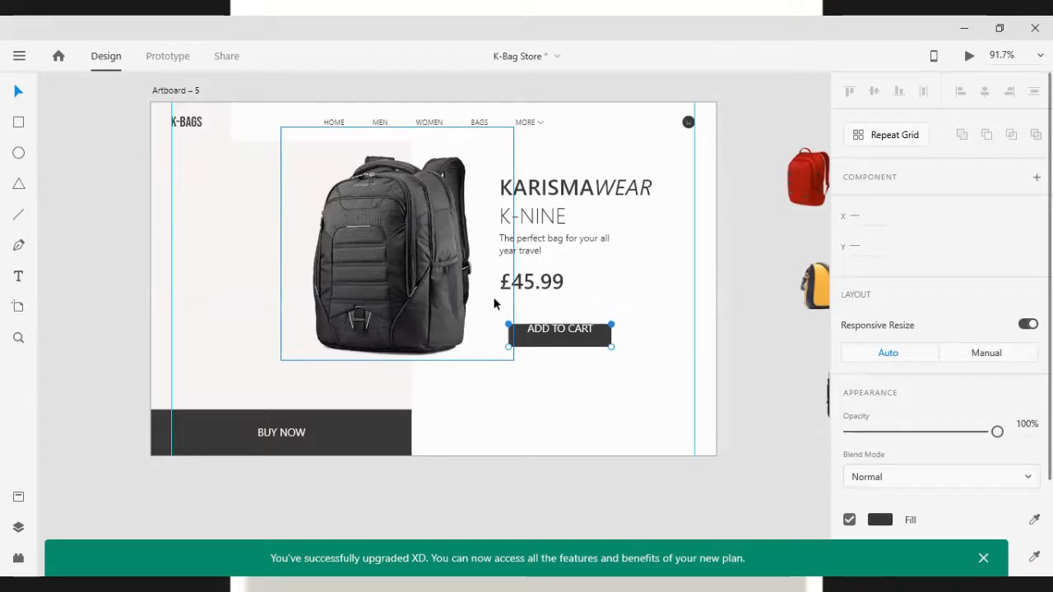
key(shift+Up)
key(shift+Up)
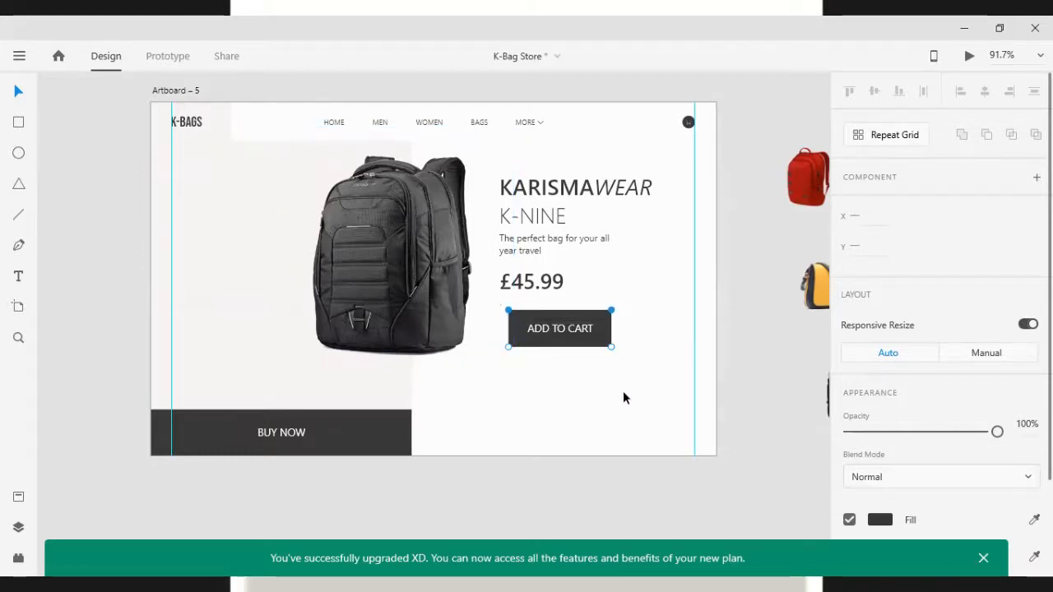
Select the button's bottom edge points and nudge them down to make the button taller
drag(608, 400, 490, 355)
key(Down)
key(Down)
key(Down)
key(Down)
key(Down)
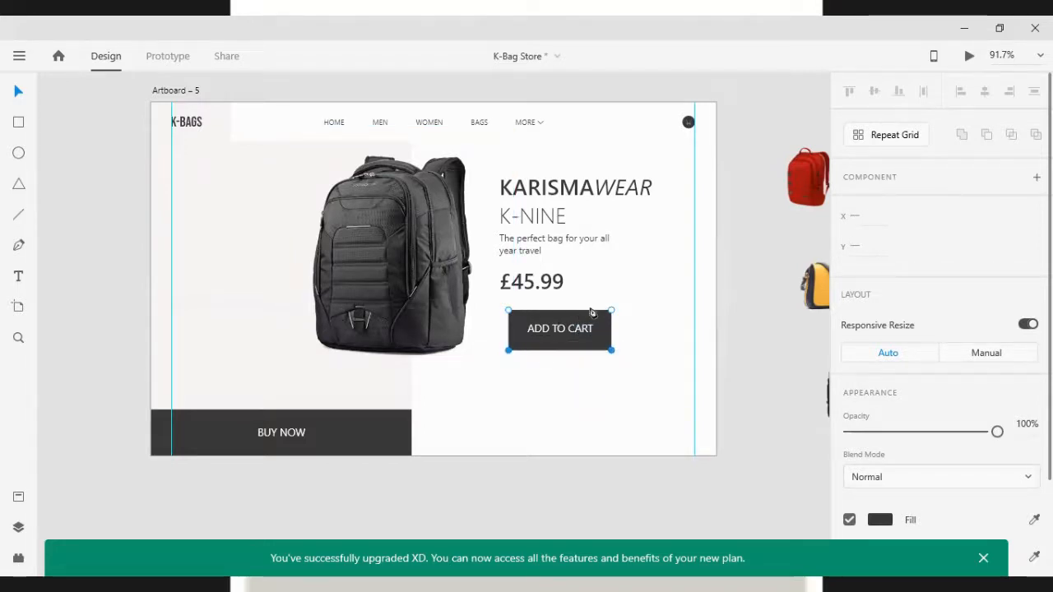
Select the button's top edge points and nudge them up to extend the button upward
drag(625, 306, 486, 313)
key(Up)
key(Up)
key(Up)
key(Up)
click(592, 376)
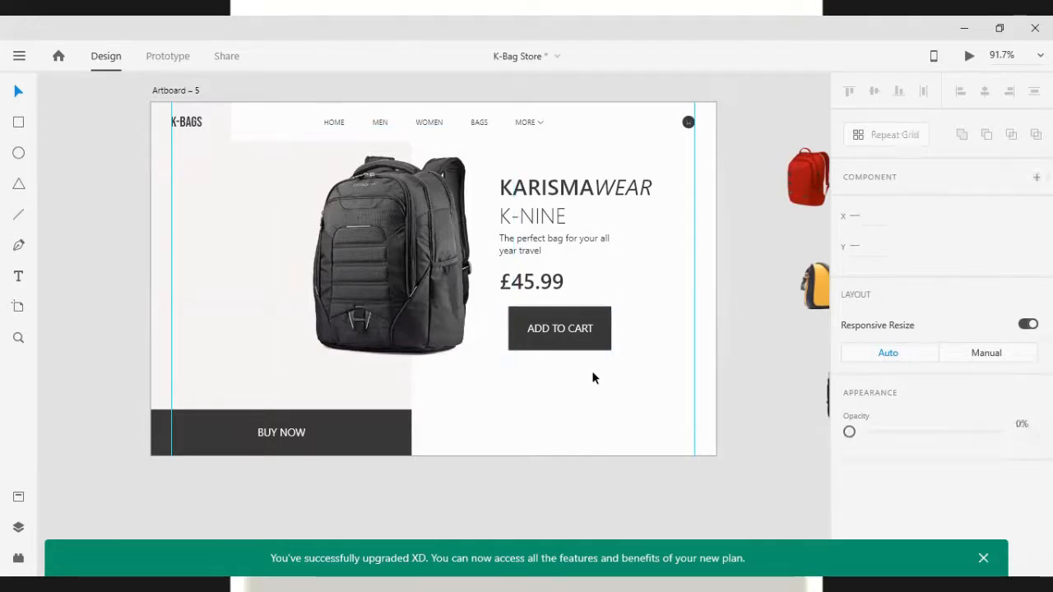
Scale the ADD TO CART button group down to about 126 × 54 and ungroup it
click(568, 317)
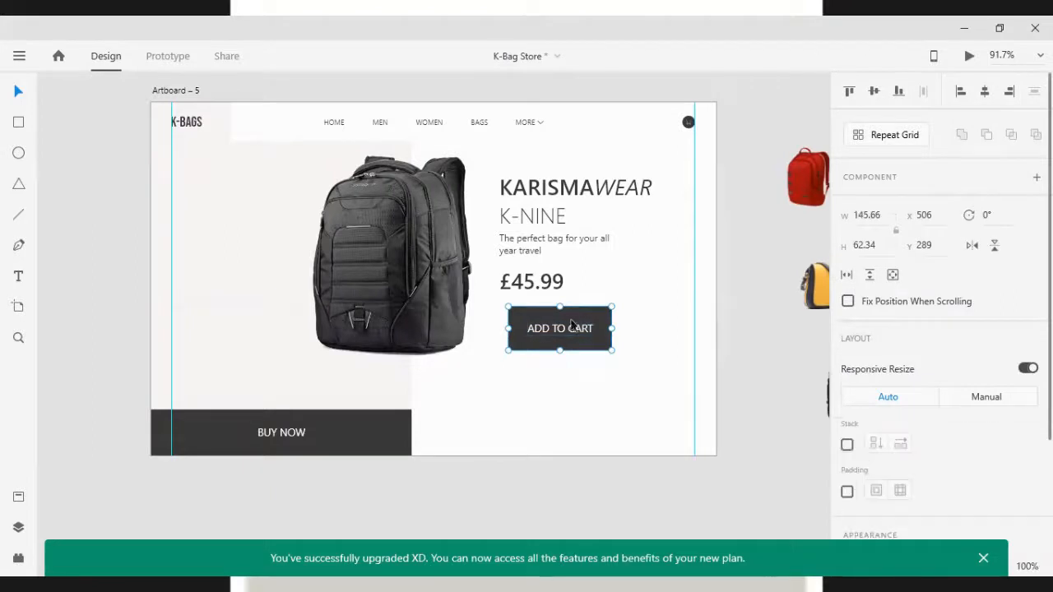
drag(610, 349, 604, 346)
right_click(582, 332)
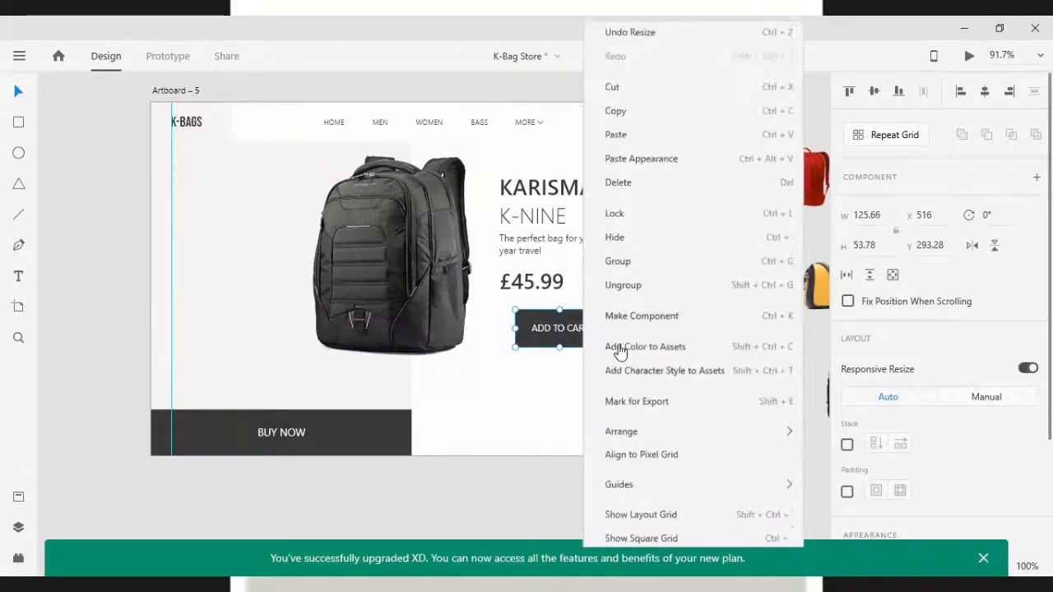
click(618, 294)
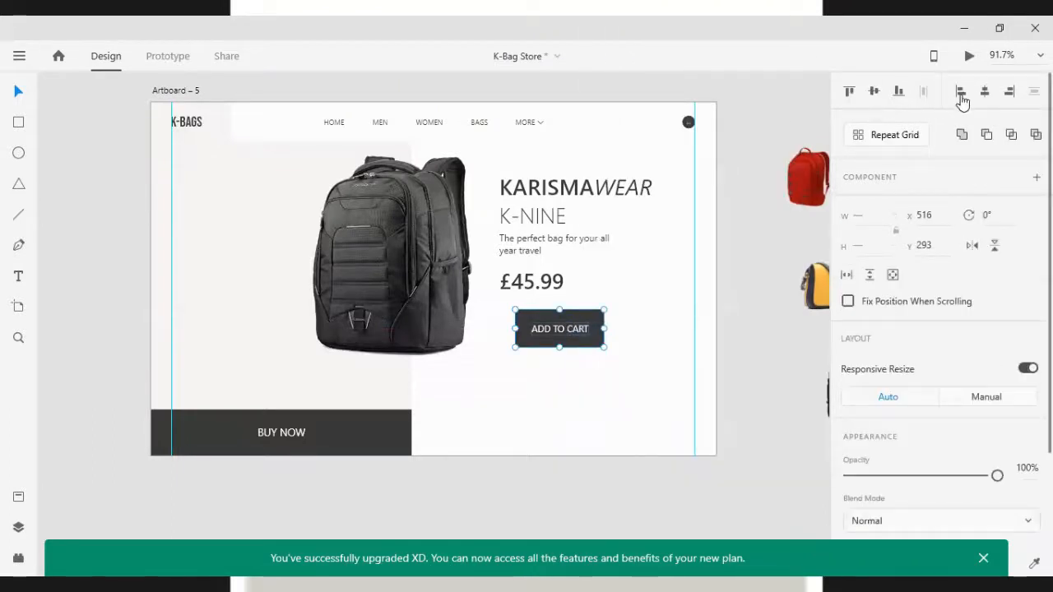
Regroup the button rectangle and its ADD TO CART label
drag(620, 411, 558, 311)
key(ctrl+g)
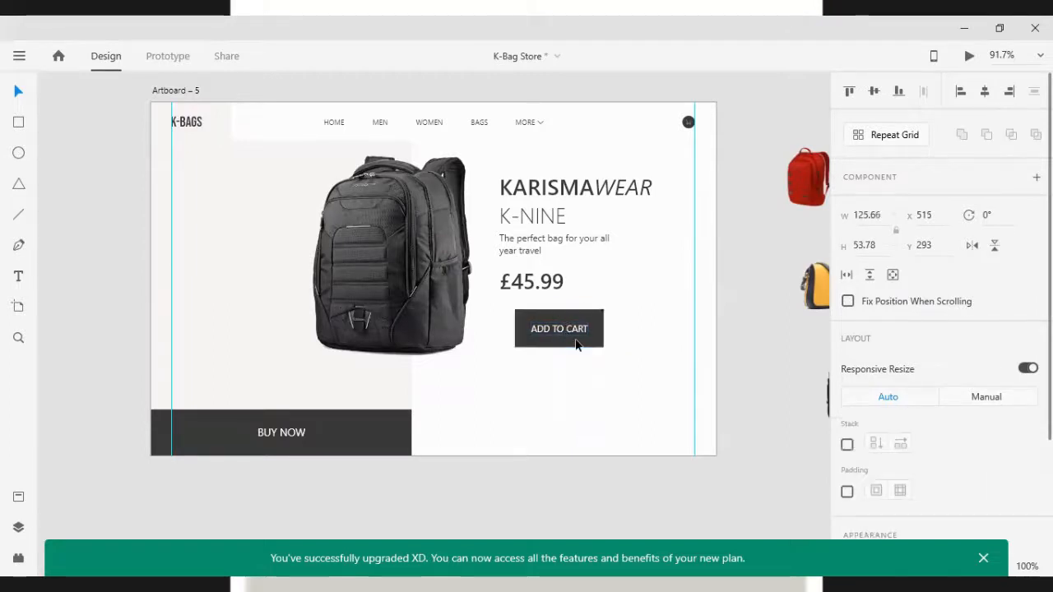
Nudge the ADD TO CART button left to align with the headline at x 493
key(Left)
key(Left)
key(Left)
key(Left)
key(Left)
key(Left)
key(Left)
key(Left)
key(Left)
key(Left)
key(Left)
key(Left)
key(Left)
key(Left)
key(Left)
key(Left)
key(Left)
key(Left)
key(Left)
key(Left)
key(Left)
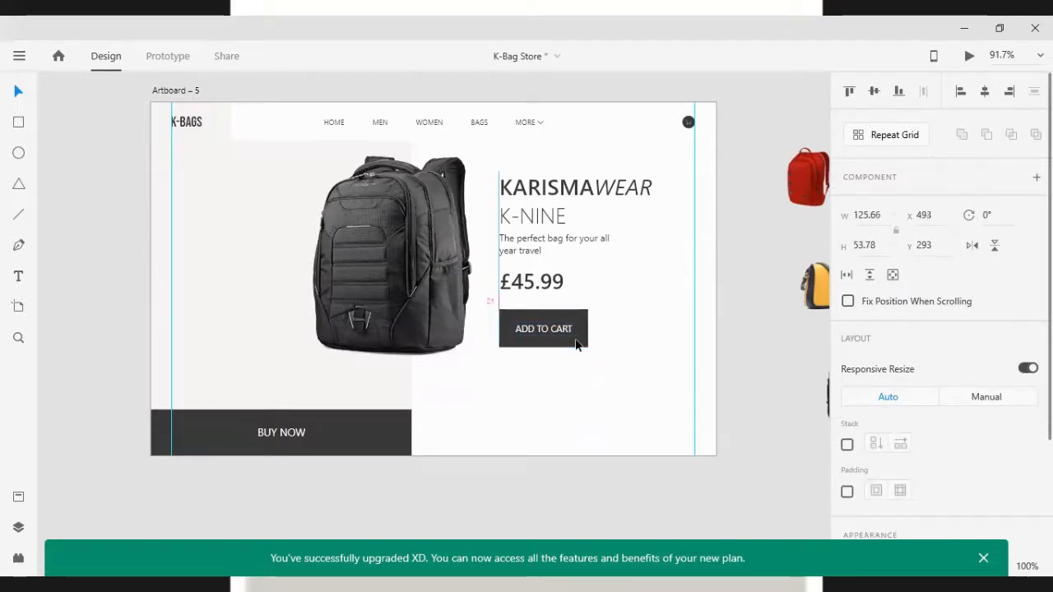
Nudge the ADD TO CART button vertically to position it at y 289 below the price
key(shift+Up)
key(shift+Up)
key(shift+Up)
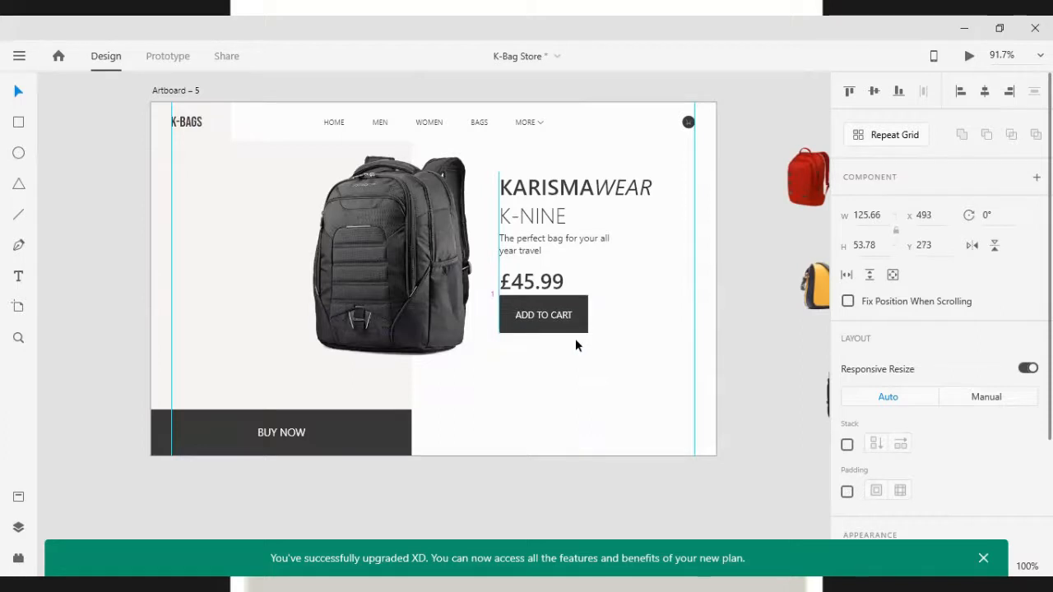
key(Down)
key(shift+Down)
key(shift+Down)
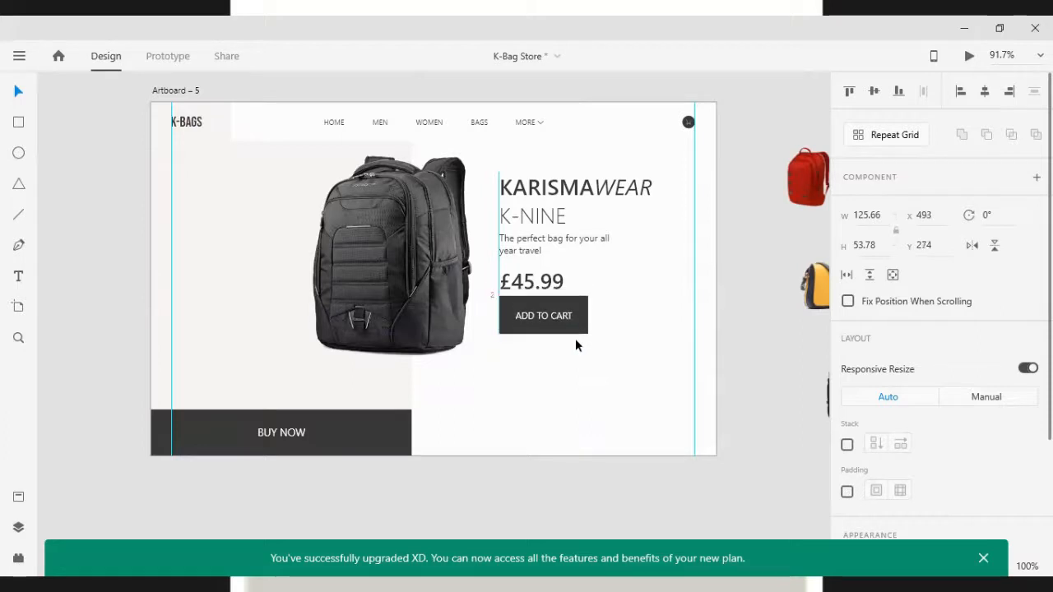
key(Down)
key(Down)
key(Down)
key(Down)
key(Down)
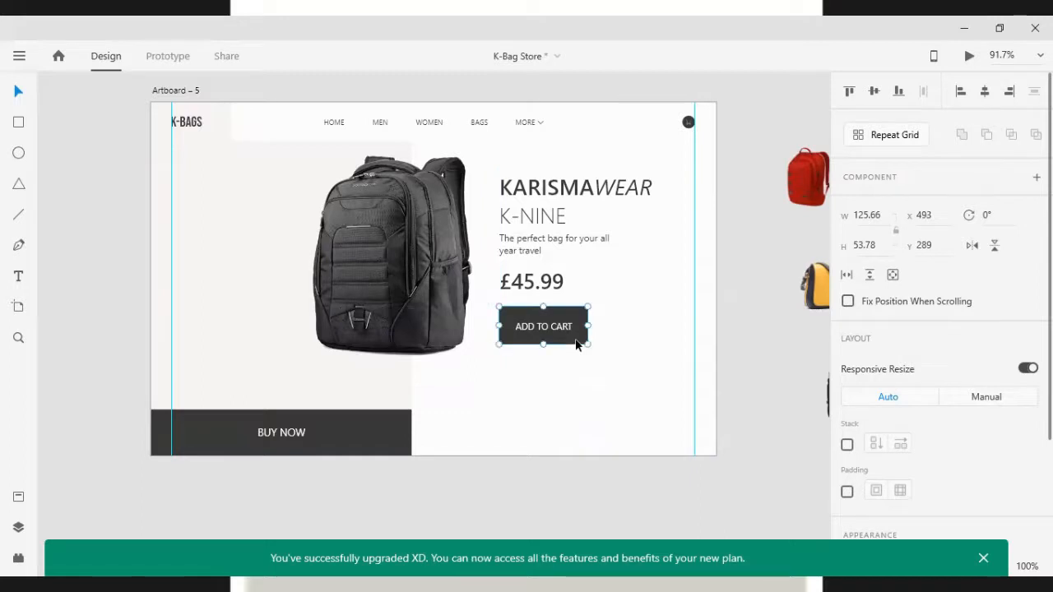
Duplicate the KARISMAWEAR K-NINE headline to the left side, enlarging it to size 37 near the artboard's left margin
click(613, 418)
click(549, 196)
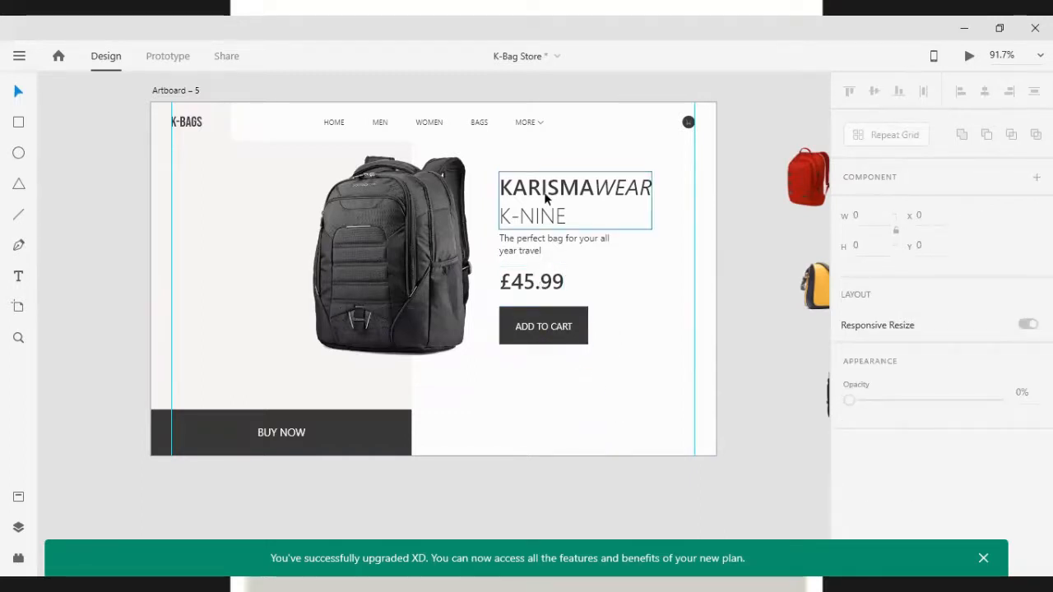
drag(551, 193, 240, 196)
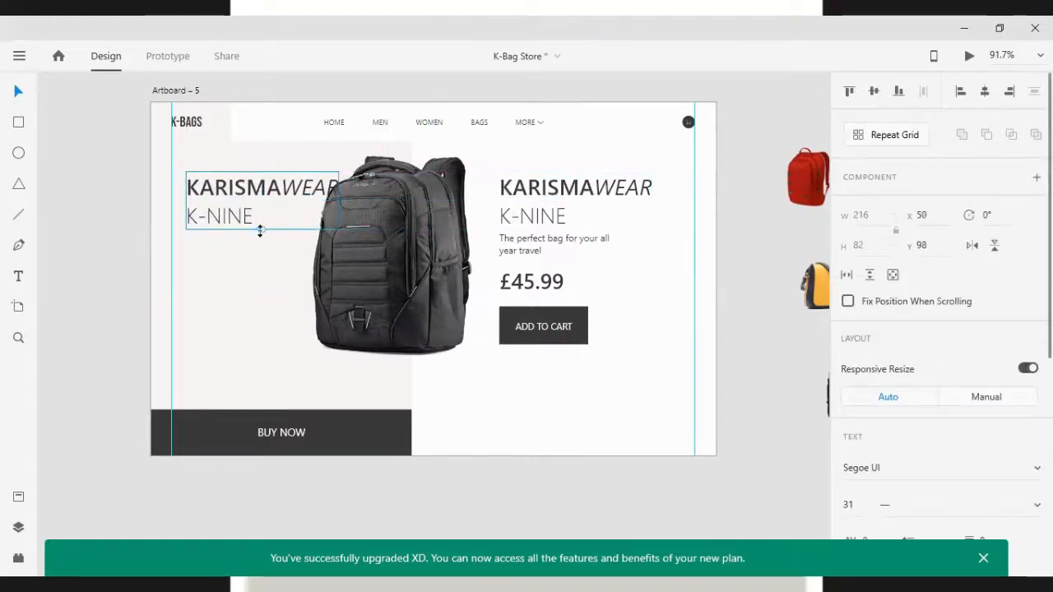
drag(261, 232, 262, 241)
drag(239, 196, 242, 189)
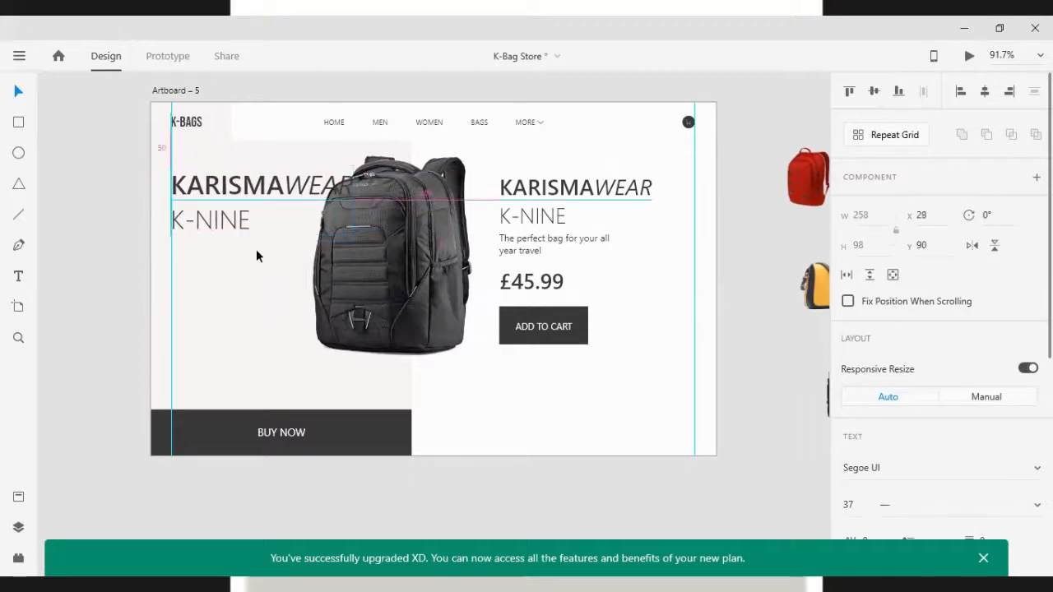
Set the duplicated headline's opacity to 10%
click(377, 271)
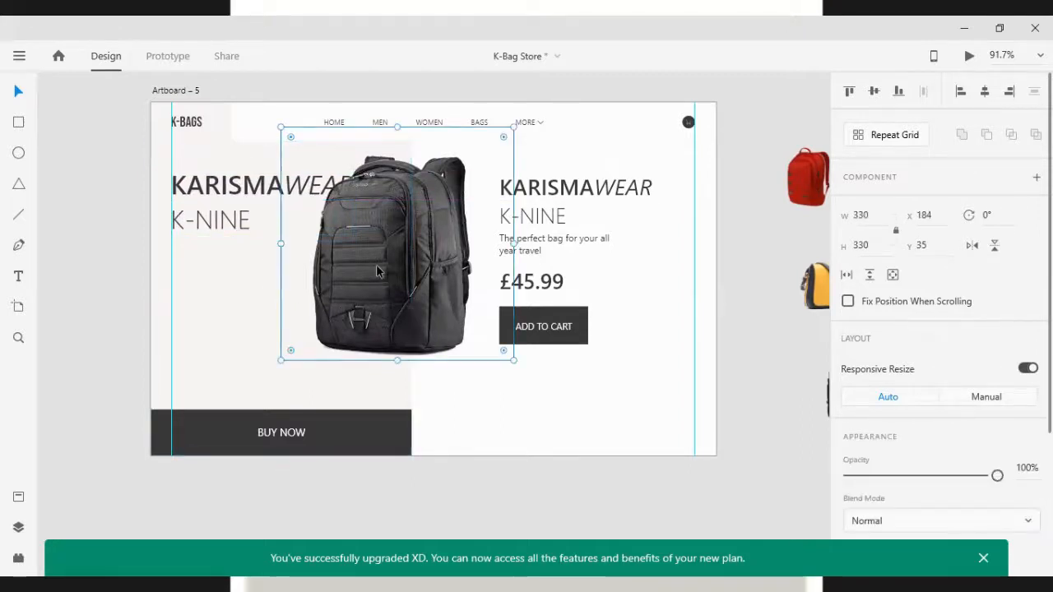
click(192, 196)
scroll(954, 510, down, 5)
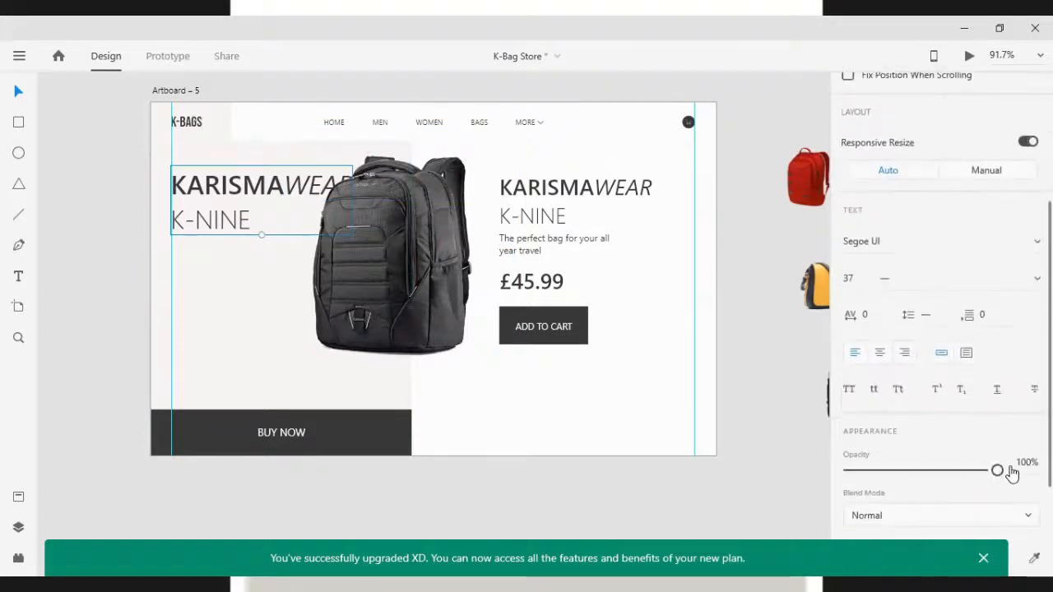
click(1023, 463)
text(1)
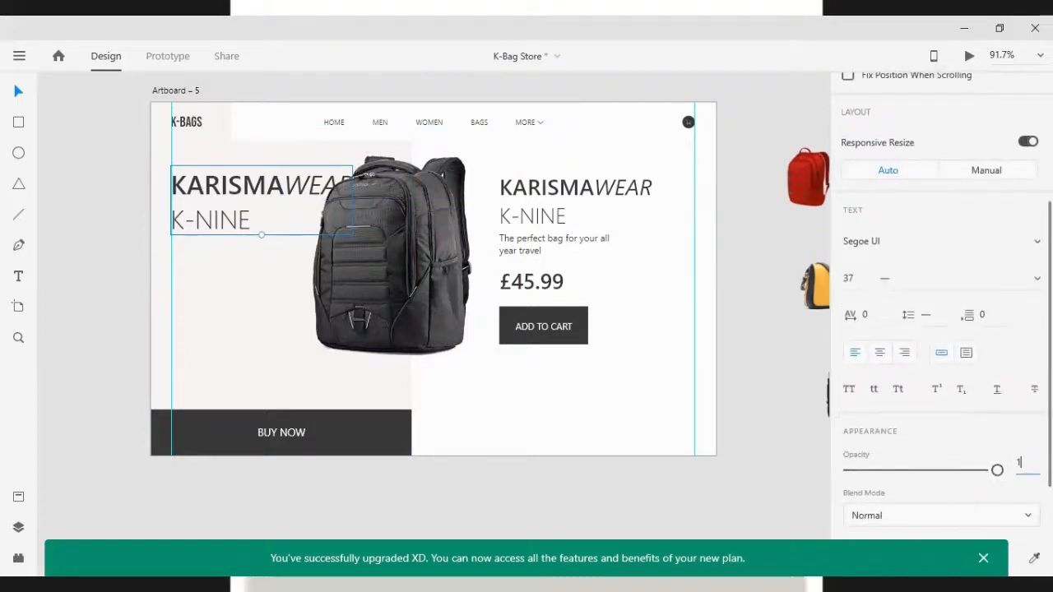
text(0)
key(Return)
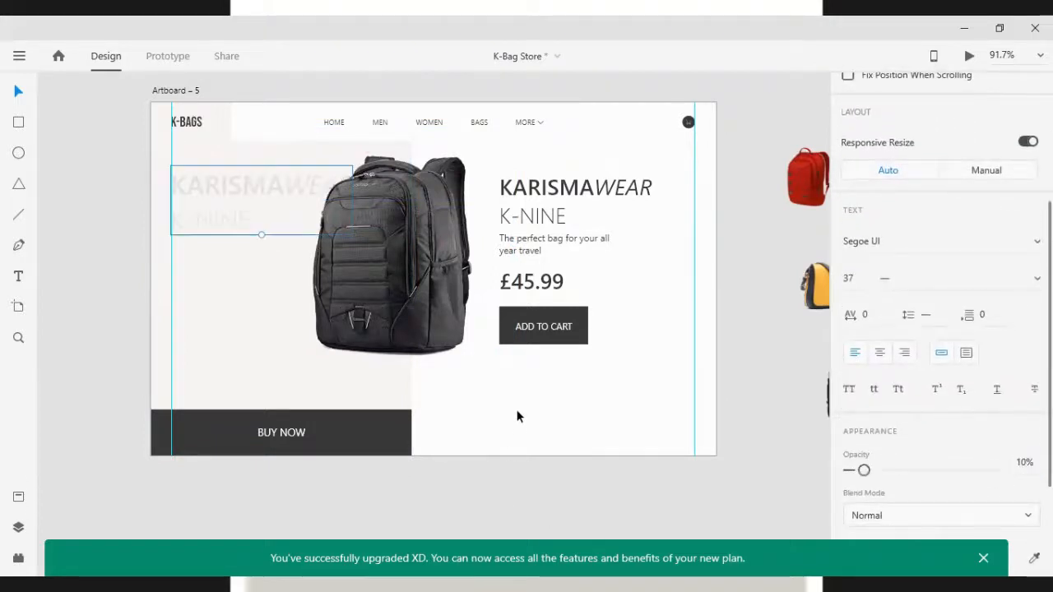
Enlarge the faded background headline to font size 40
click(255, 231)
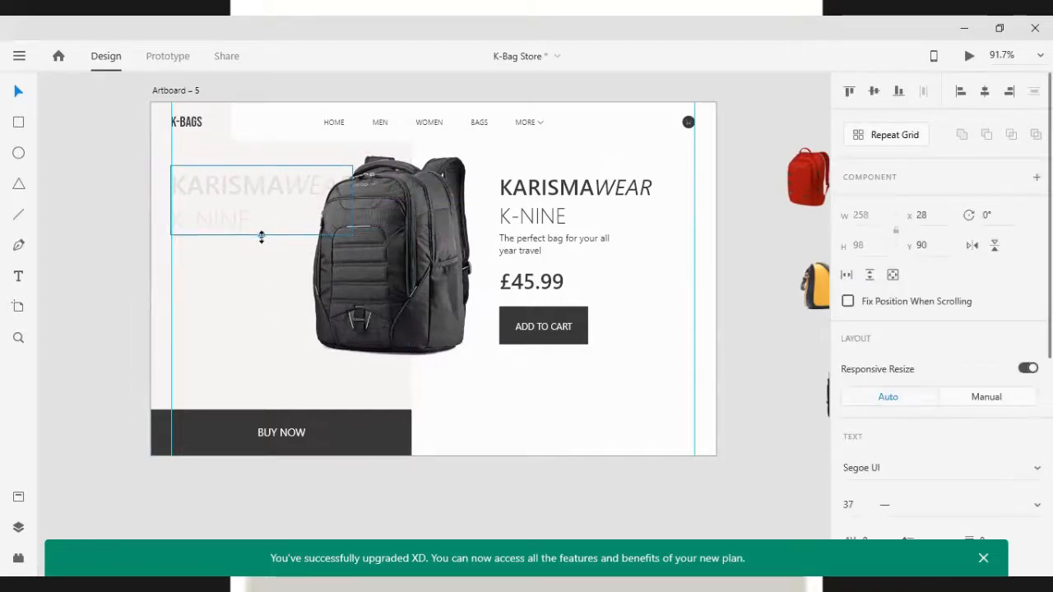
drag(262, 236, 263, 241)
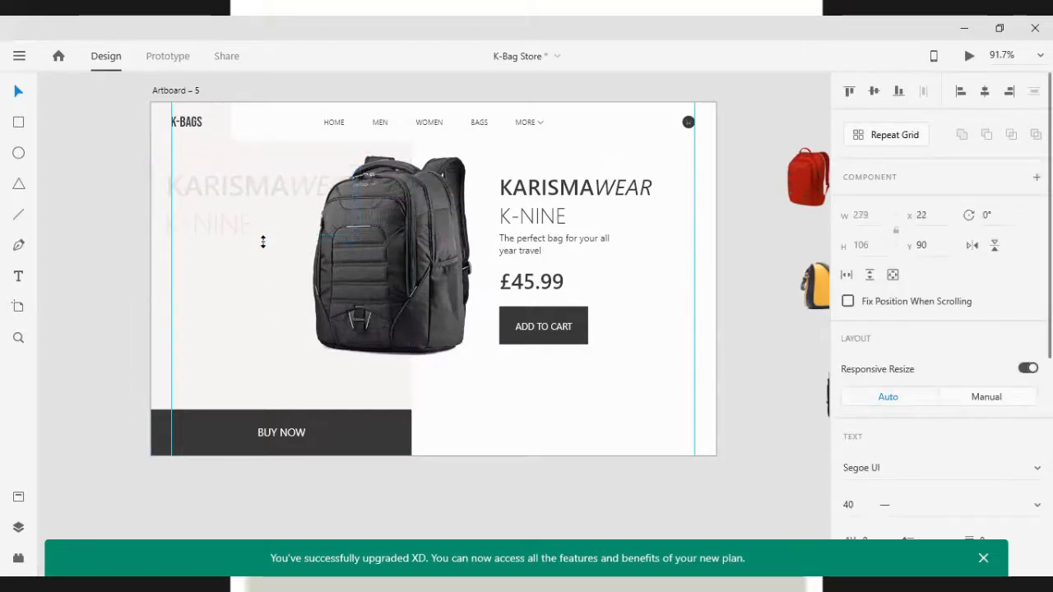
click(559, 406)
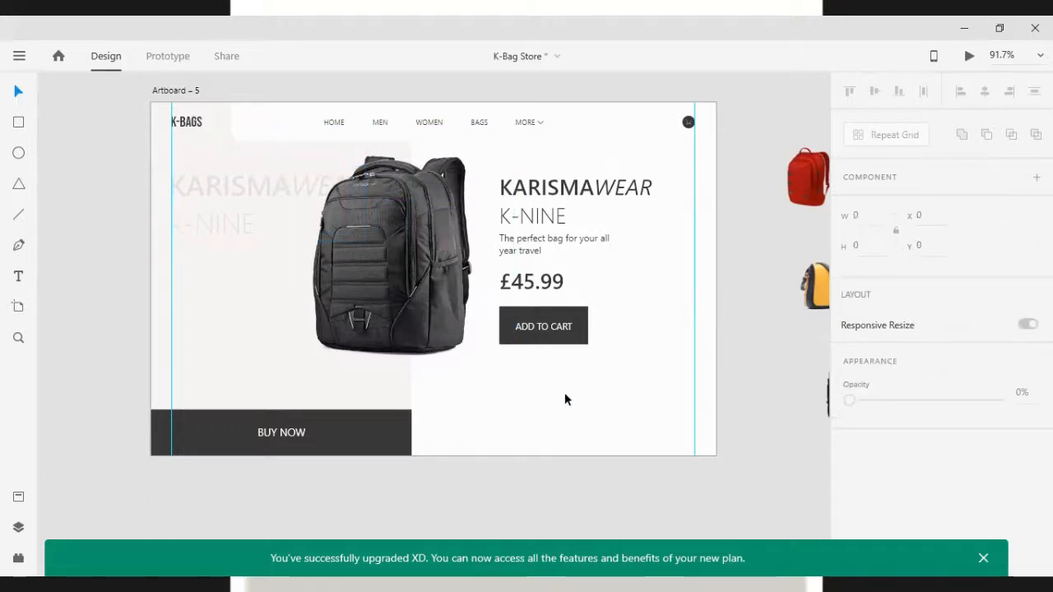
Draw a rectangle about 97 × 89 below the ADD TO CART button as a thumbnail frame
key(r)
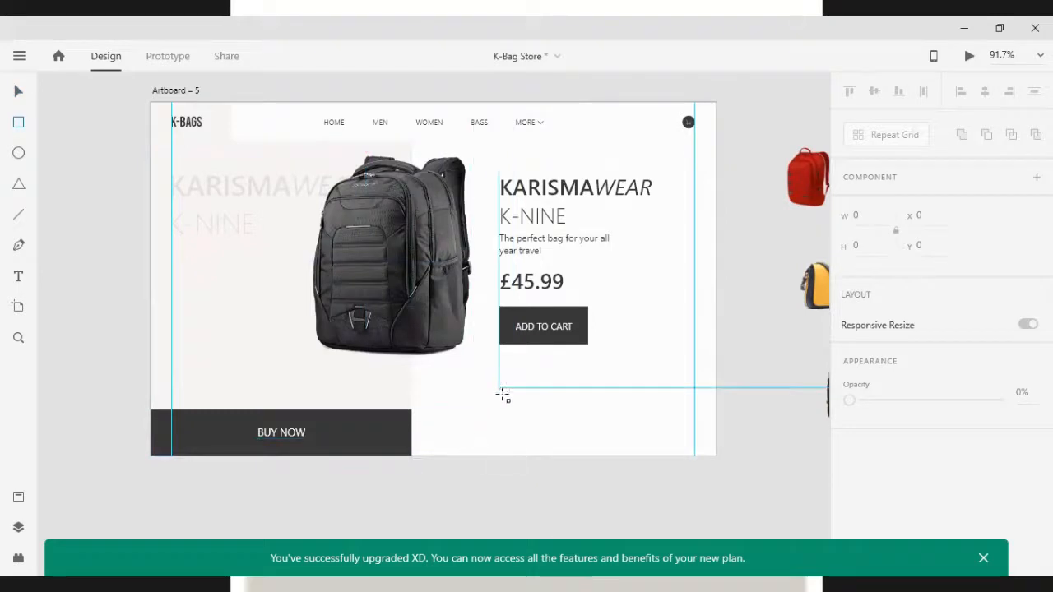
drag(499, 389, 572, 454)
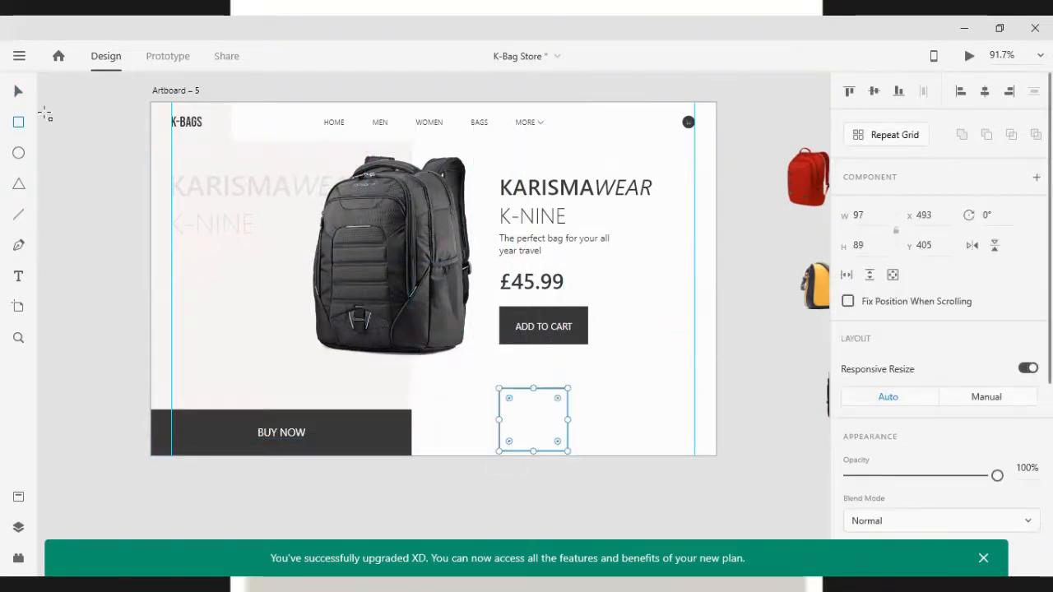
click(768, 419)
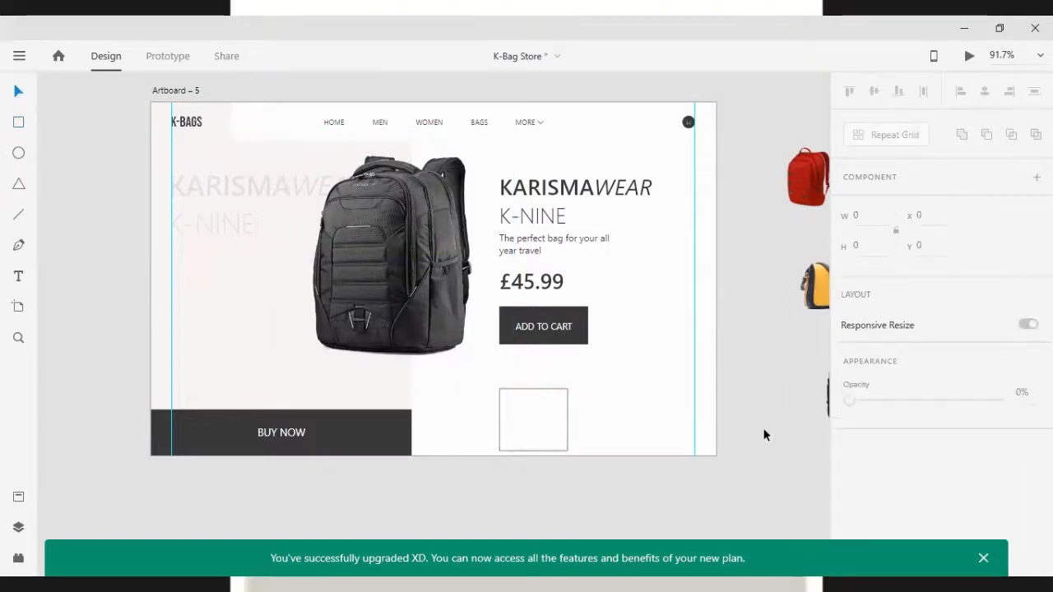
Place the black backpack image from the pasteboard into the thumbnail frame
scroll(777, 426, down, 1)
scroll(777, 427, down, 1)
drag(819, 407, 580, 429)
scroll(584, 428, up, 5)
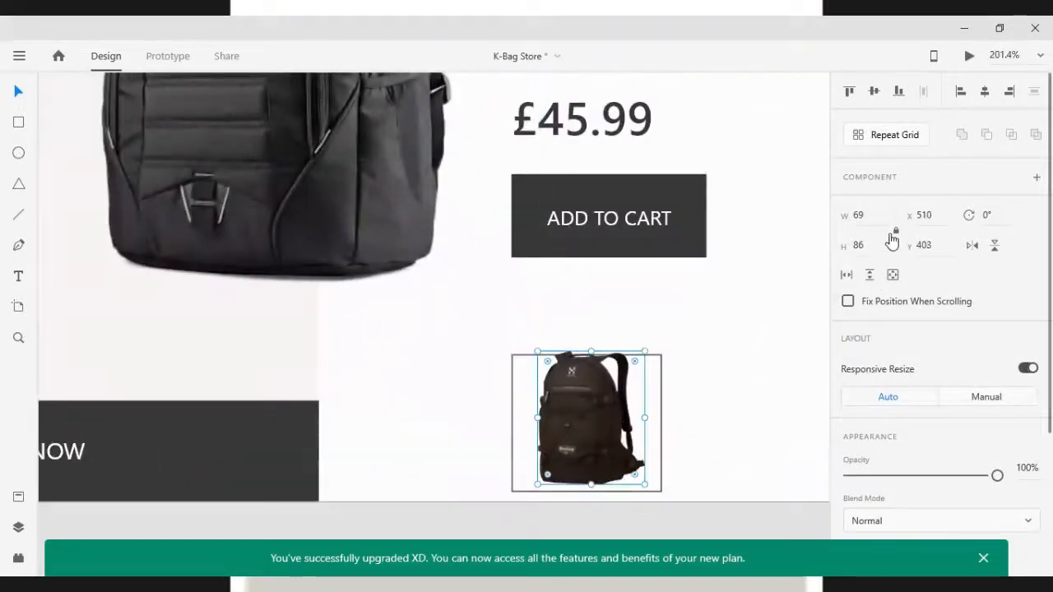
Reduce the black backpack image's width to 66 and reposition it inside the frame
key(Down)
key(Down)
key(Down)
key(Down)
key(Down)
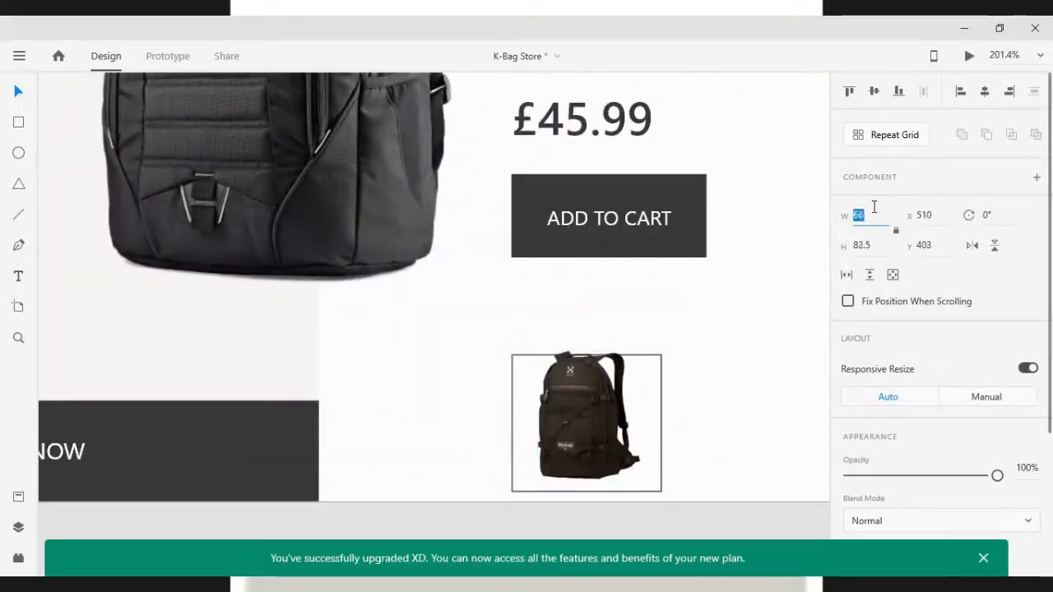
drag(564, 429, 571, 440)
Center the black backpack image horizontally within its frame
drag(742, 435, 600, 419)
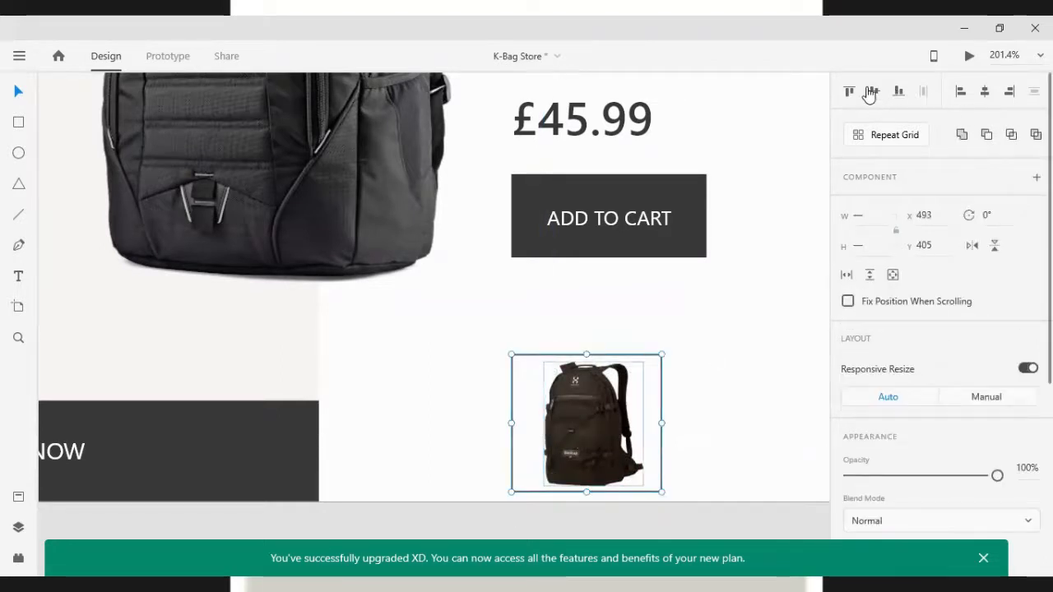
click(984, 91)
click(745, 381)
key(ctrl+0)
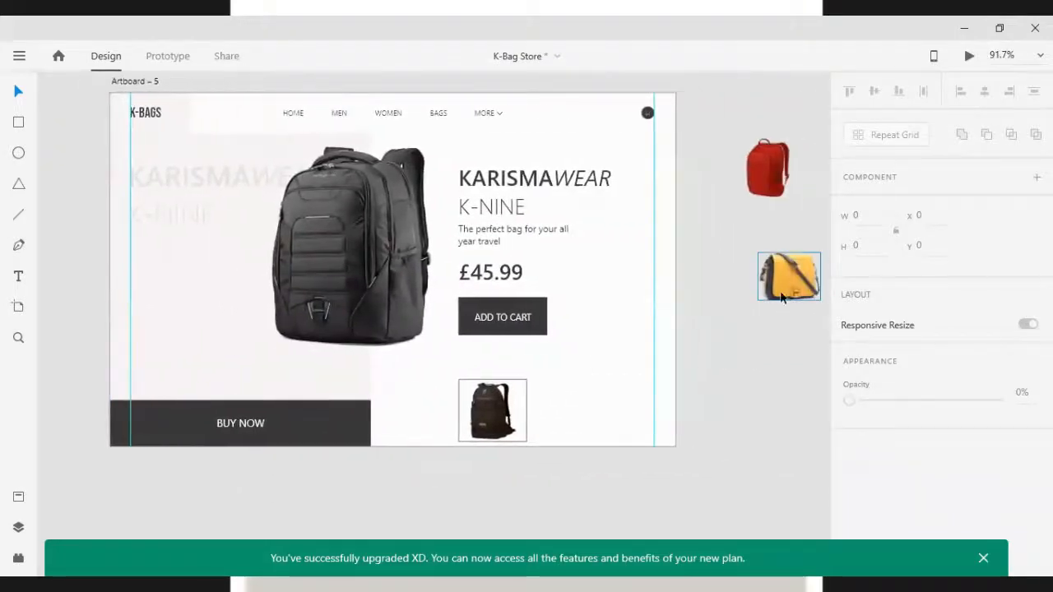
Move the yellow bag and red backpack images onto the artboard beside the thumbnail frame
drag(727, 295, 498, 415)
drag(752, 190, 618, 403)
scroll(618, 402, up, 5)
Create a second empty thumbnail frame next to the black backpack frame
click(397, 403)
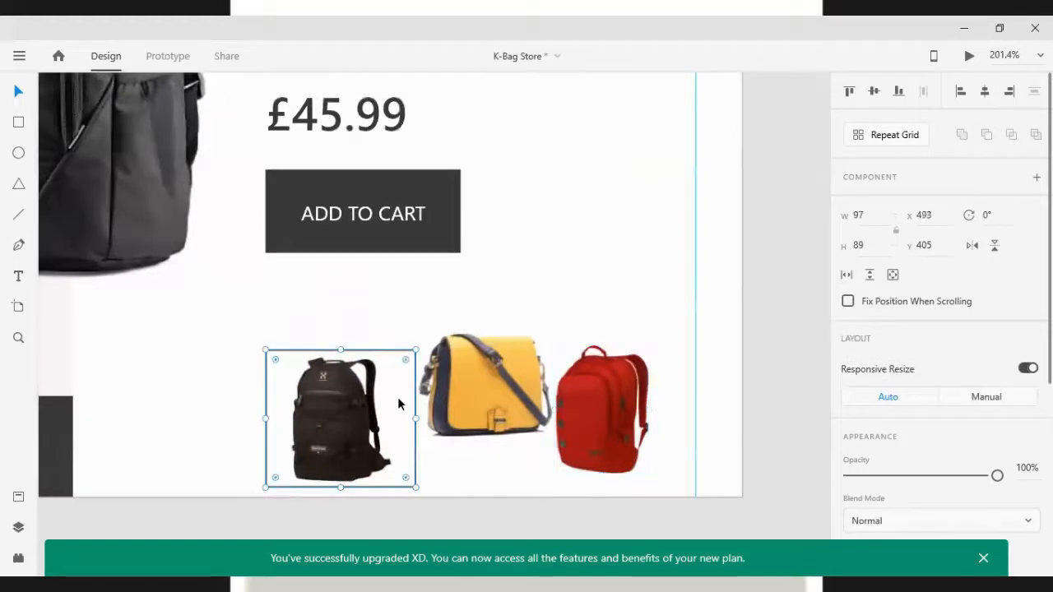
key(Delete)
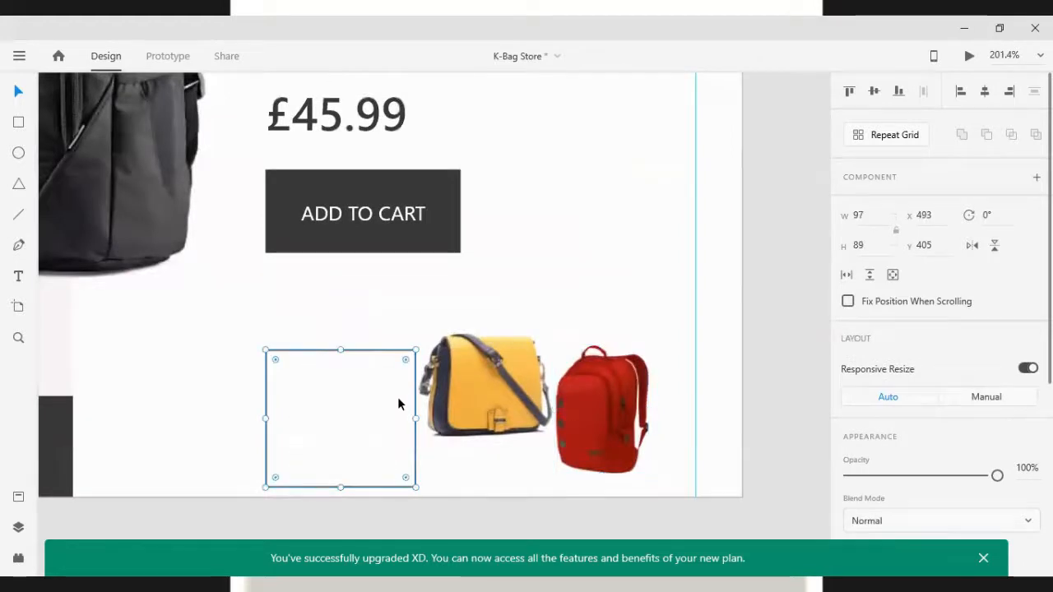
drag(398, 403, 442, 409)
Bring the yellow bag image to the front and move it into the second thumbnail frame
click(487, 344)
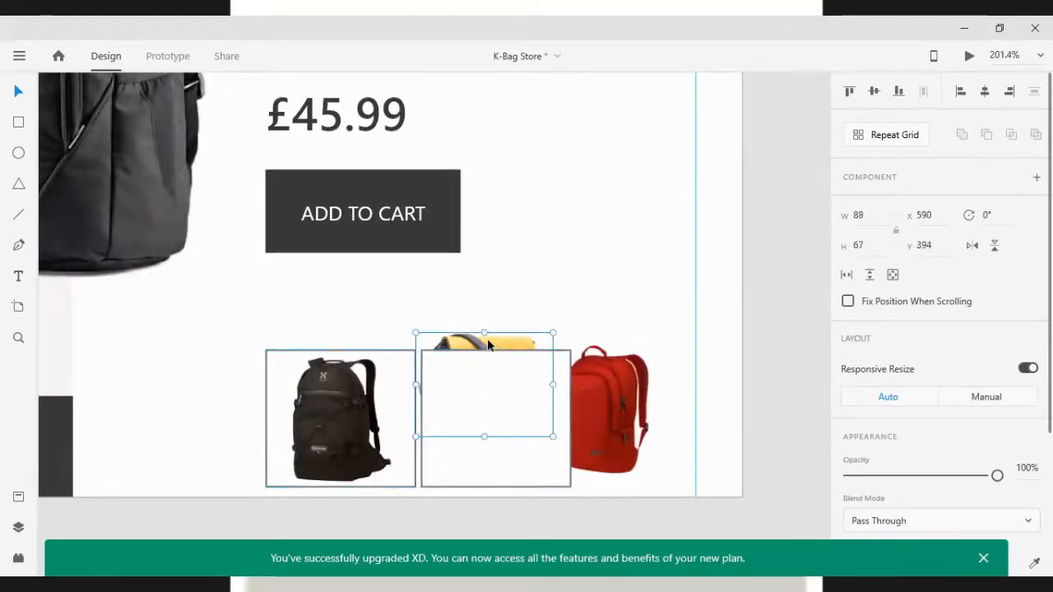
key(ctrl+shift+])
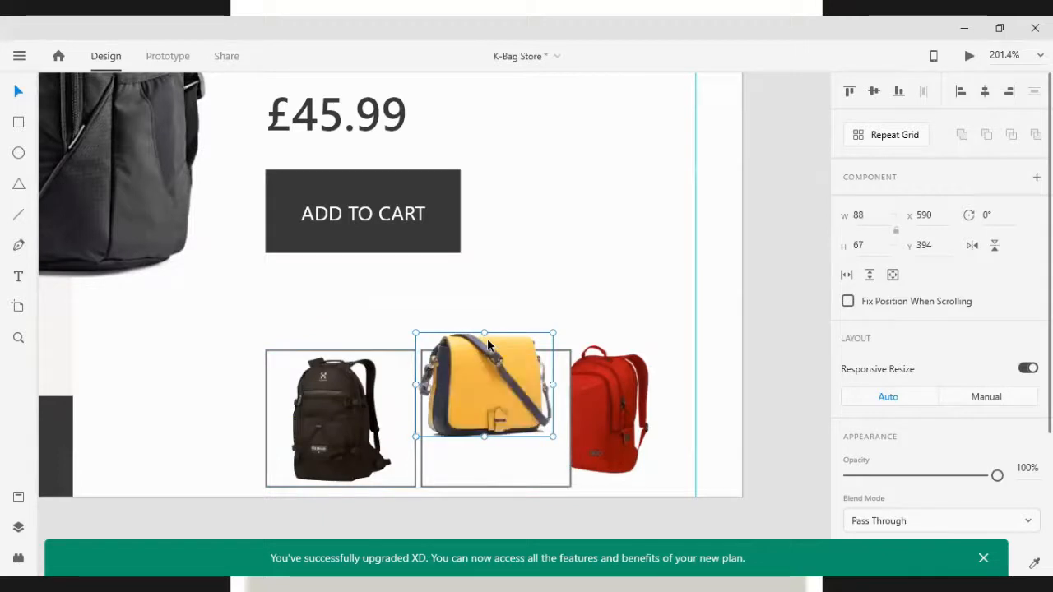
drag(487, 352, 500, 386)
drag(491, 328, 495, 390)
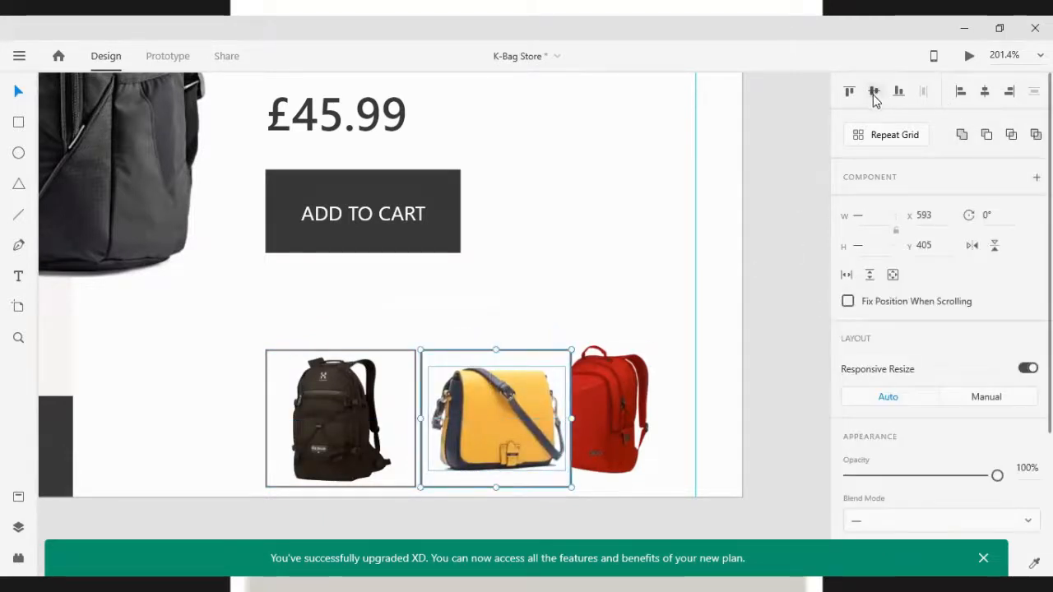
Duplicate the thumbnail frame and place the red backpack image inside the new third frame
click(605, 288)
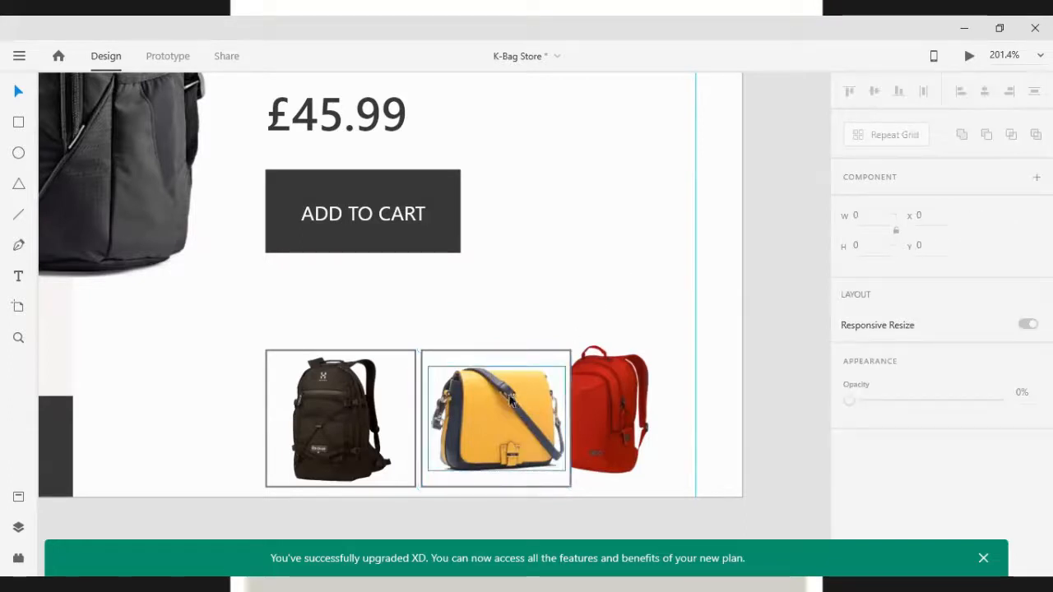
click(484, 359)
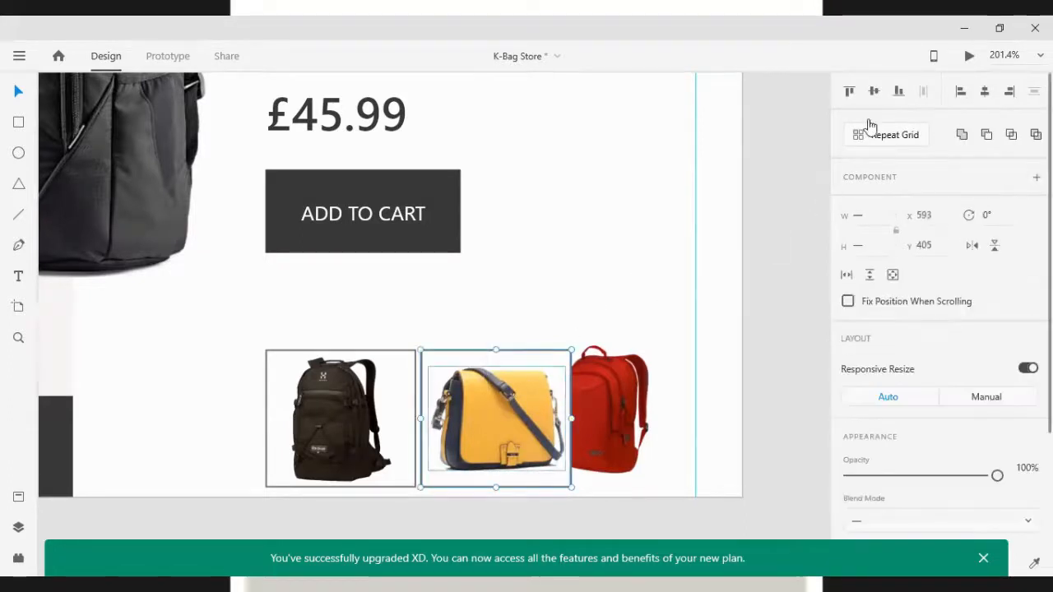
click(592, 299)
drag(523, 362, 646, 278)
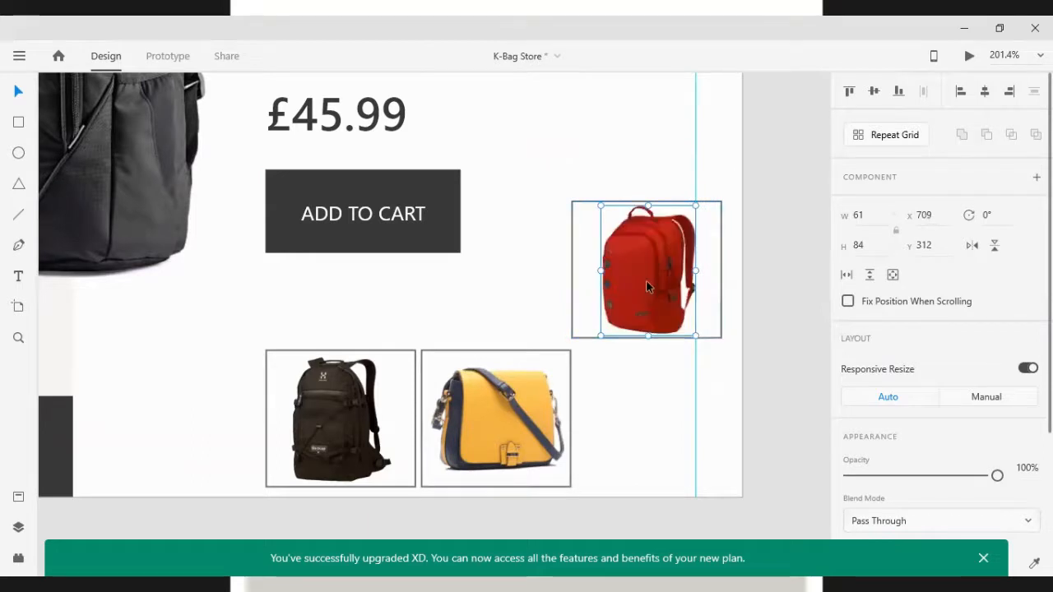
key(Up)
drag(624, 117, 646, 222)
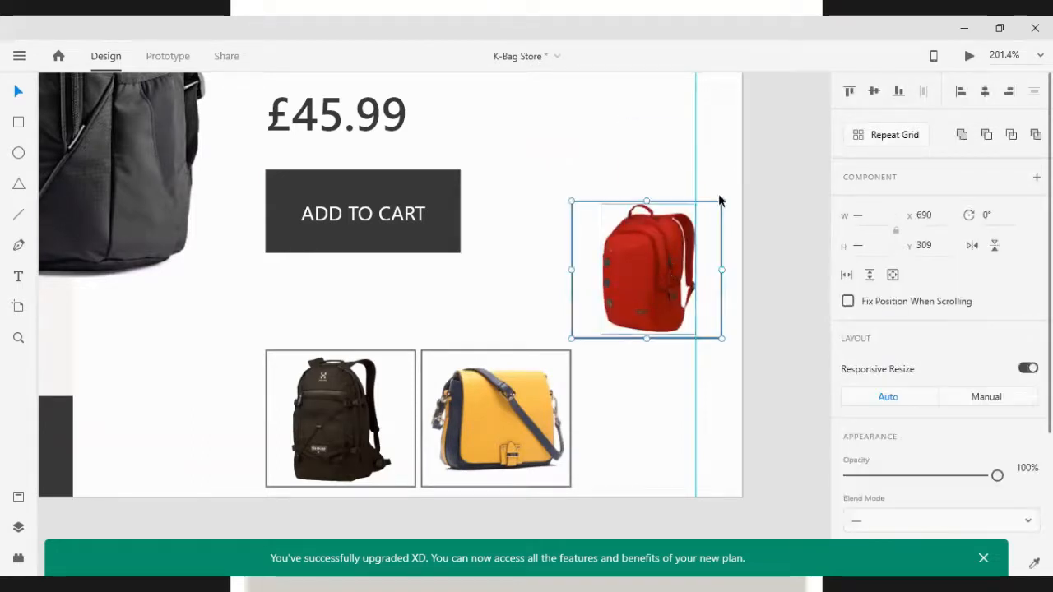
Center the red backpack vertically and horizontally within its frame
click(876, 96)
click(981, 93)
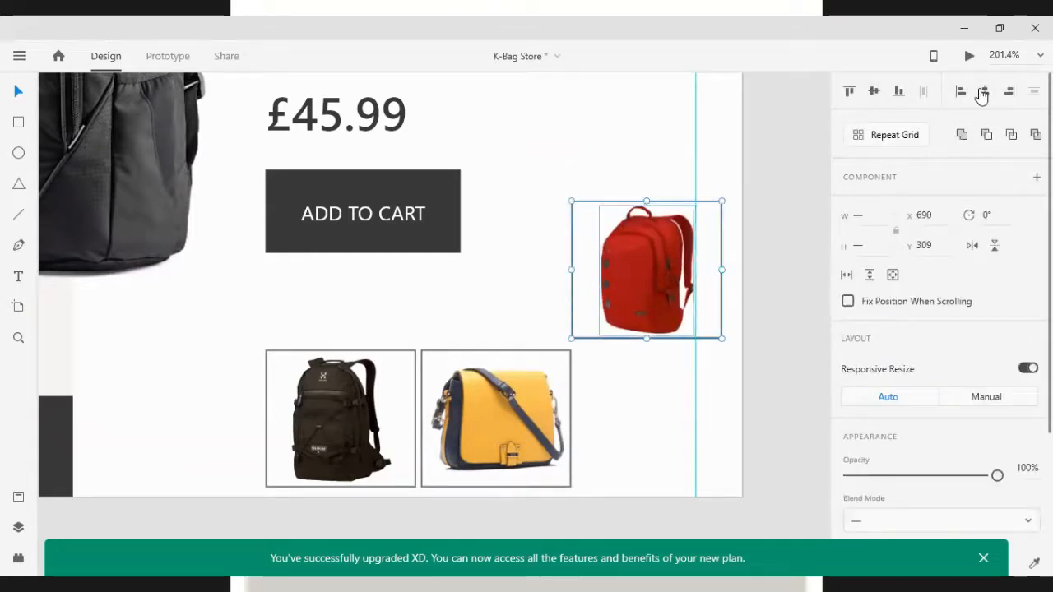
click(657, 397)
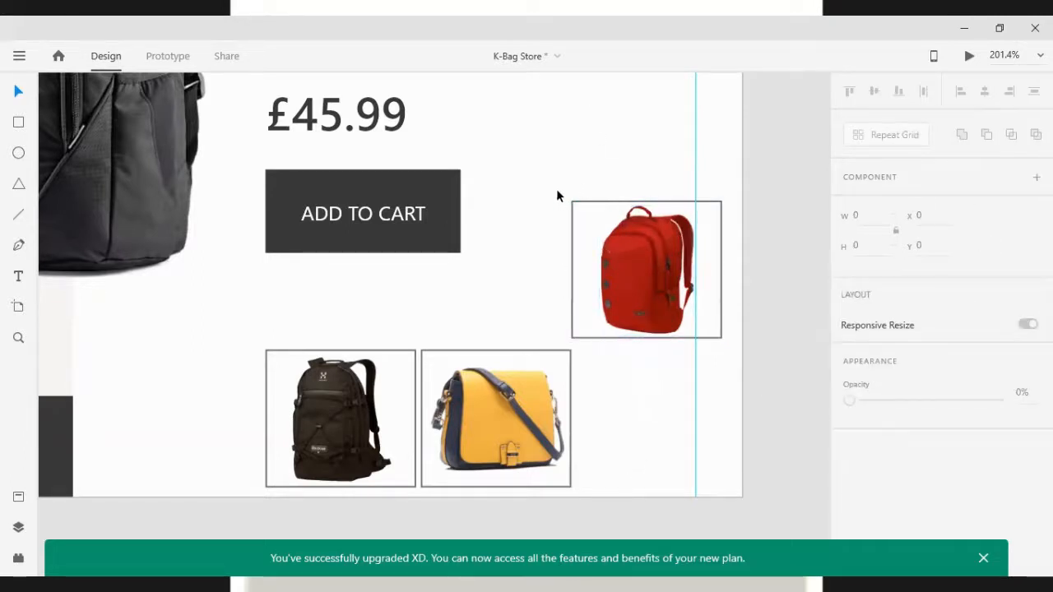
Remove the borders from all three thumbnail frames
click(580, 210)
shift+click(491, 358)
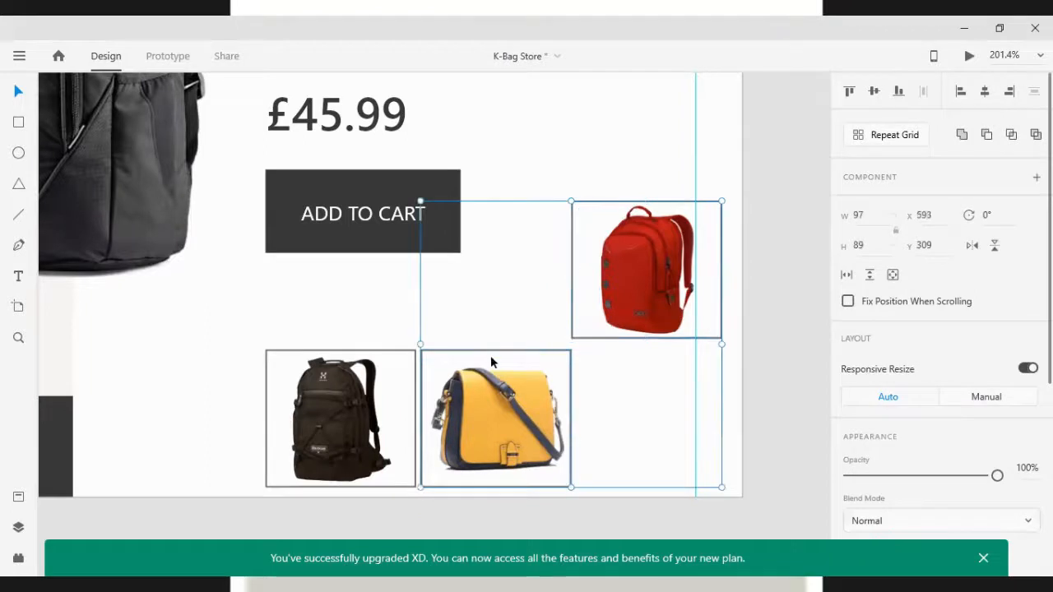
shift+click(399, 368)
scroll(935, 435, down, 5)
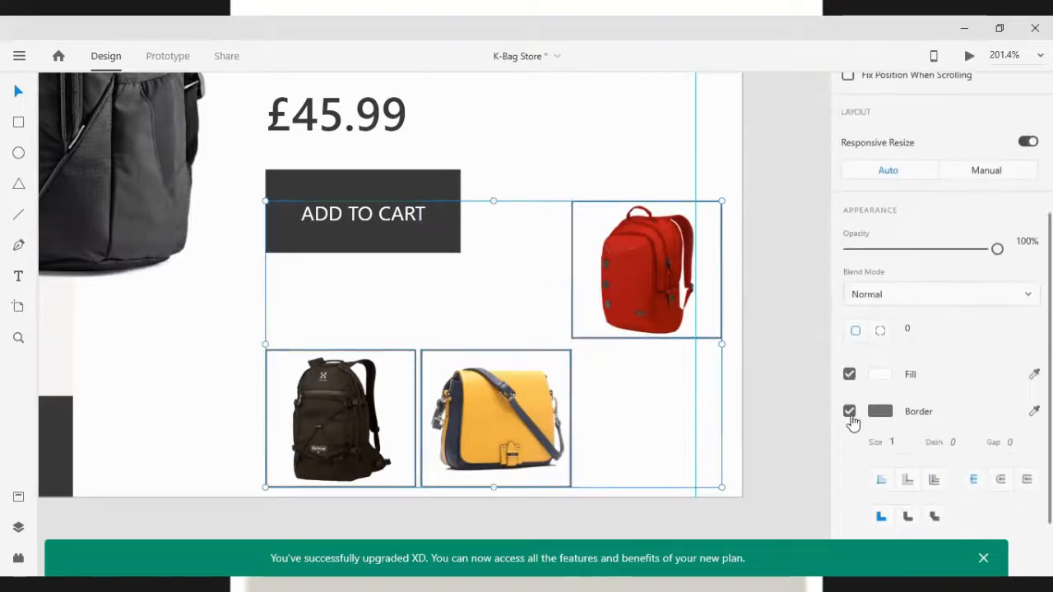
click(850, 412)
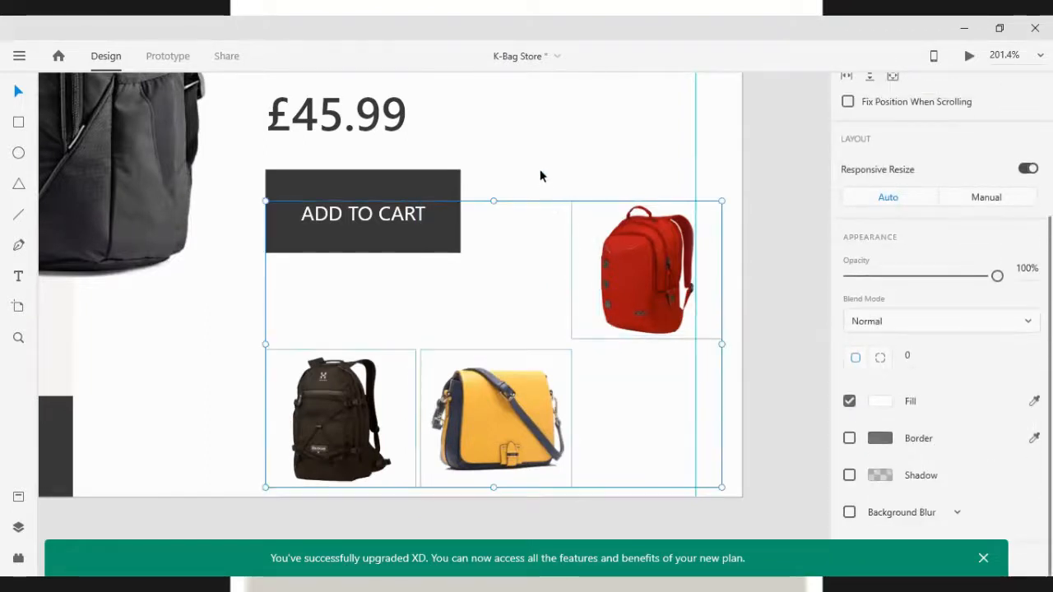
Fill the red backpack's frame with a red sampled from the backpack and set its opacity to 25%
click(594, 239)
scroll(992, 526, down, 3)
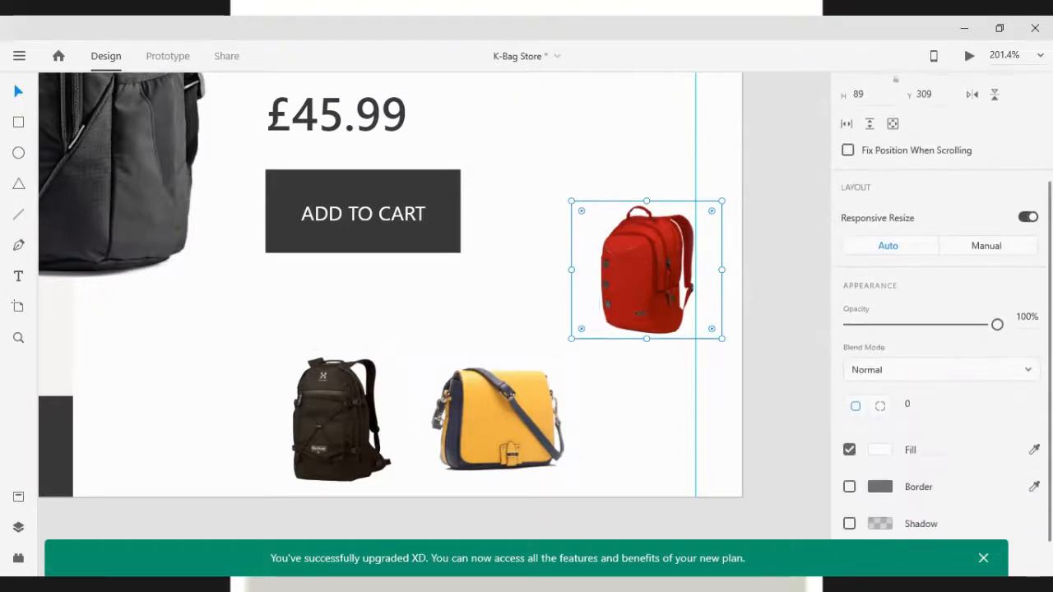
click(1034, 450)
click(616, 246)
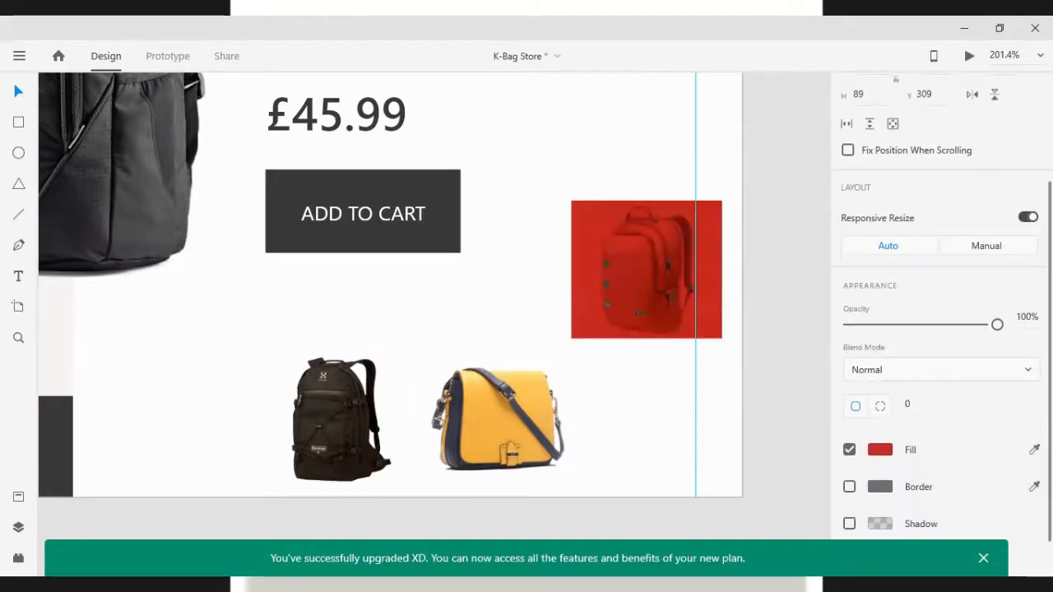
click(1024, 317)
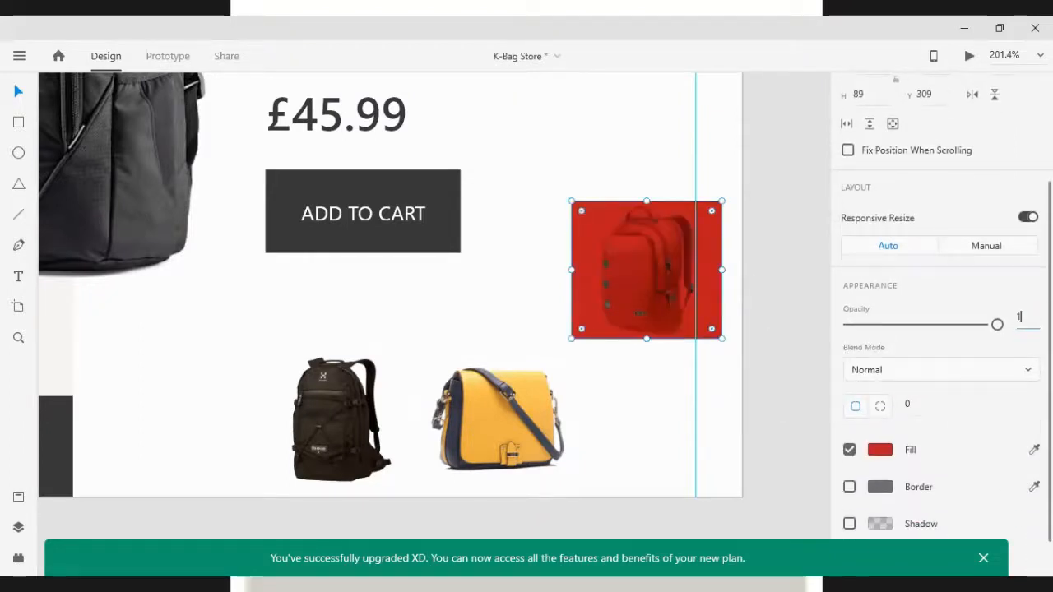
key(BackSpace)
key(Return)
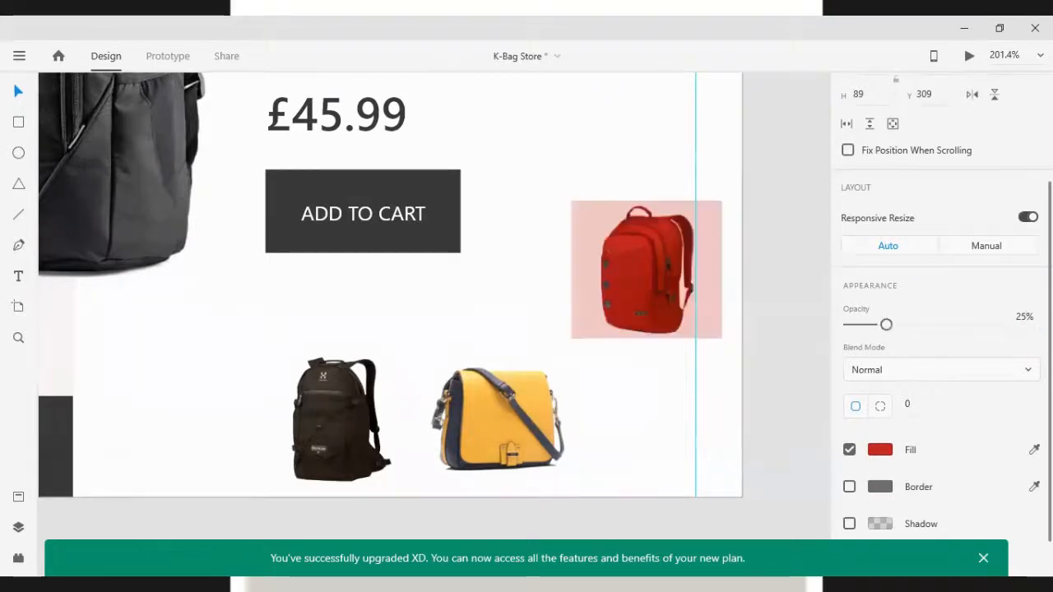
Fill the yellow bag's frame with a yellow sampled from the bag and set its opacity to 25%
click(498, 358)
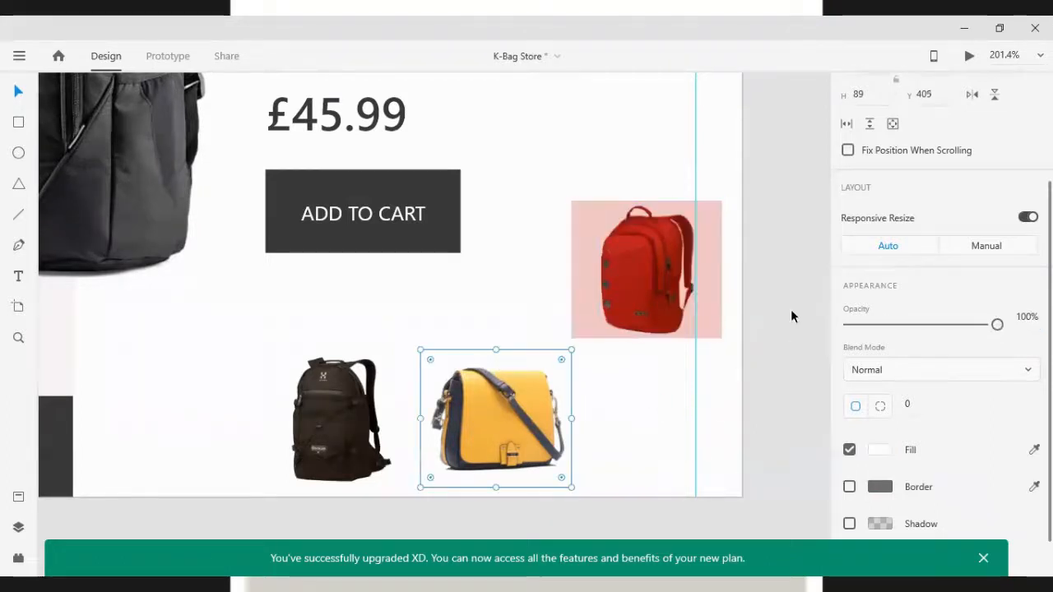
click(1025, 317)
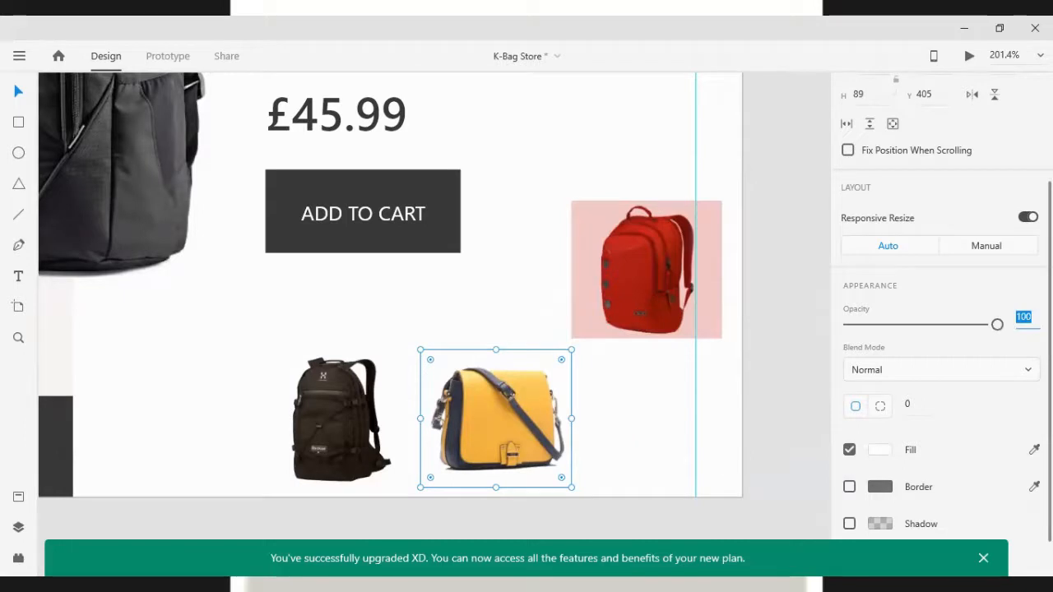
click(1034, 449)
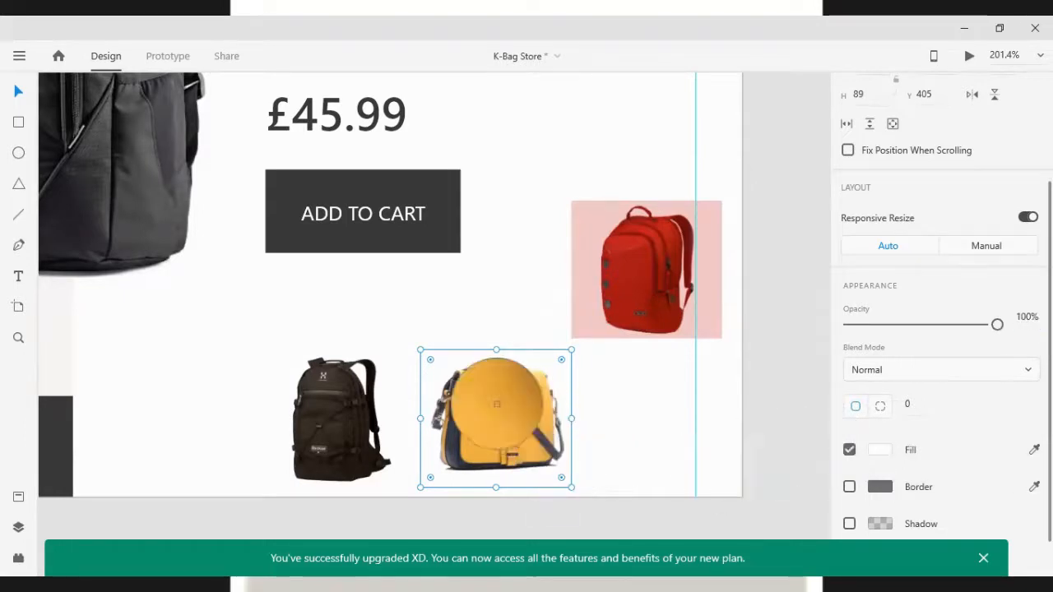
click(496, 411)
click(1023, 317)
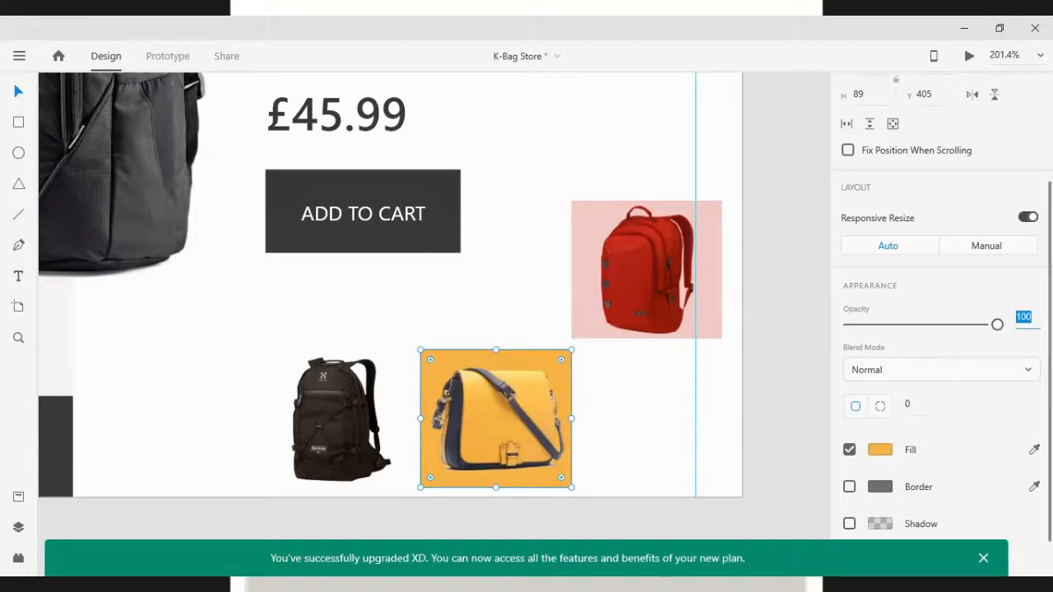
text(25)
key(Return)
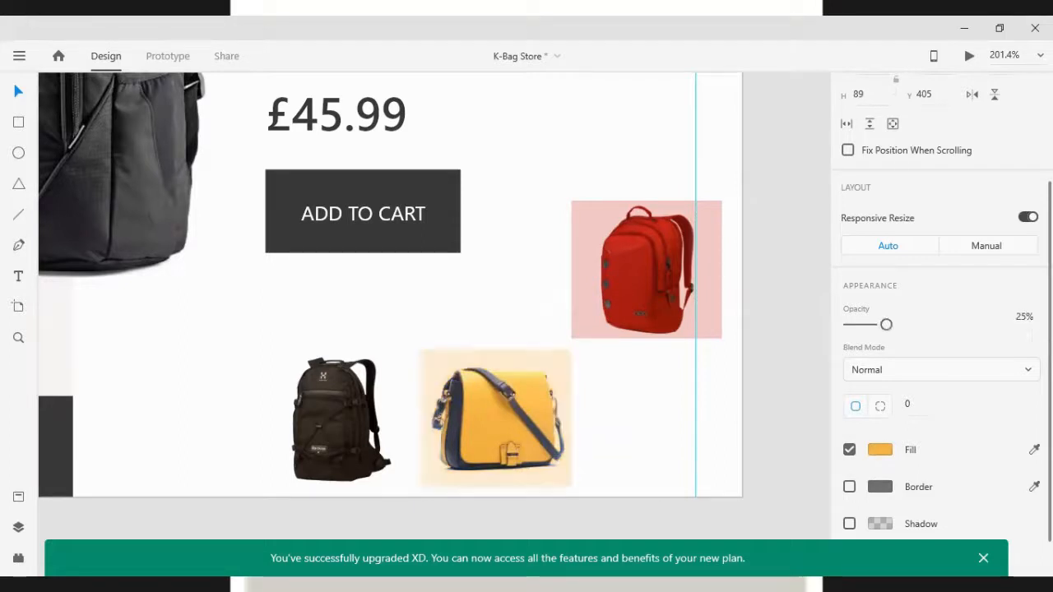
Fill the black backpack's frame with a colour sampled from the backpack and set its opacity to 25%
click(504, 398)
click(404, 370)
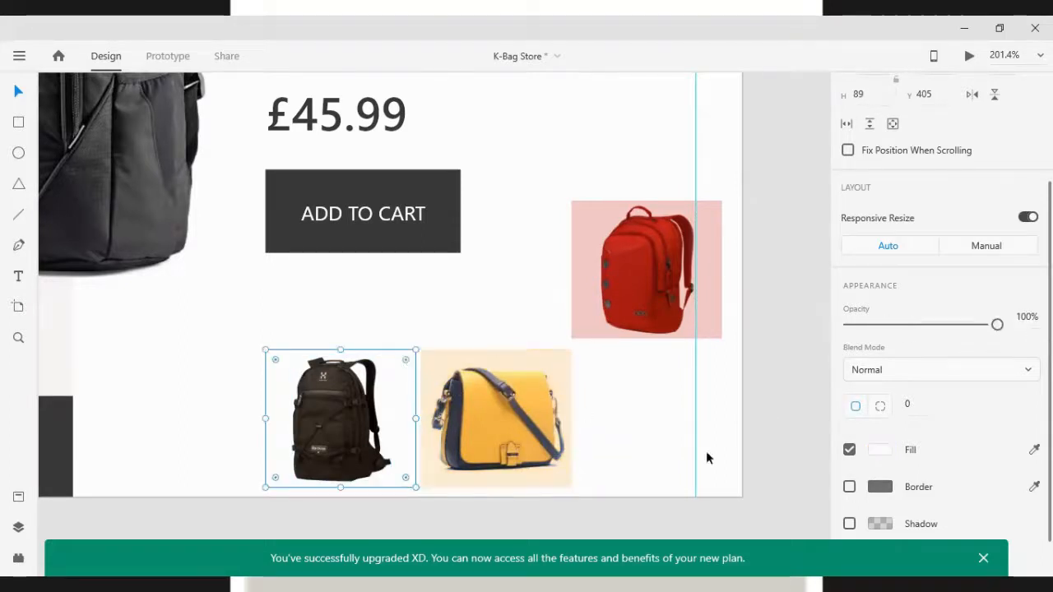
click(1034, 450)
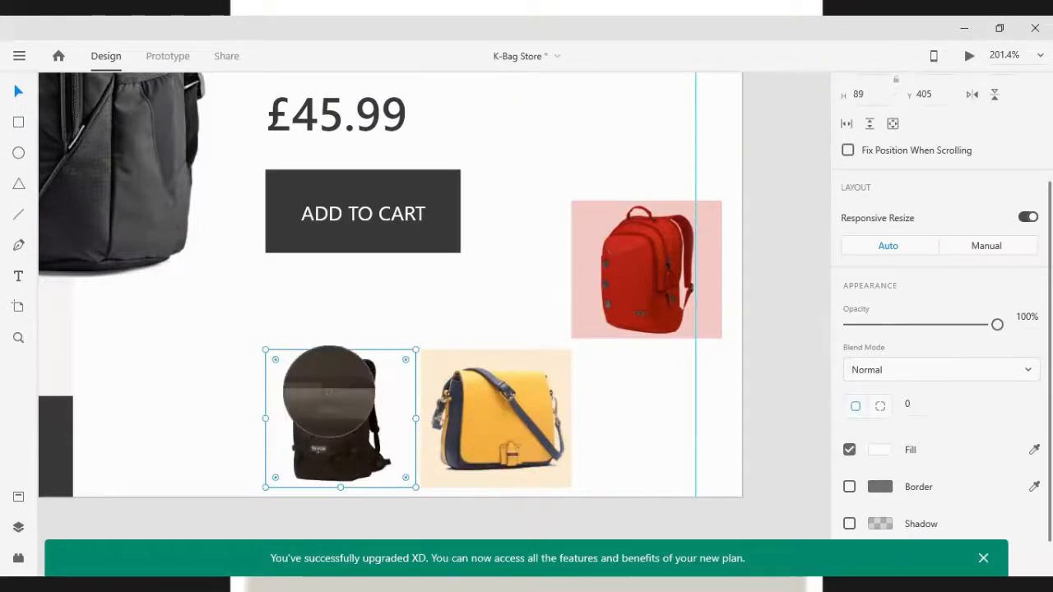
click(329, 392)
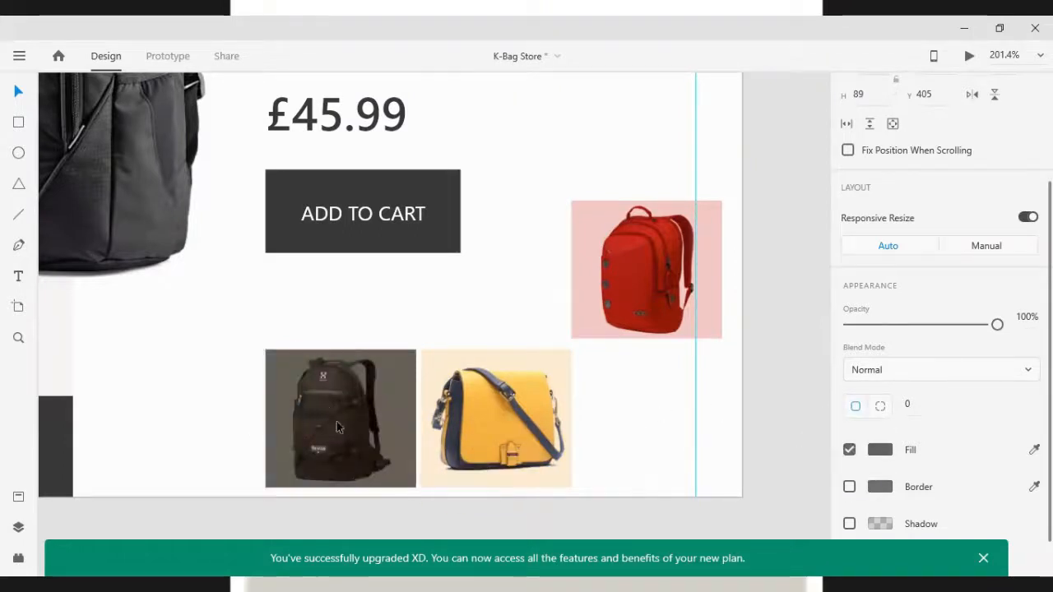
click(1029, 323)
text(25)
key(Return)
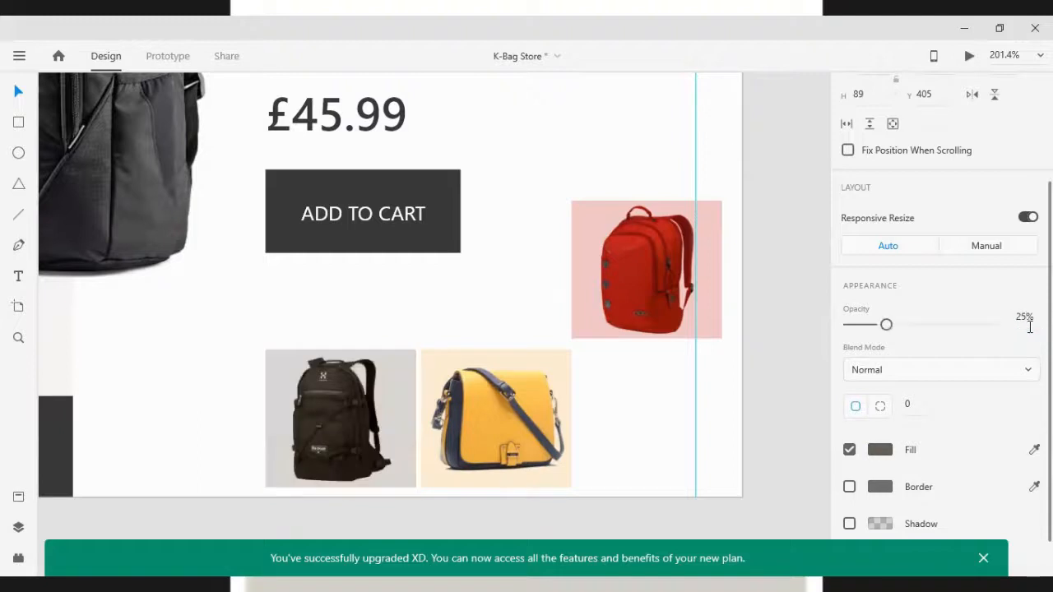
Move the red backpack frame down into the thumbnail row beside the yellow bag frame
shift+click(679, 314)
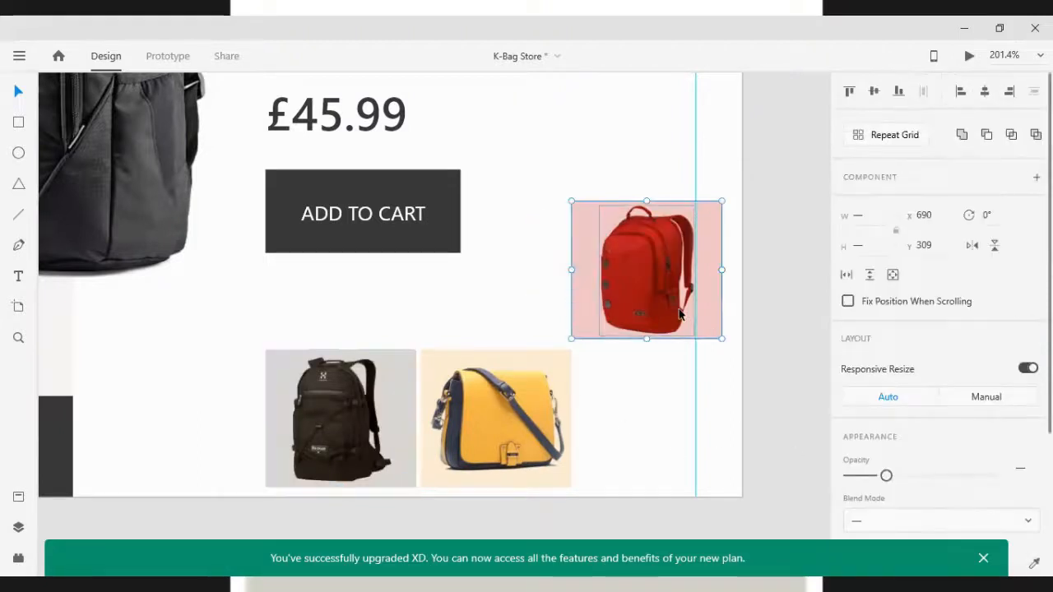
click(487, 430)
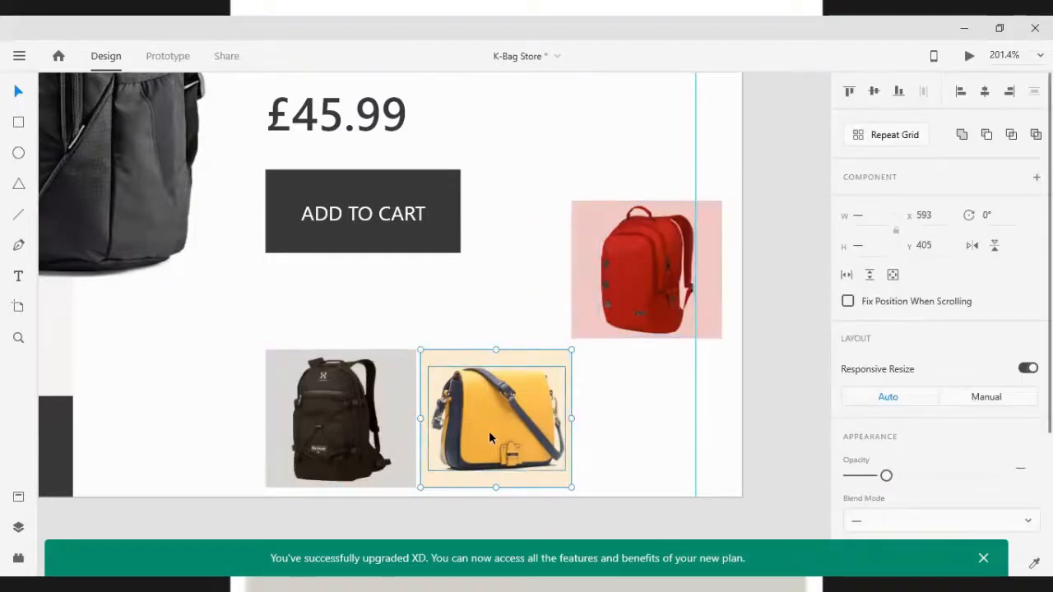
drag(619, 290, 629, 447)
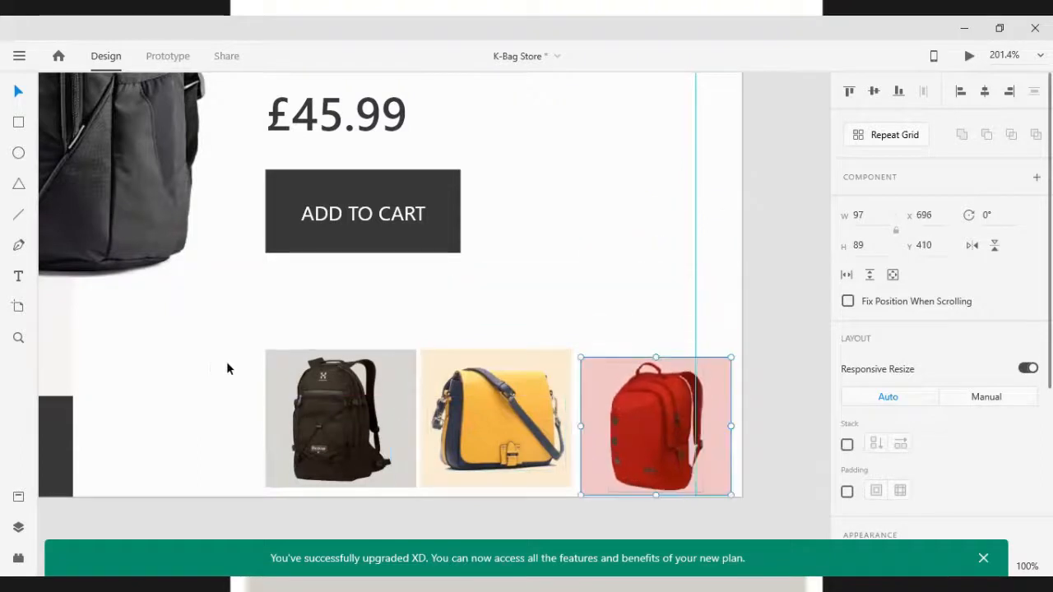
Align the three thumbnail frames along their vertical middles
drag(227, 361, 625, 428)
click(874, 92)
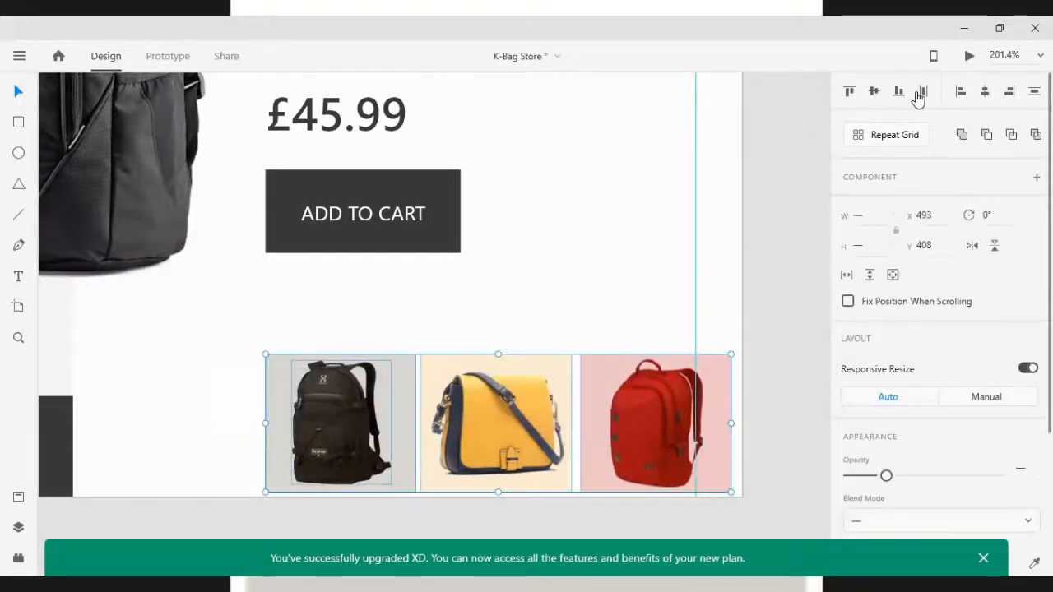
click(921, 92)
key(ctrl+z)
click(568, 291)
click(493, 420)
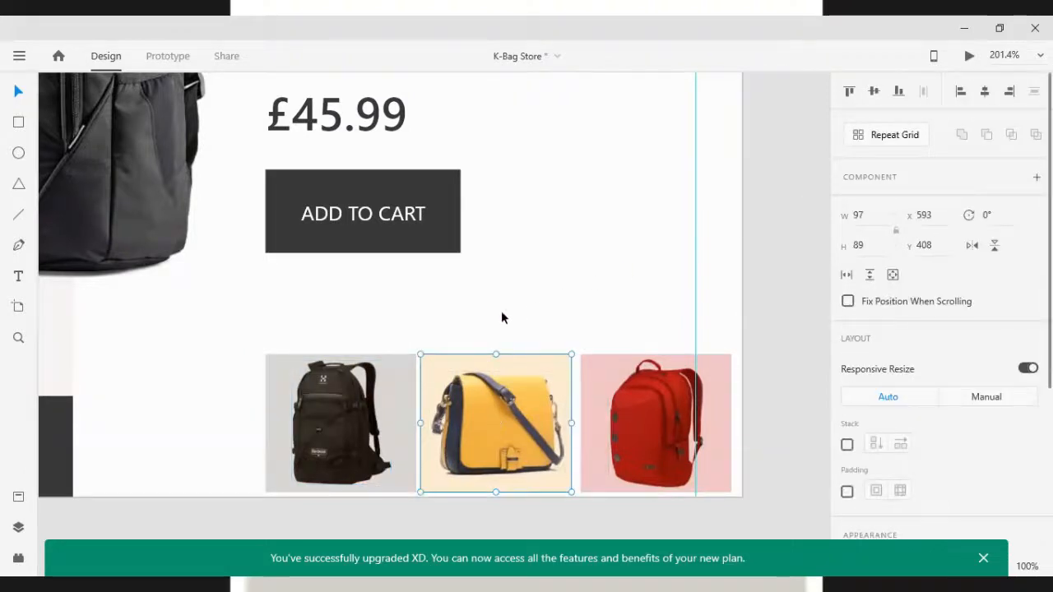
drag(229, 356, 448, 416)
click(261, 402)
click(352, 433)
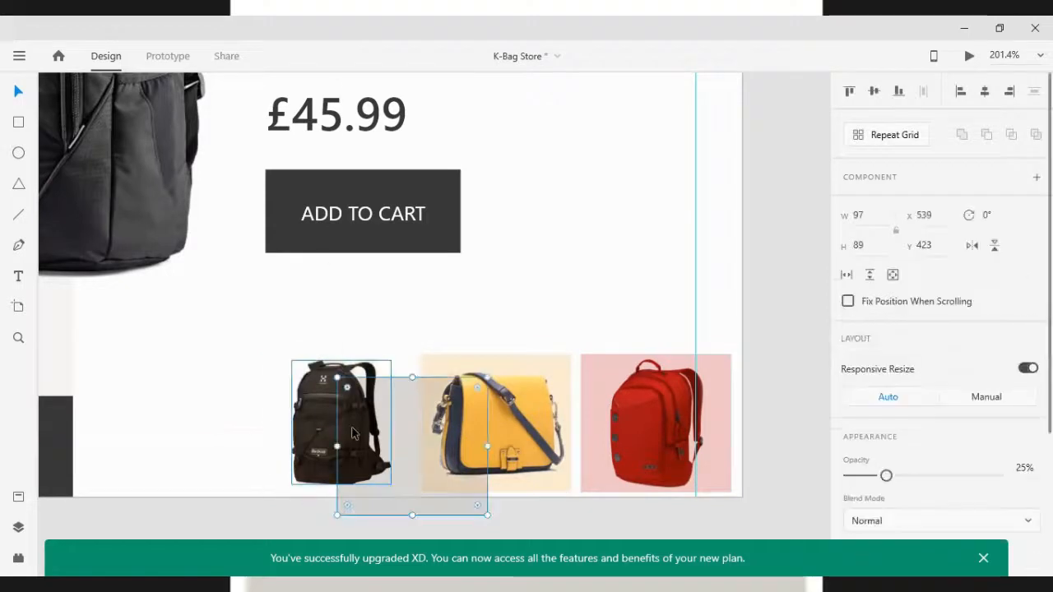
key(ctrl+z)
shift+click(343, 443)
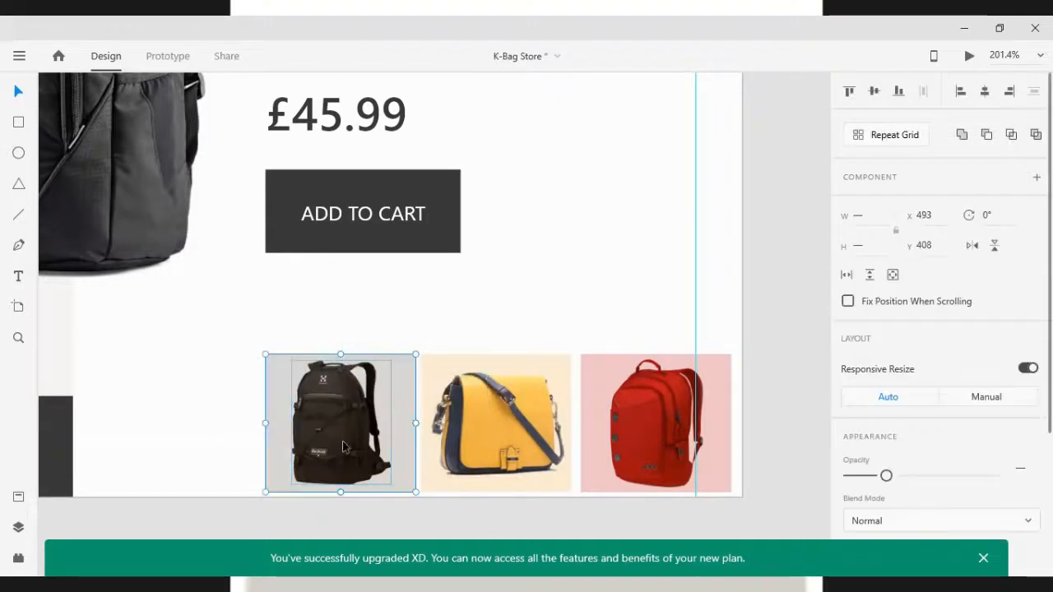
click(504, 420)
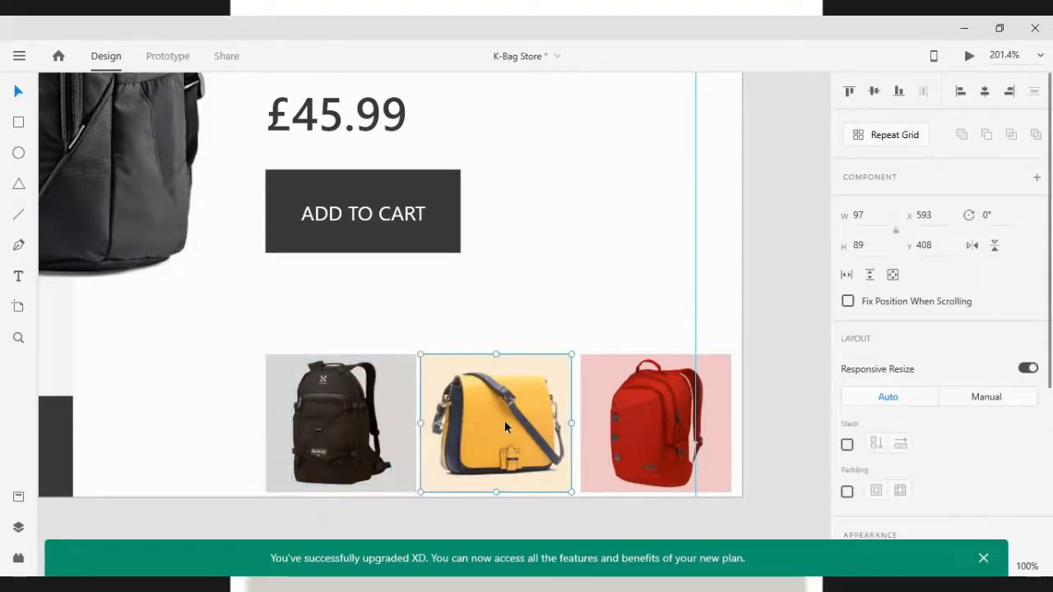
drag(478, 418, 541, 395)
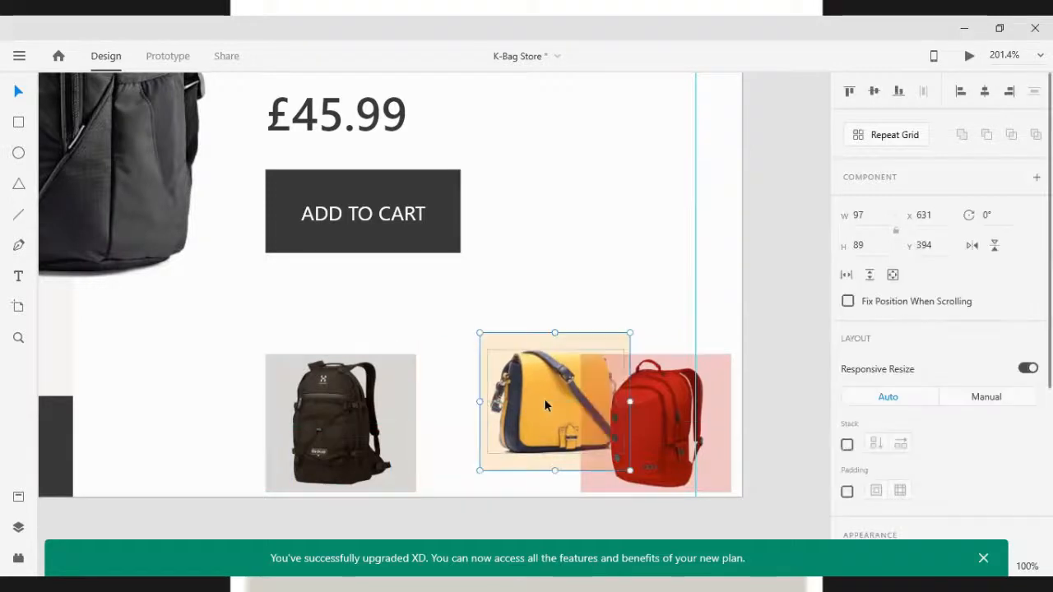
click(667, 443)
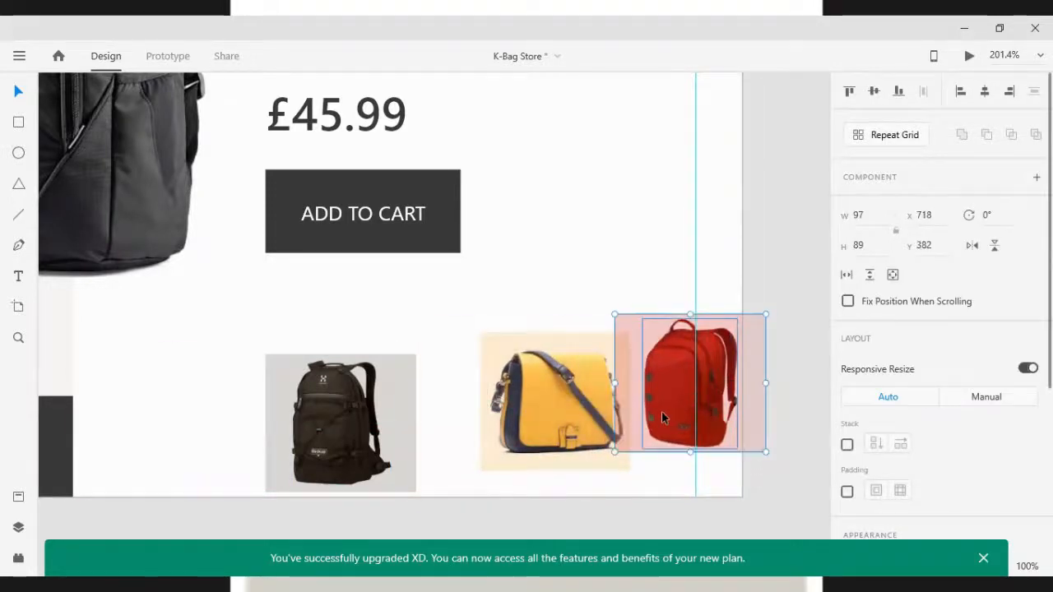
key(ctrl+z)
Distribute the three thumbnail frames horizontally with equal spacing
drag(197, 371, 652, 432)
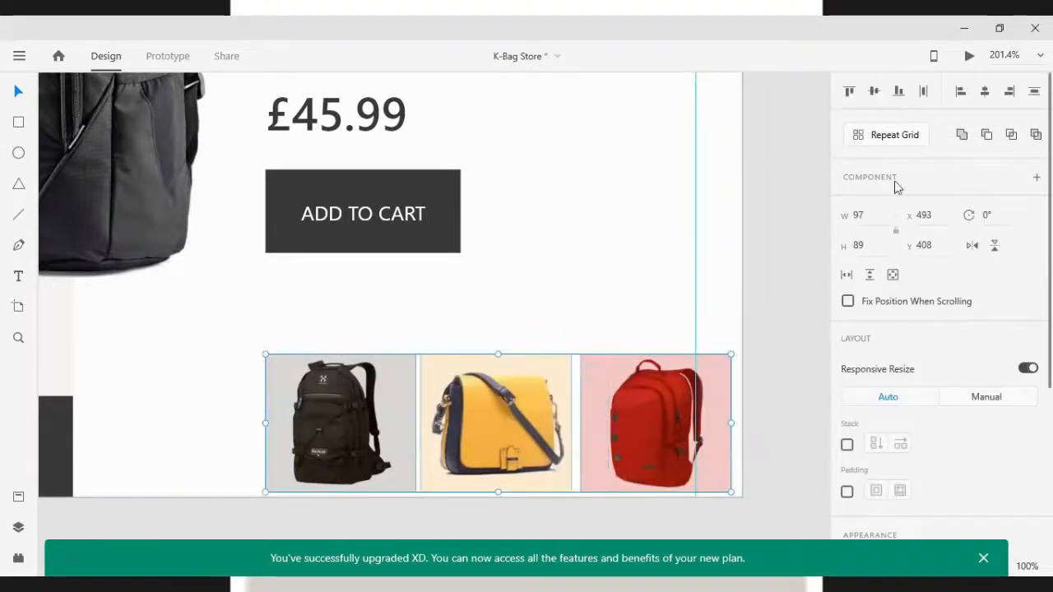
click(920, 91)
click(606, 301)
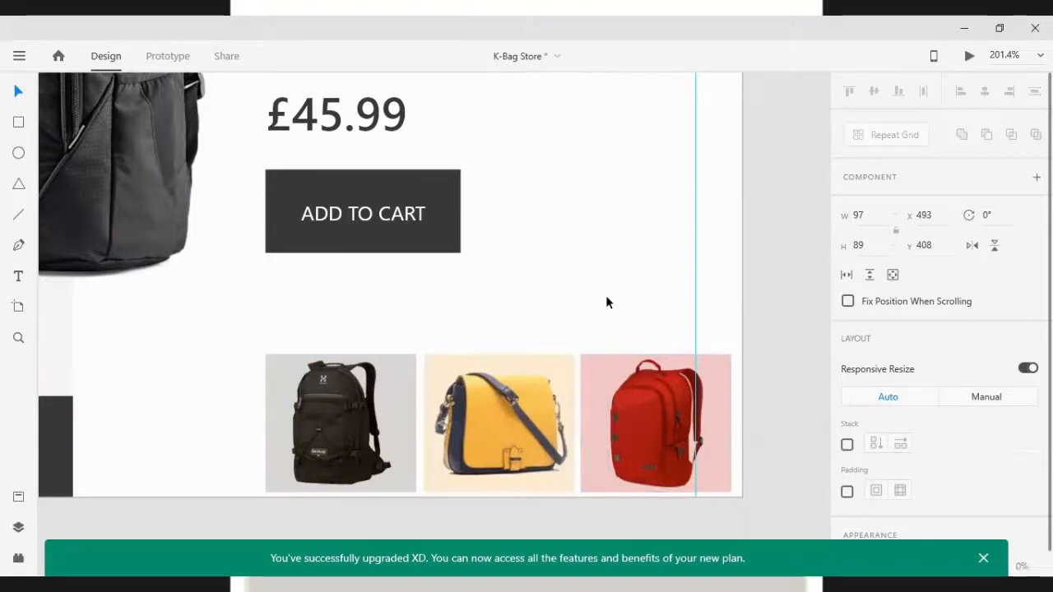
drag(217, 344, 679, 450)
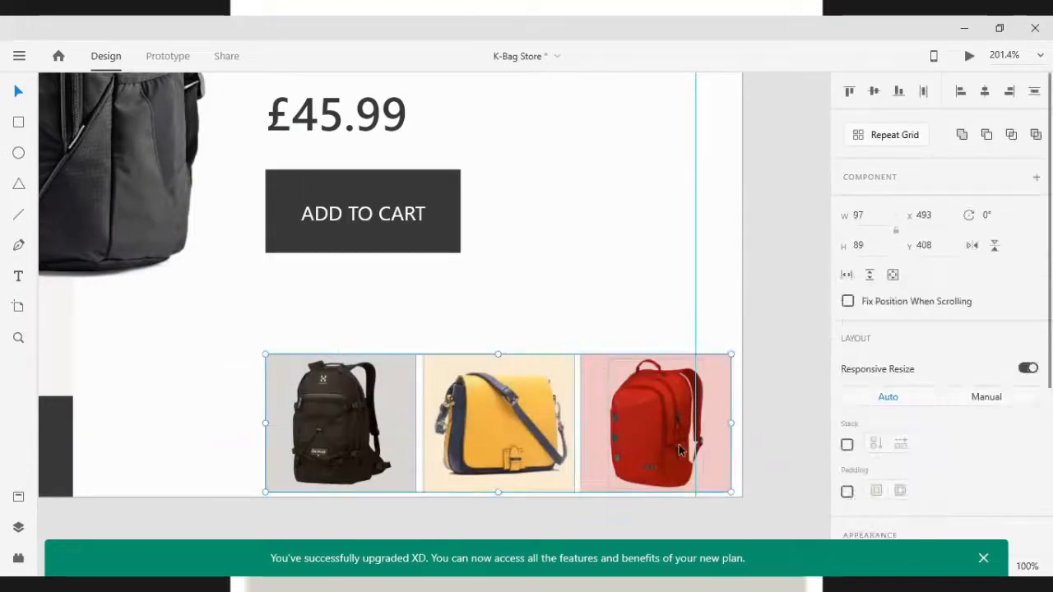
Nudge the thumbnail row right against the artboard guide and raise it slightly above the bottom edge
key(shift+Left)
key(shift+Left)
key(shift+Left)
key(Right)
key(Right)
key(Right)
key(Right)
key(Right)
key(Right)
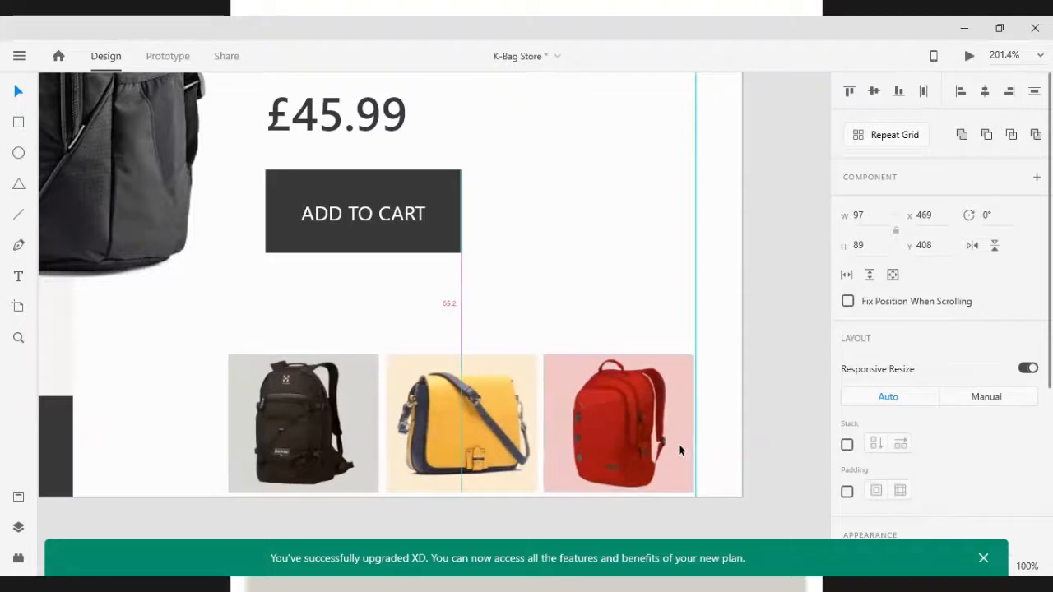
key(Right)
key(Down)
key(Down)
key(Down)
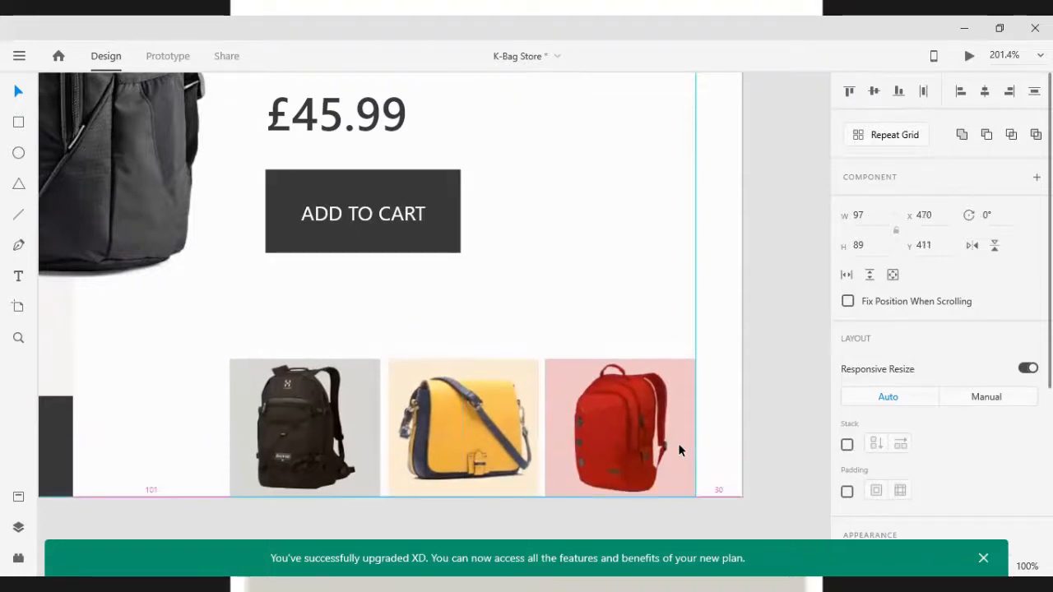
key(shift+Up)
key(shift+Up)
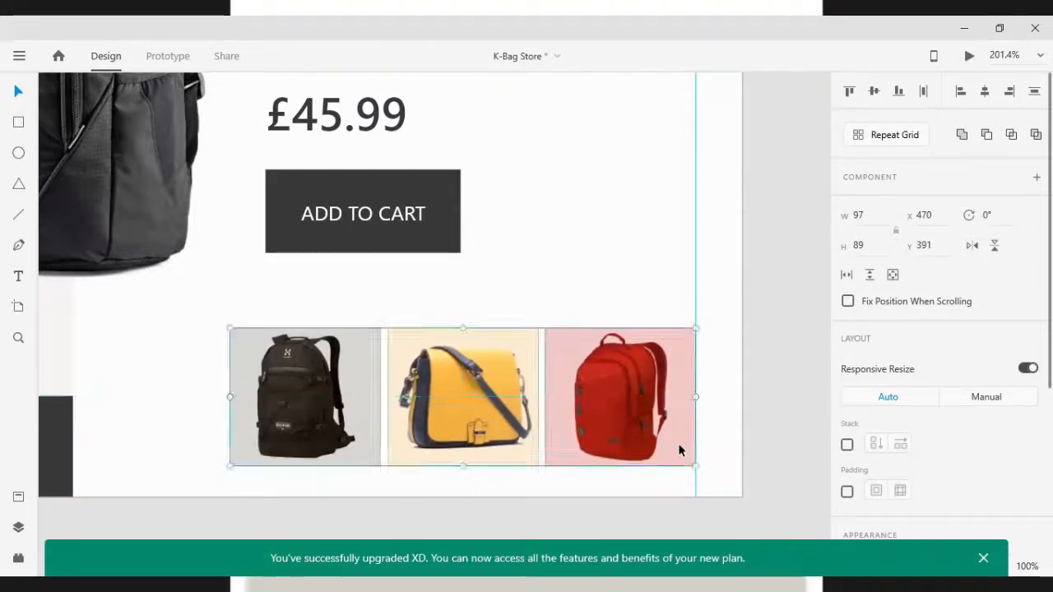
Nudge the black and yellow thumbnails left together to open a gap before the red thumbnail
key(shift+Left)
key(shift+Right)
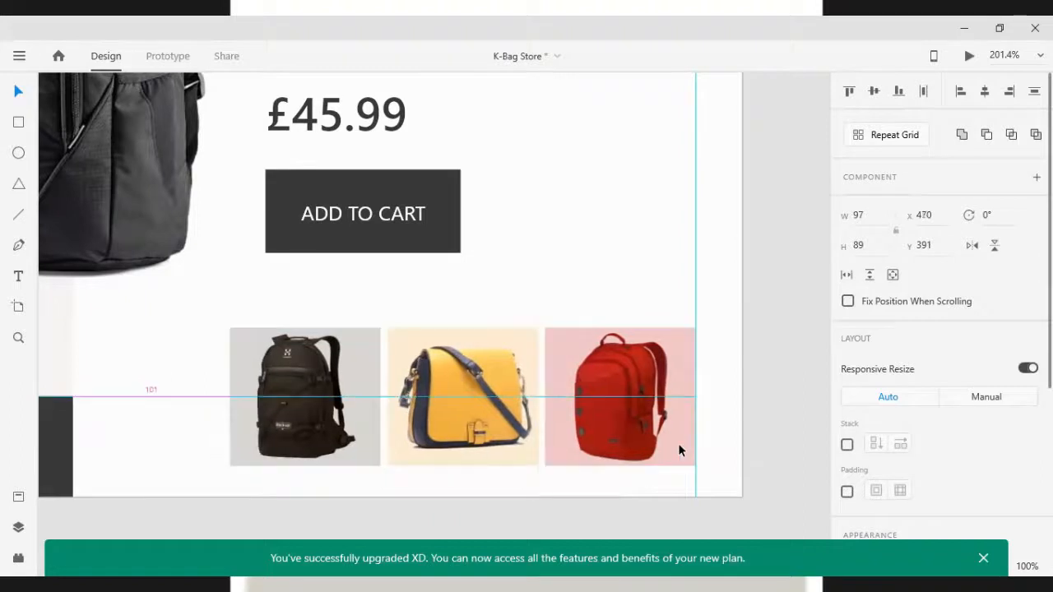
drag(175, 383, 478, 425)
key(Right)
key(Right)
key(Right)
key(Right)
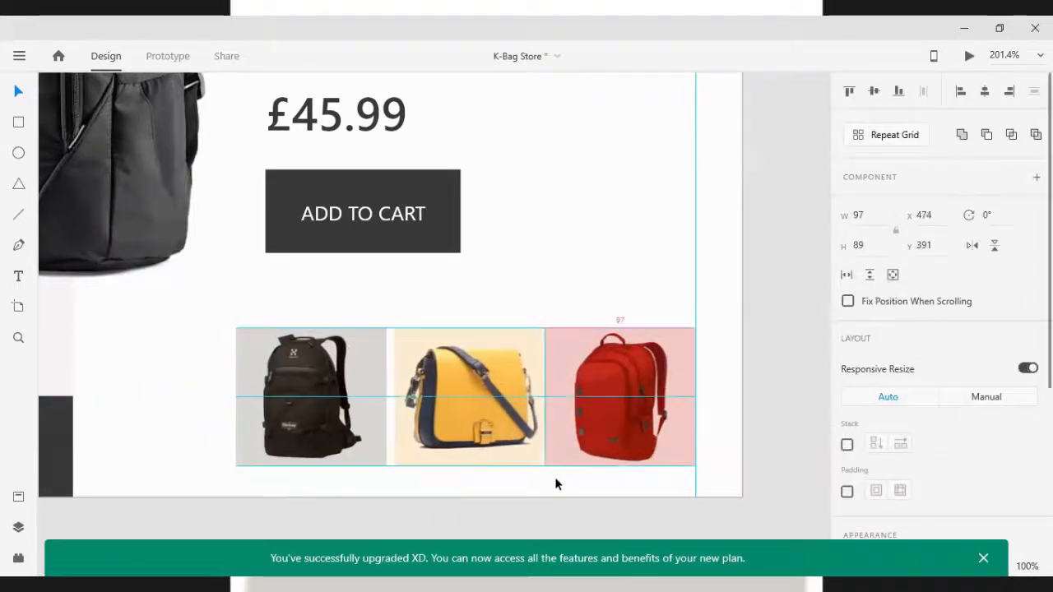
key(shift+Left)
key(shift+Left)
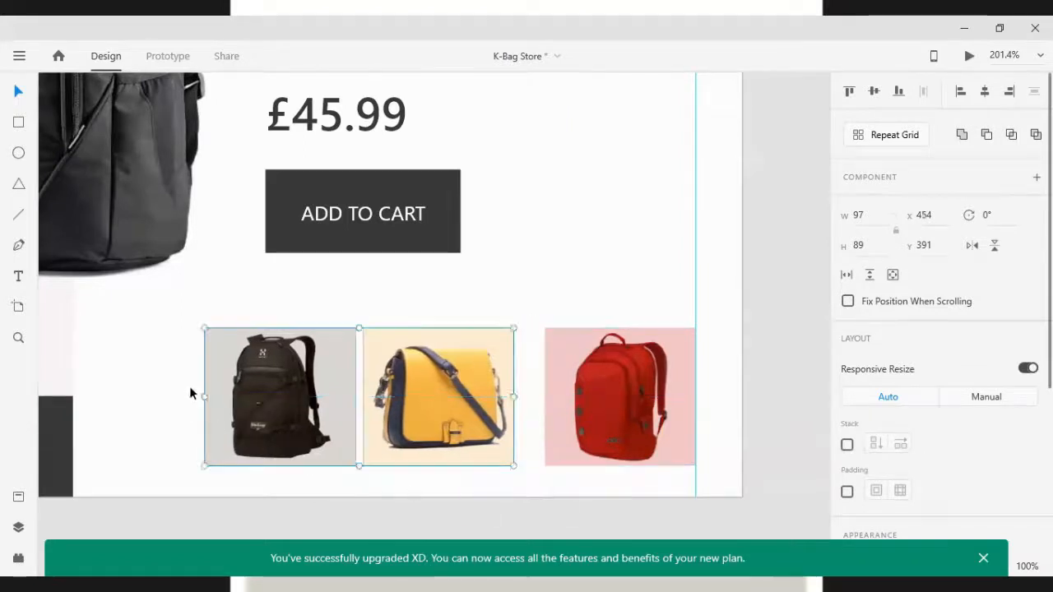
Nudge the black backpack thumbnail left so its gap to the yellow bag matches, then deselect
click(190, 393)
drag(270, 409, 276, 409)
key(shift+Left)
key(shift+Left)
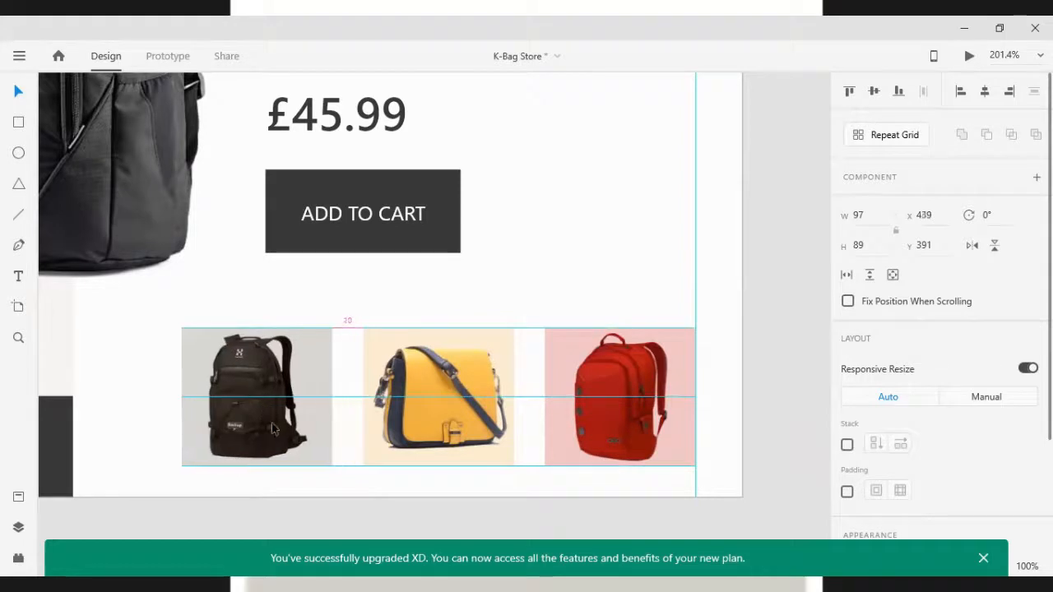
scroll(413, 405, down, 5)
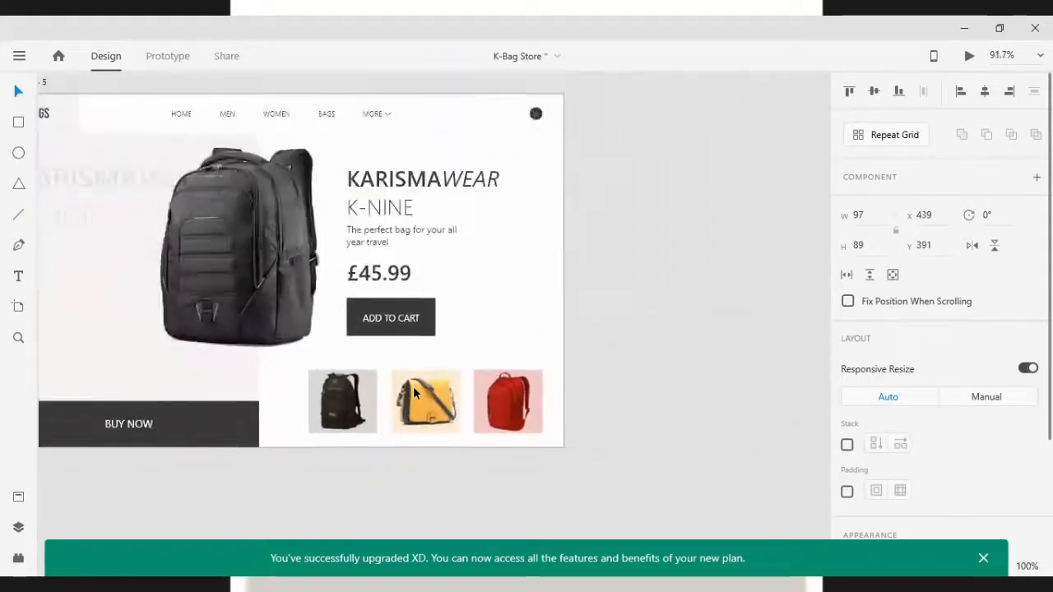
scroll(420, 387, left, 6)
scroll(423, 386, up, 1)
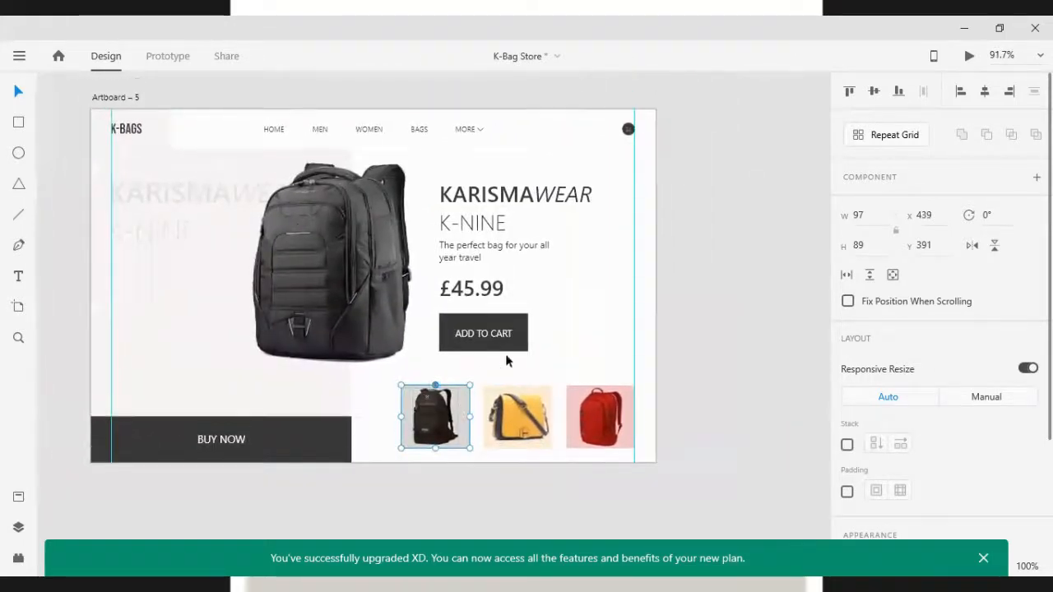
click(723, 359)
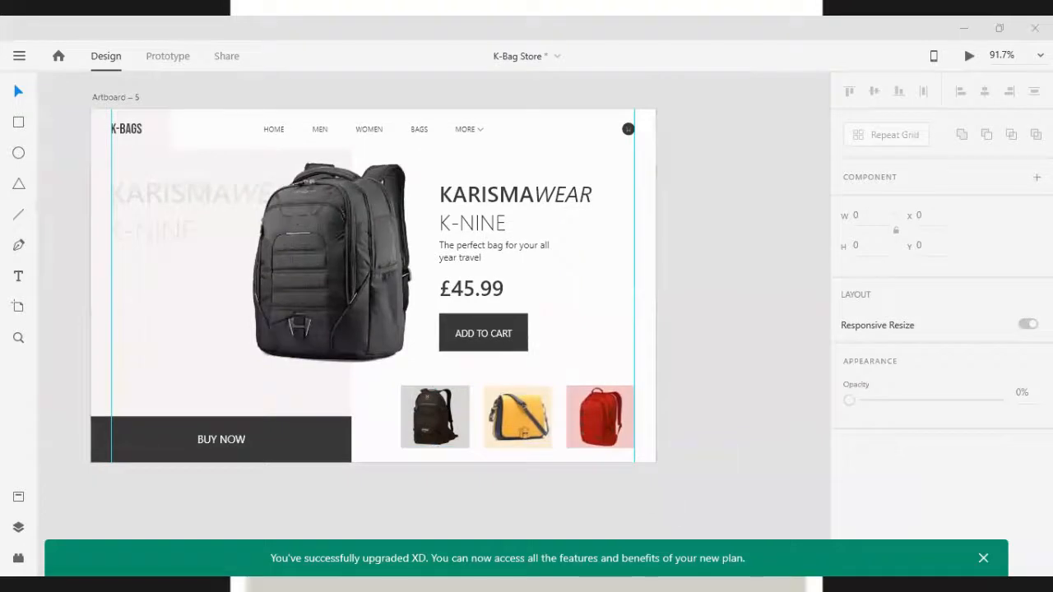